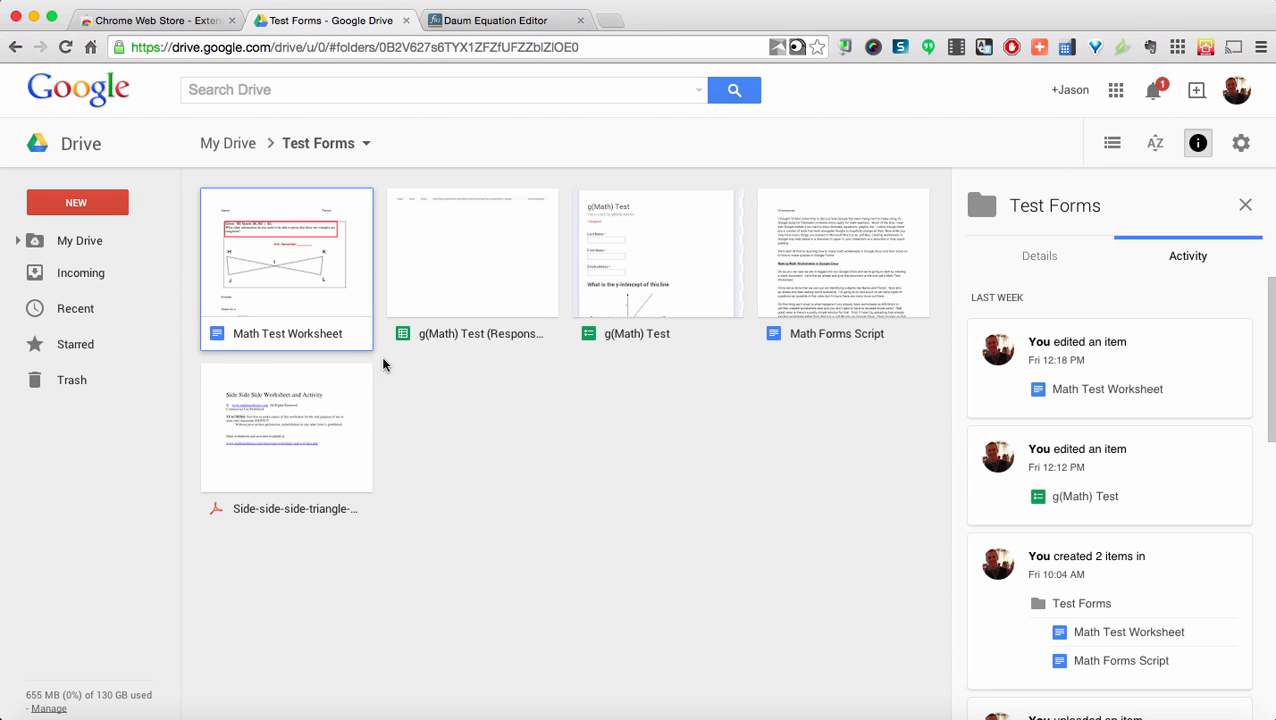
Create a new Google Form in the Test Forms folder and name it "Math Test Form"
click(93, 209)
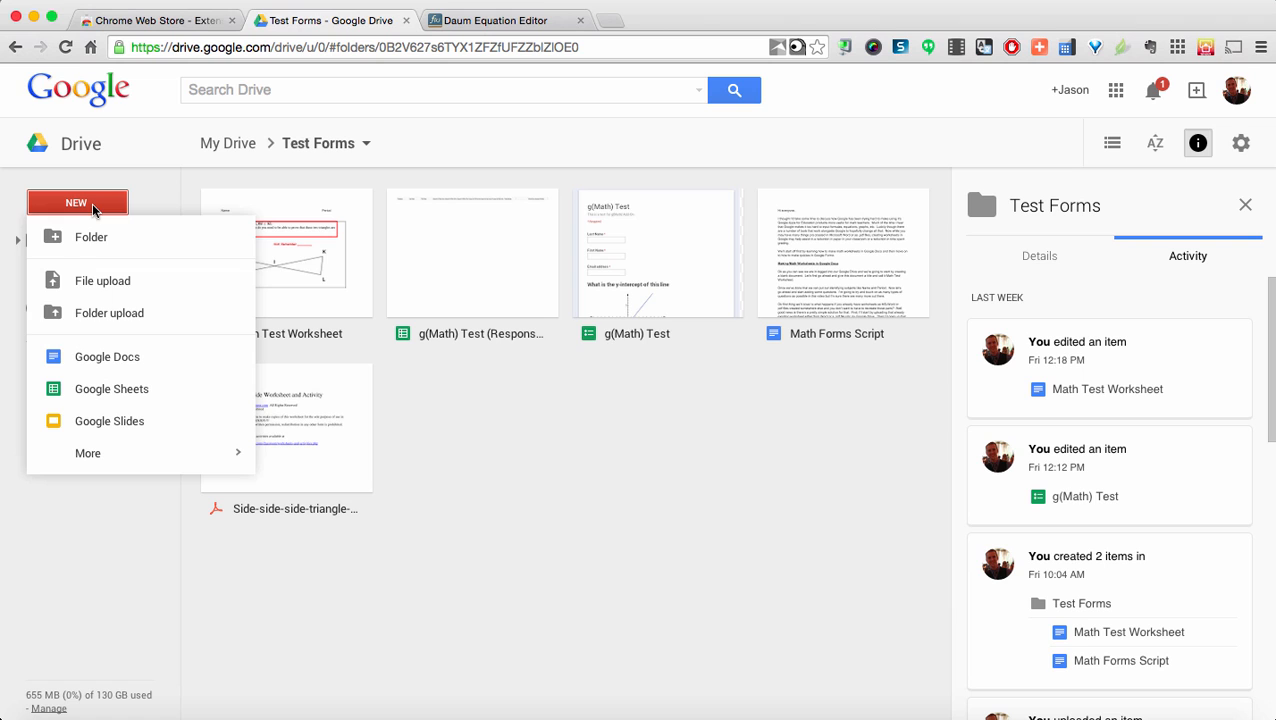
mouse_move(112, 455)
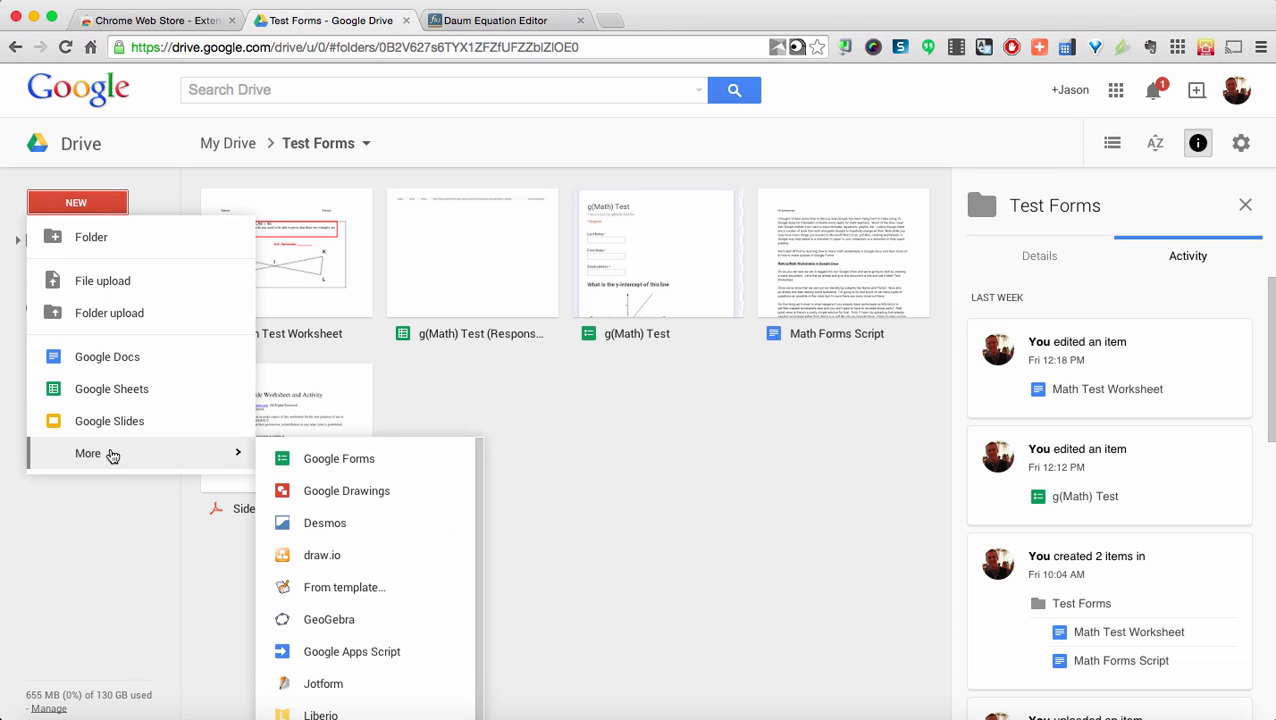
click(290, 465)
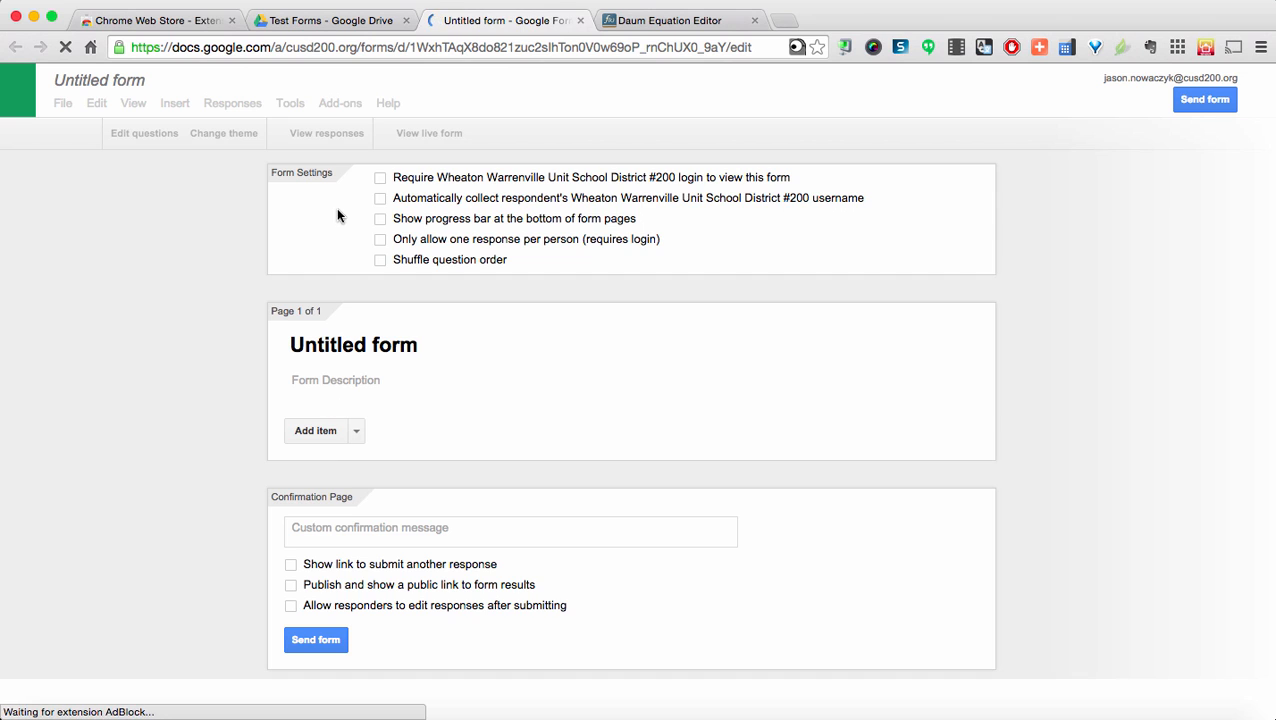
click(118, 86)
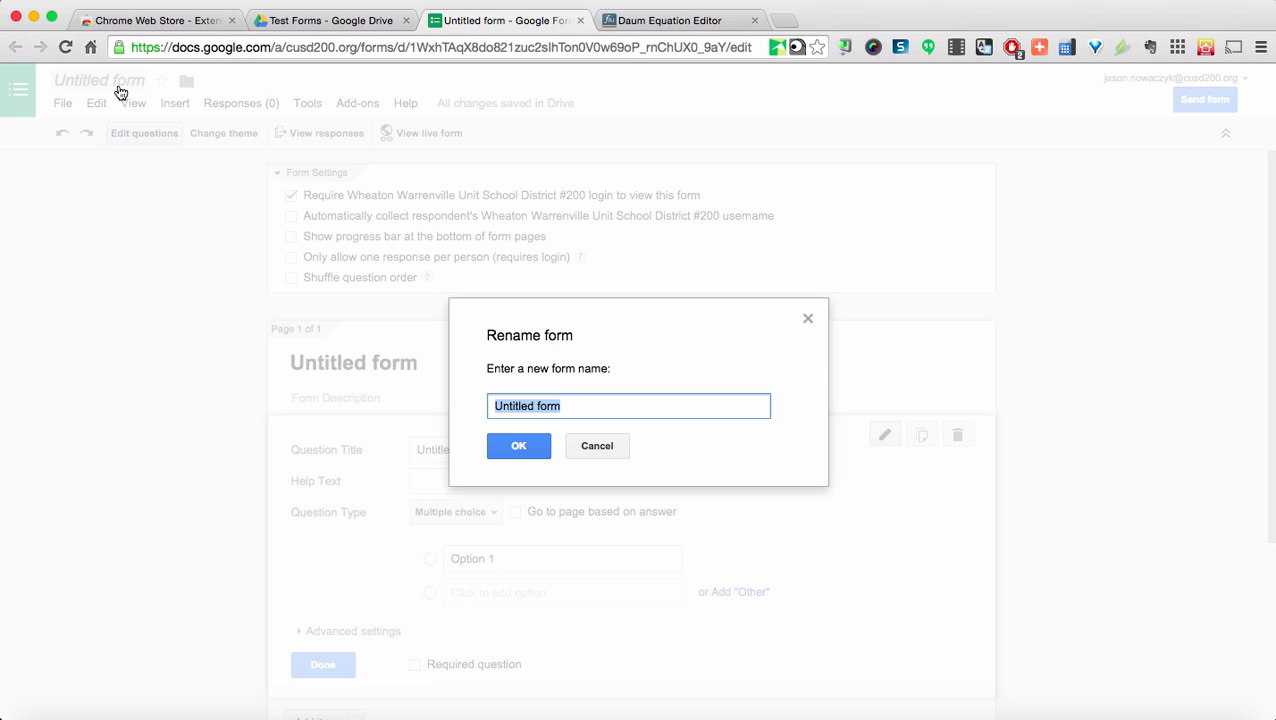
text(Math Test Form)
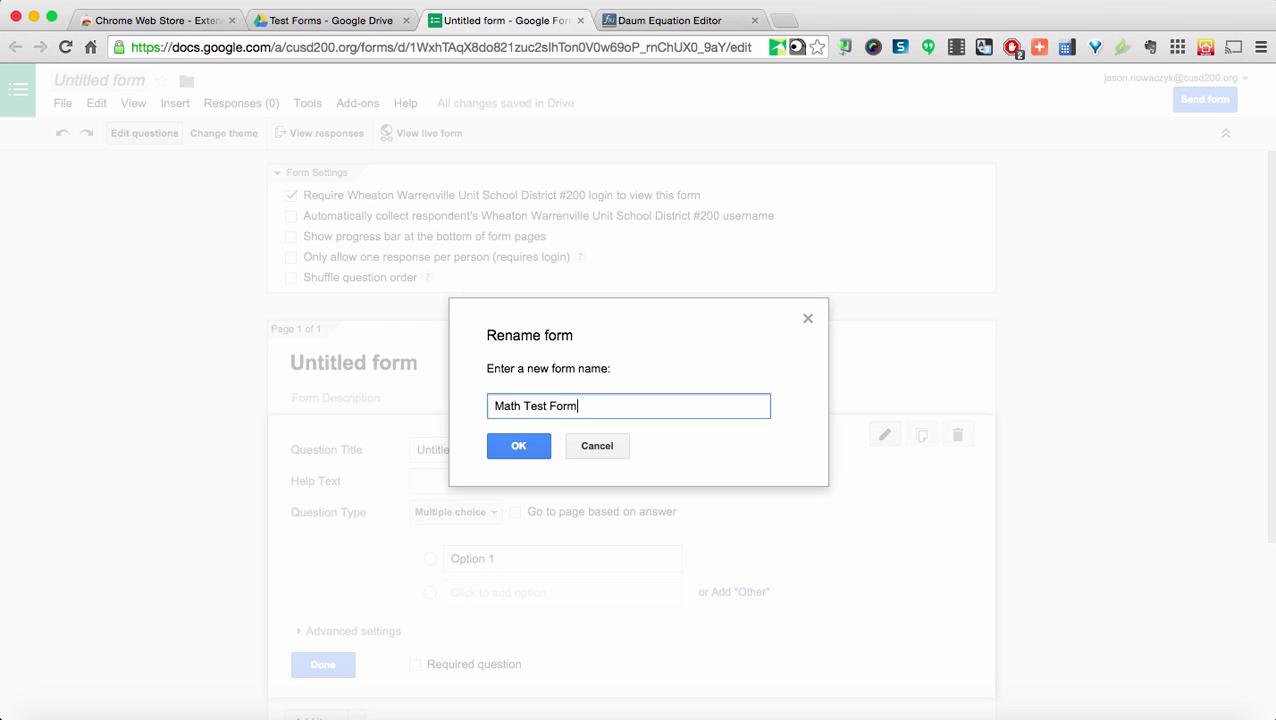
click(514, 446)
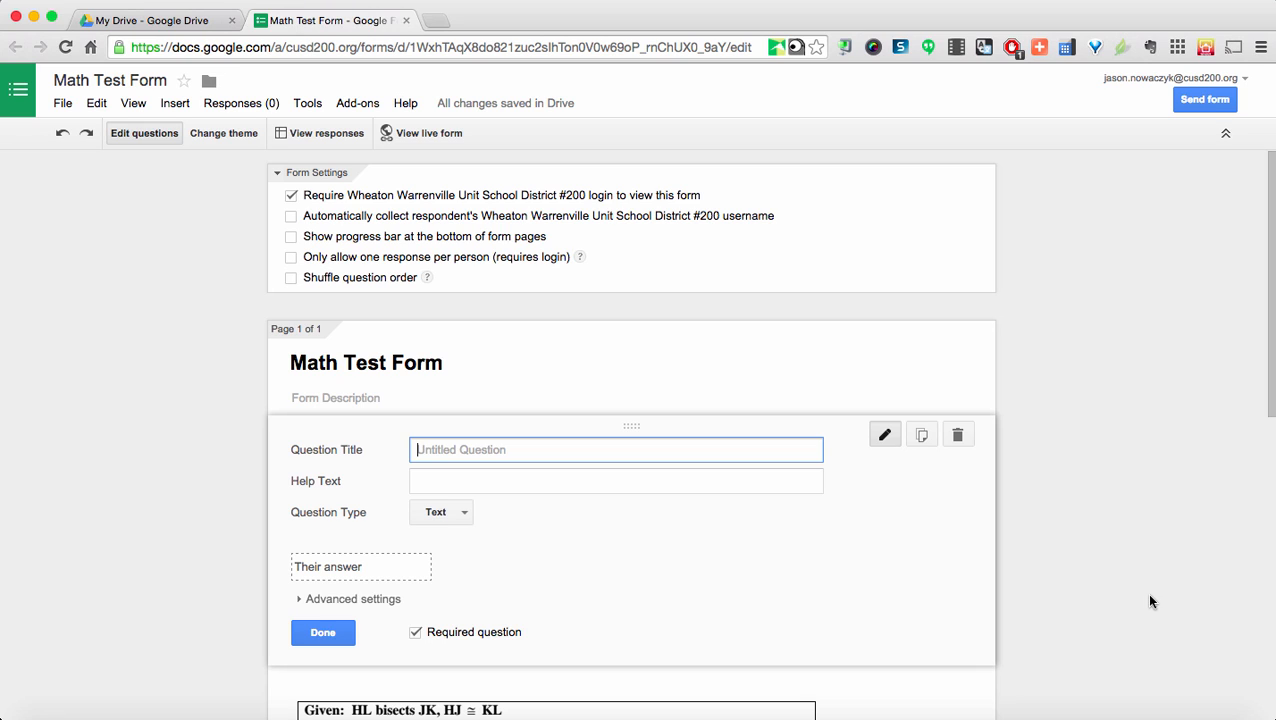
Title the required text question above the triangle image "Last Name" and finish editing it
text(Last Na)
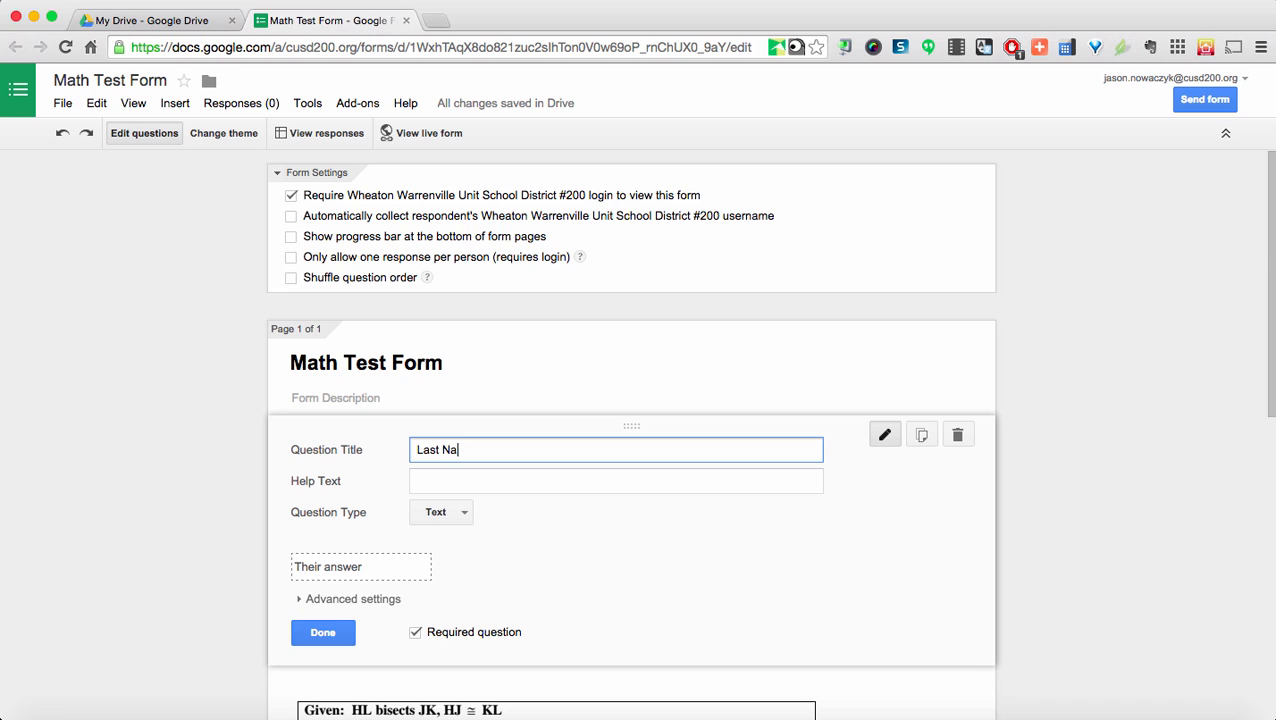
text(me)
click(347, 633)
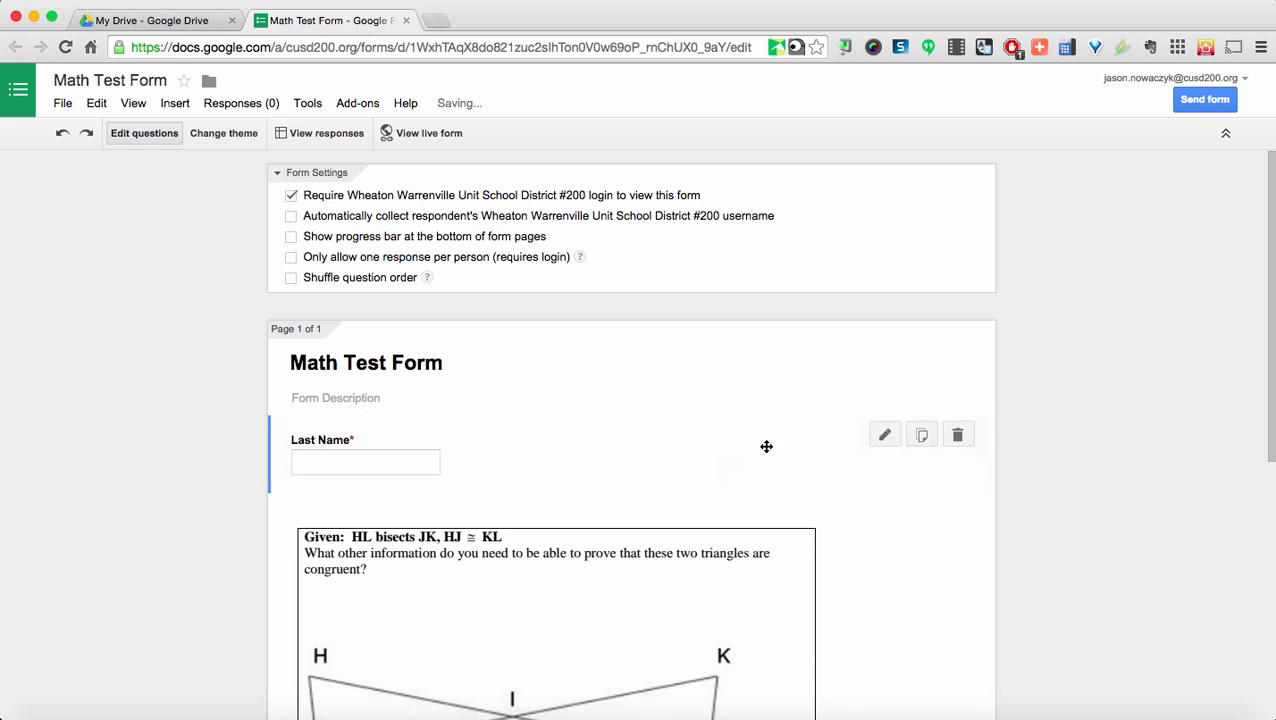
Duplicate the Last Name question and title the copy "First Name"
click(922, 436)
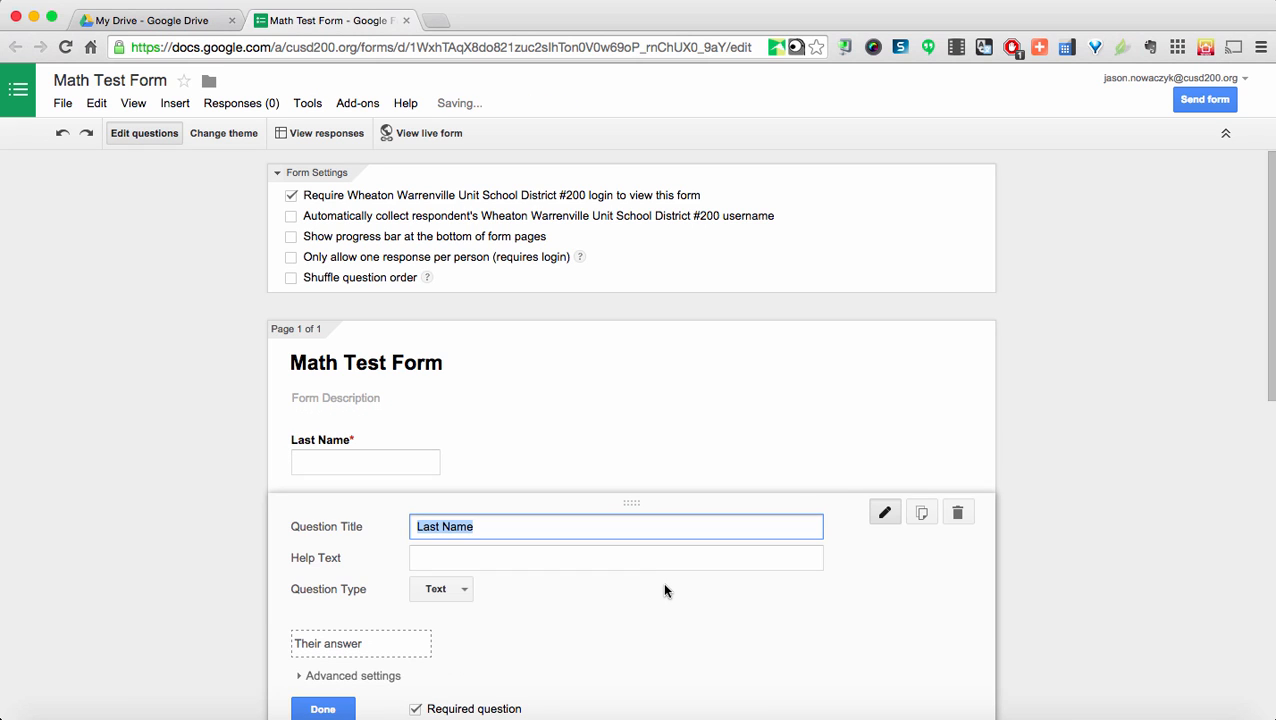
text(First Nae)
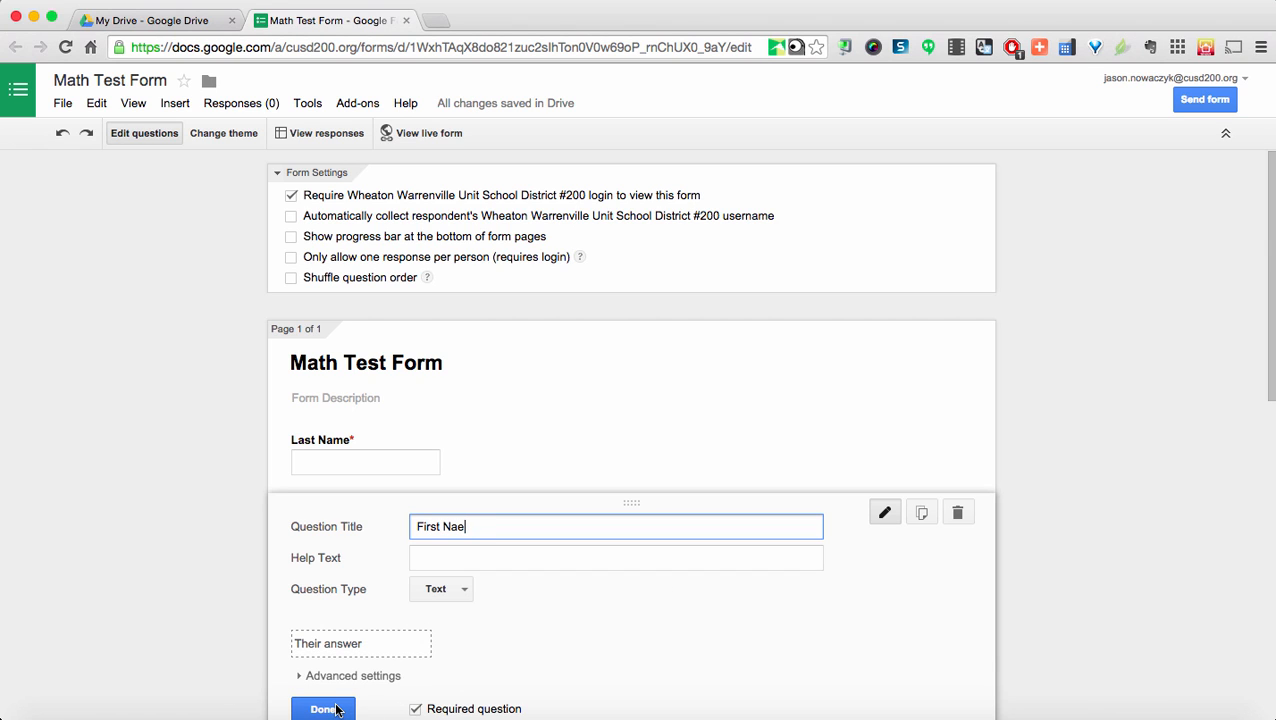
click(336, 708)
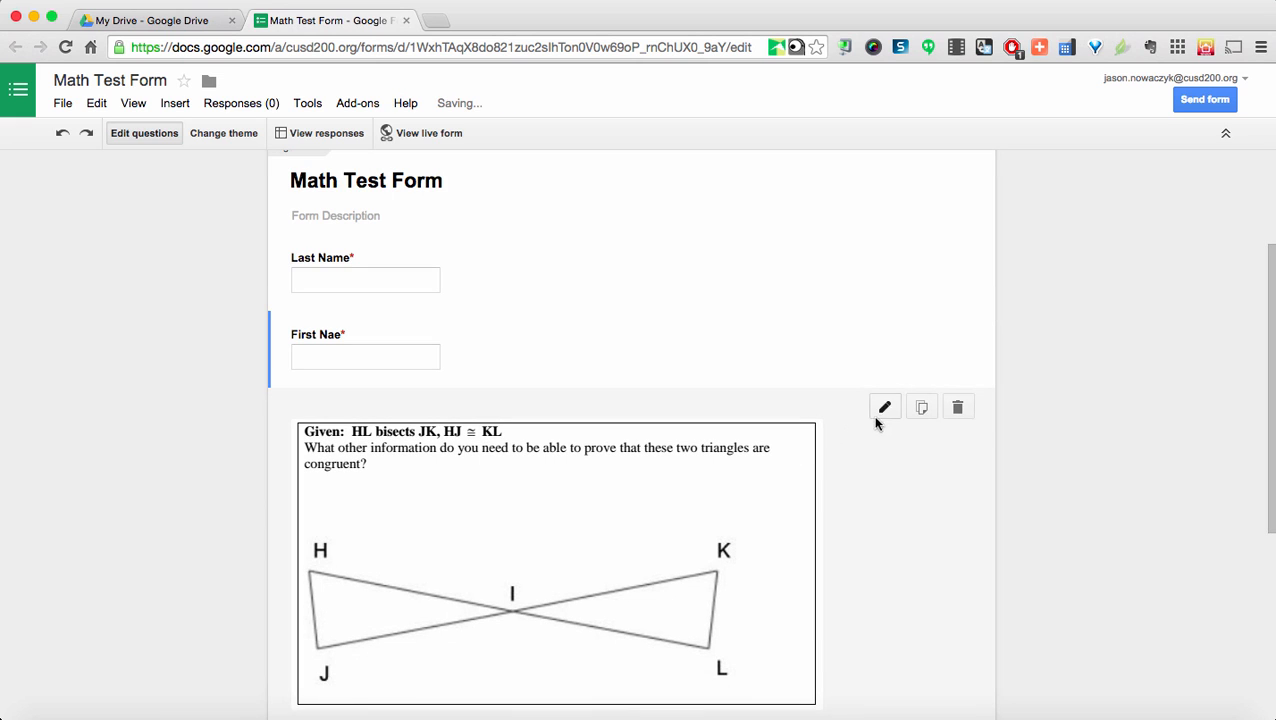
click(884, 330)
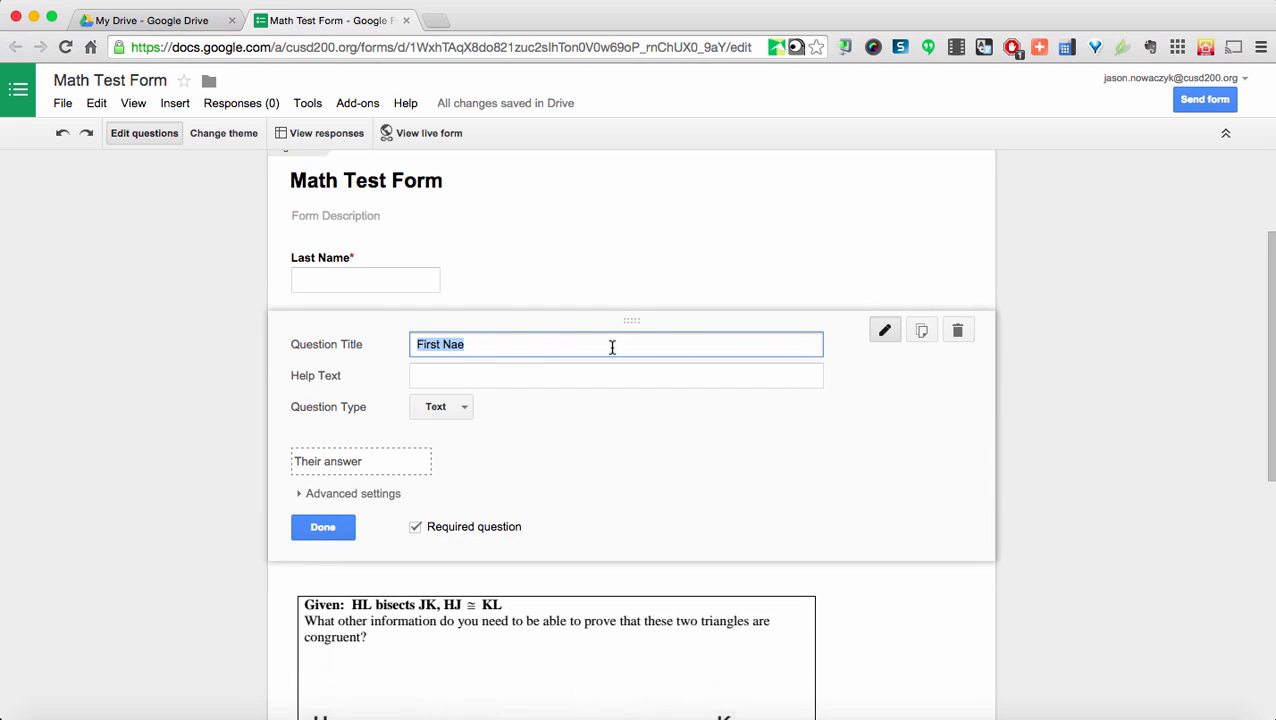
click(458, 346)
text(m)
click(333, 528)
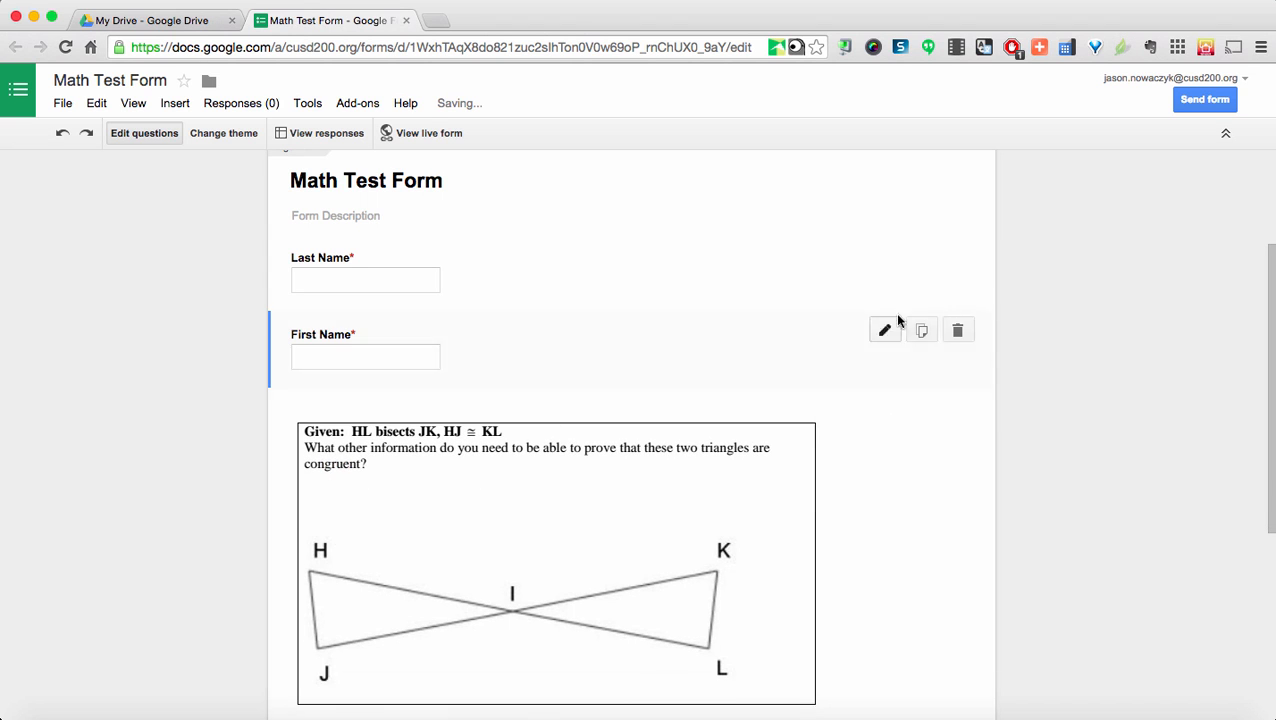
Duplicate the First Name question and title the copy "Email address"
click(923, 334)
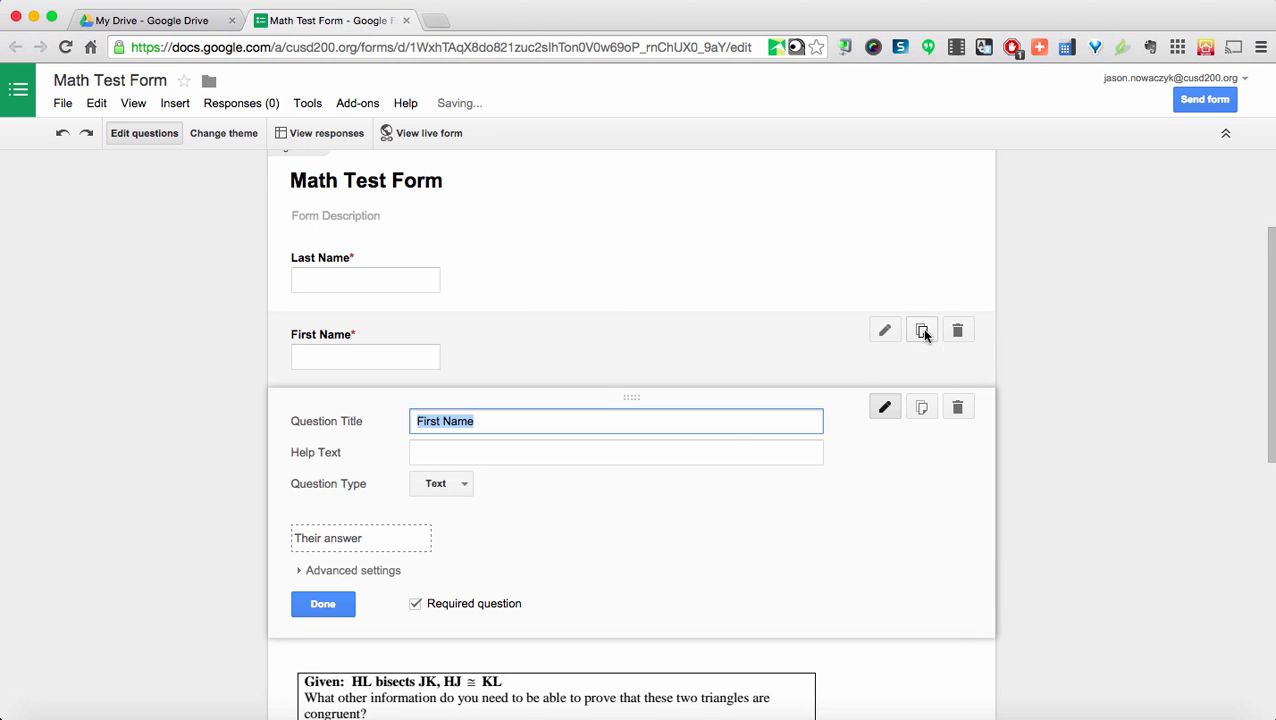
text(Email address)
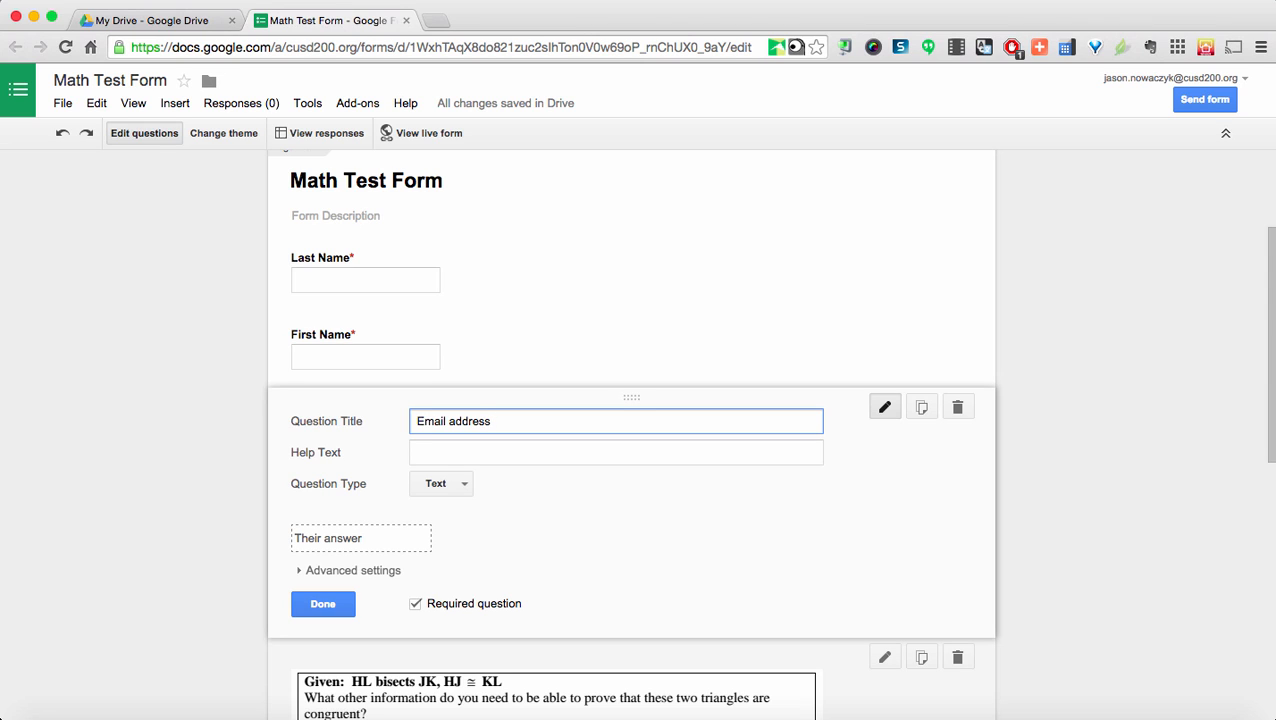
click(327, 610)
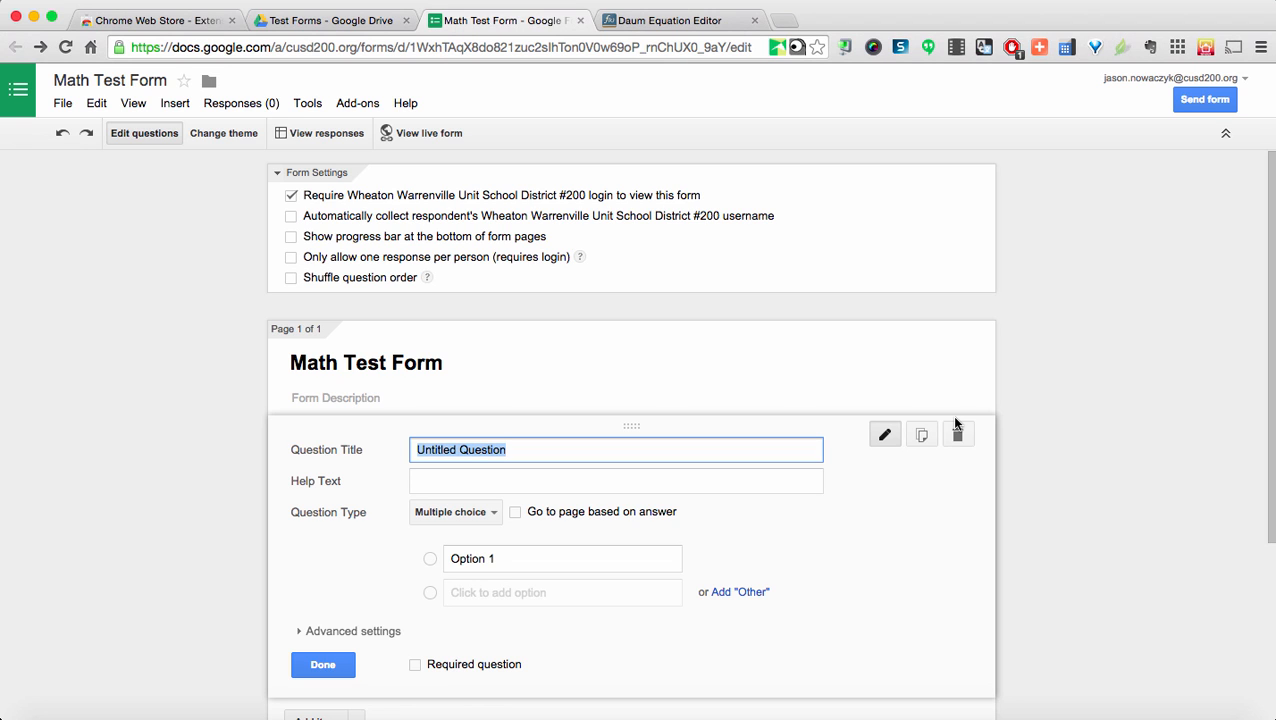
Preview Side-side-side-triangle-proof.pdf from the Test Forms folder at the "HL bisects JK" problem on page 3
click(342, 22)
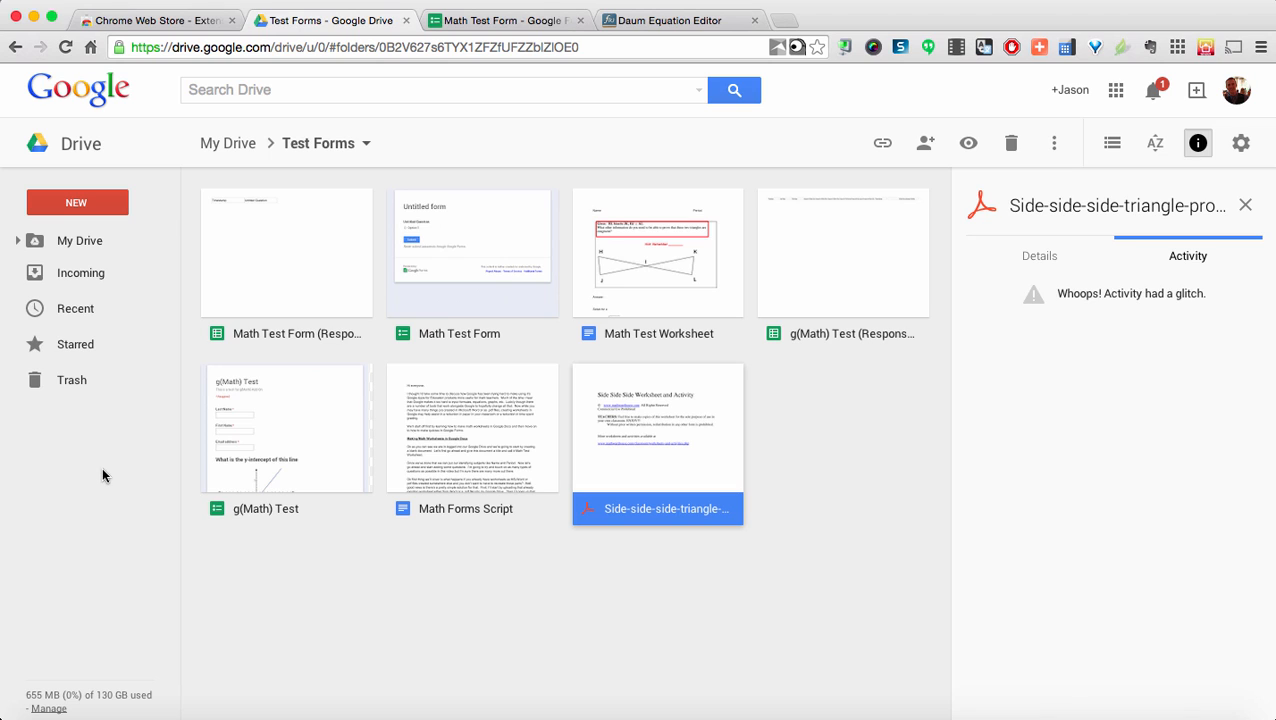
click(97, 206)
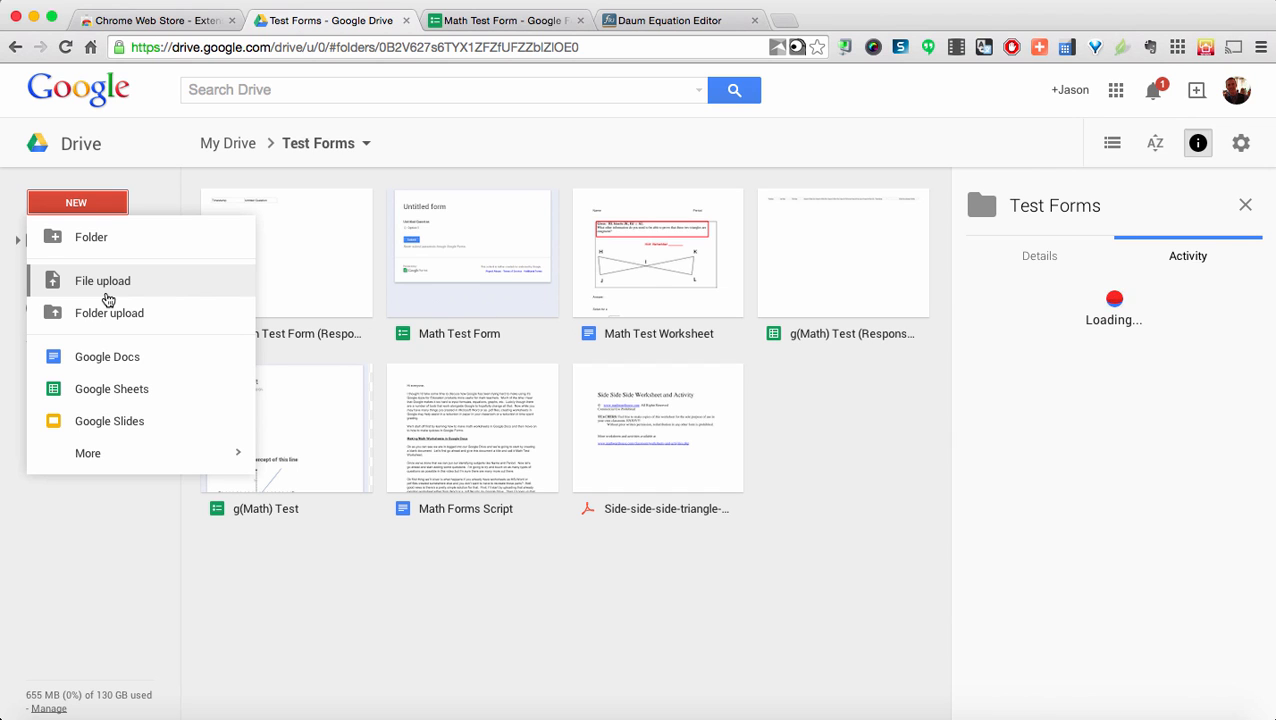
click(456, 579)
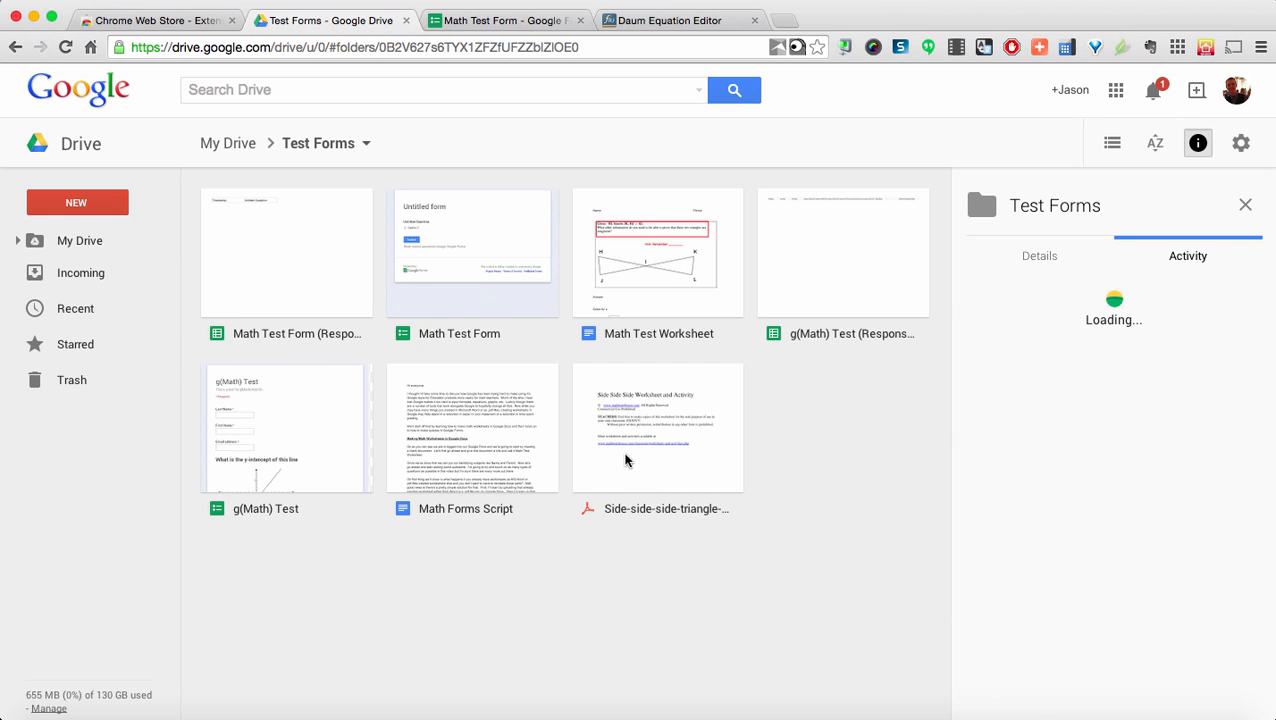
click(627, 460)
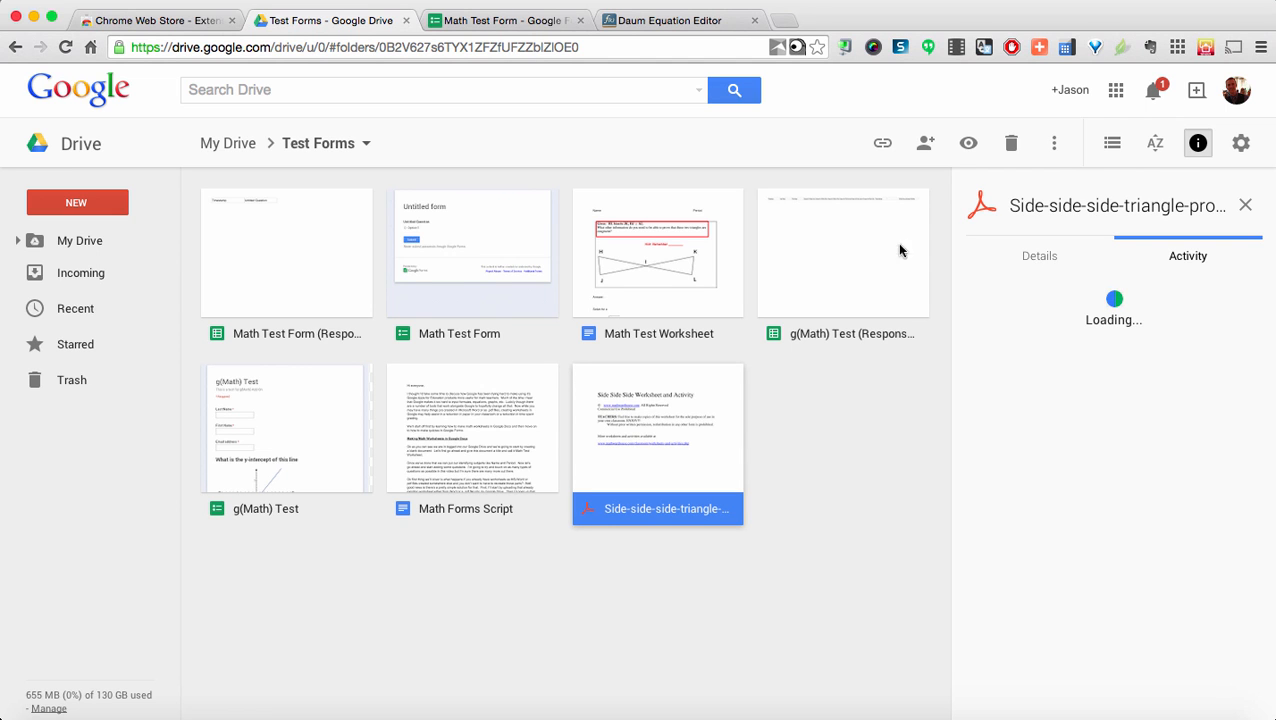
click(962, 156)
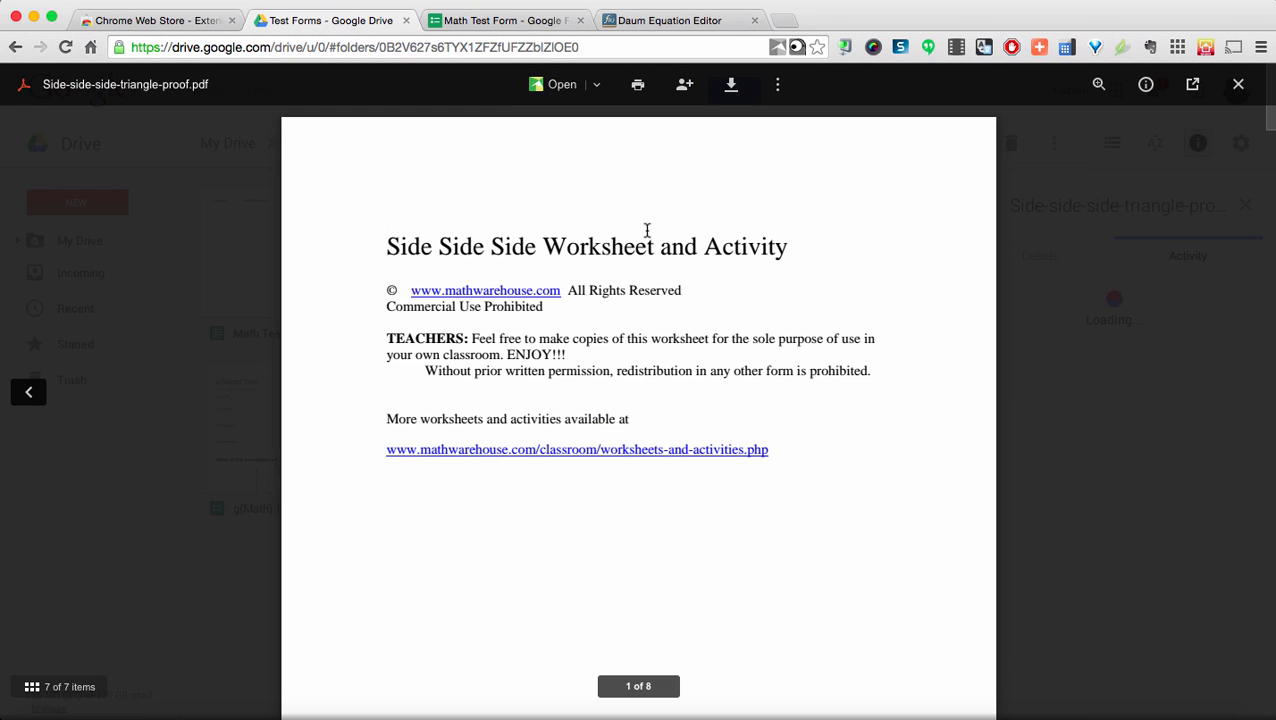
scroll(531, 264, down, 10)
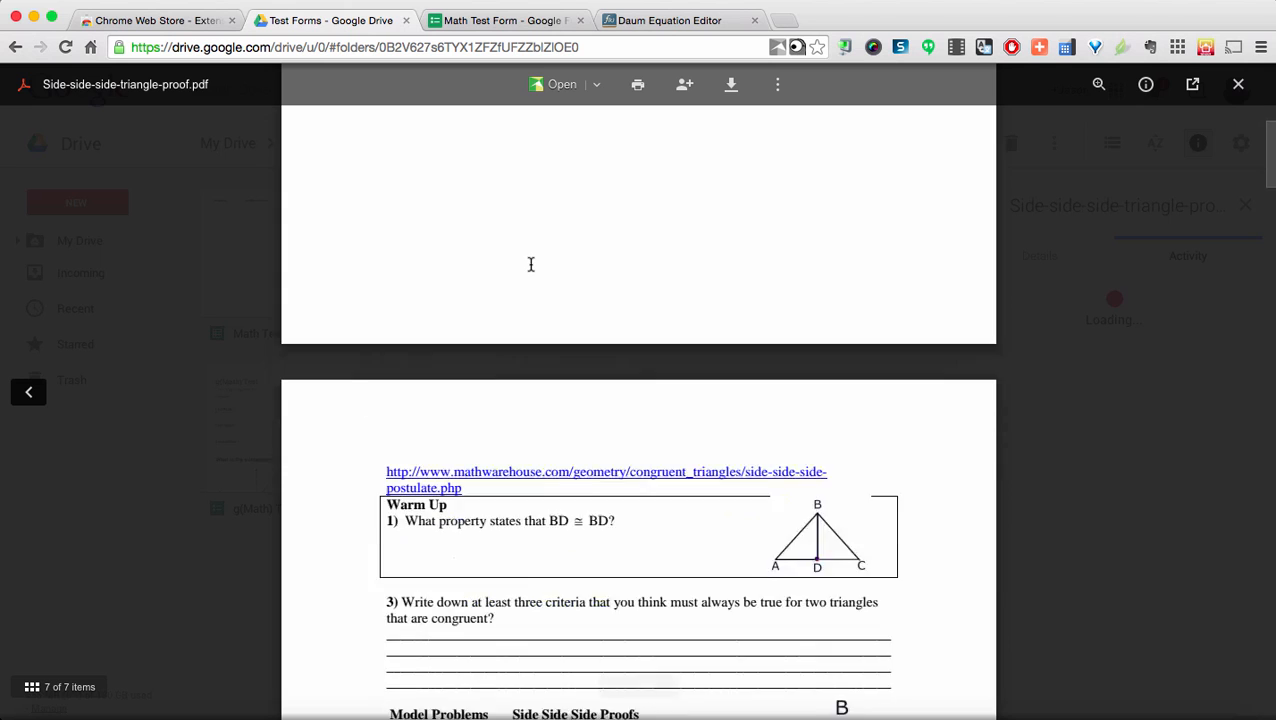
scroll(531, 264, down, 10)
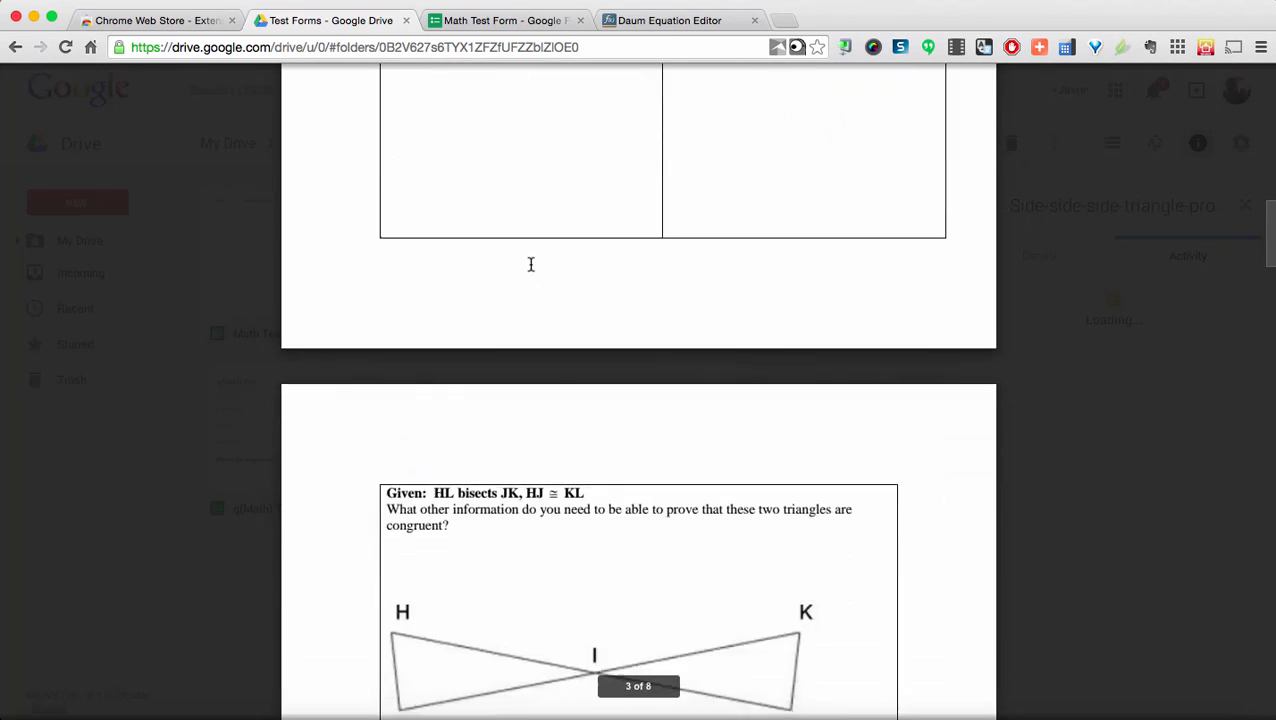
scroll(531, 264, down, 1)
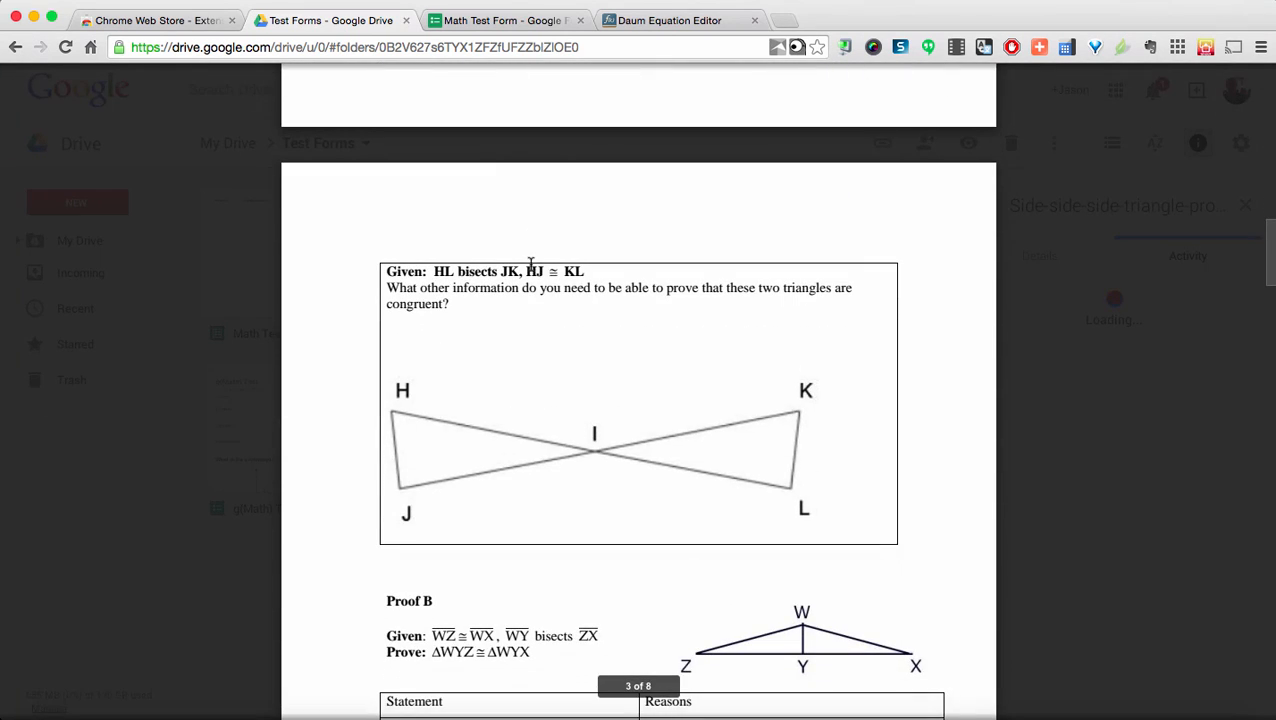
Capture a selected area of about 592 x 330 around the boxed "HL bisects JK" triangle problem with Awesome Screenshot
click(870, 50)
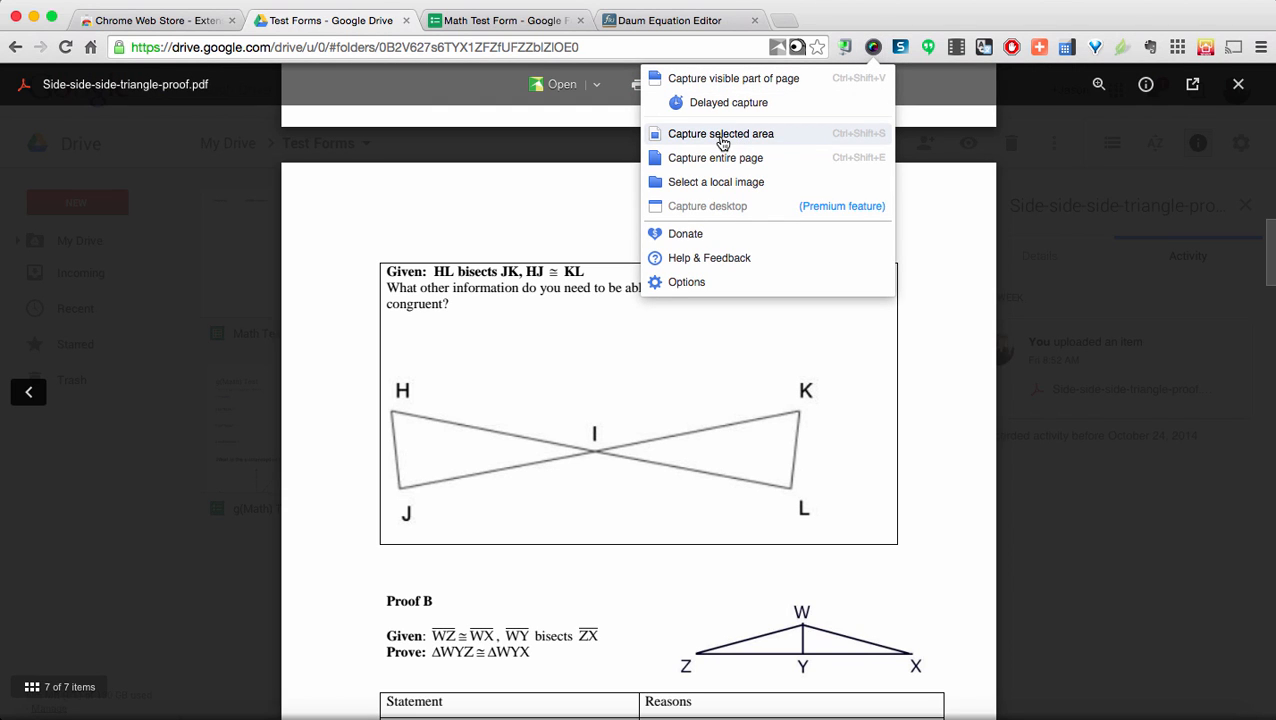
click(722, 143)
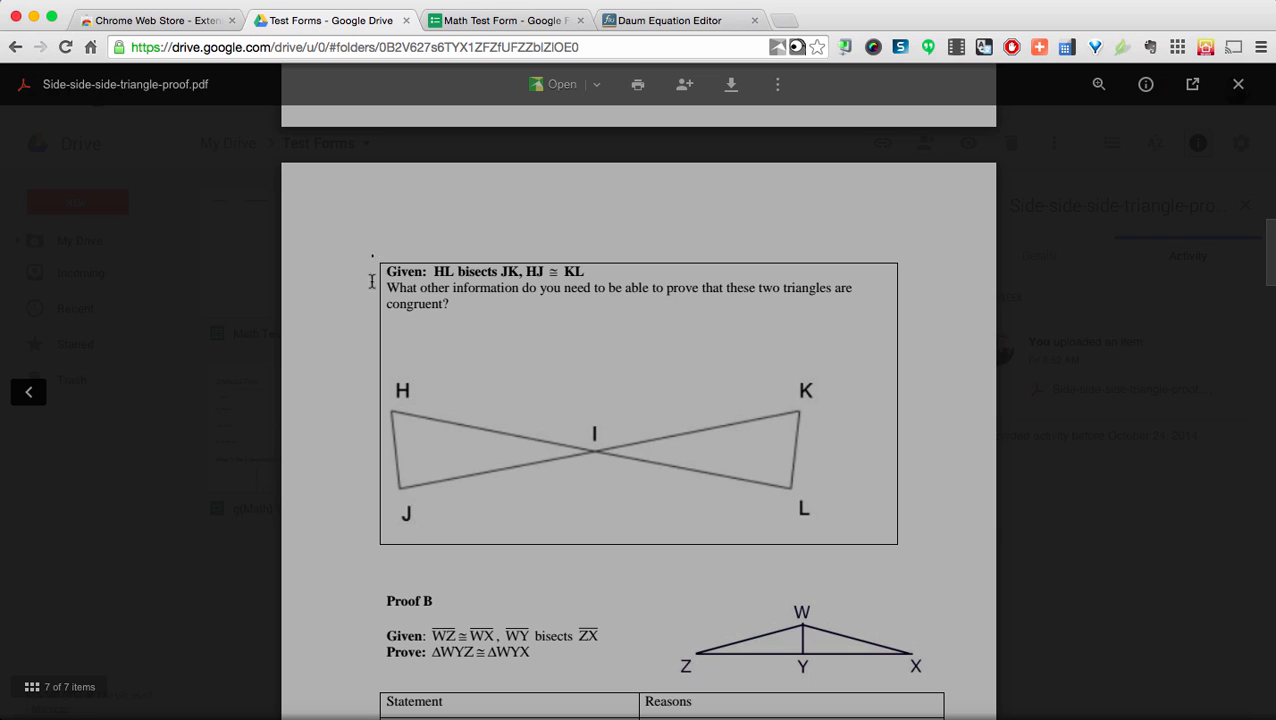
drag(371, 282, 902, 551)
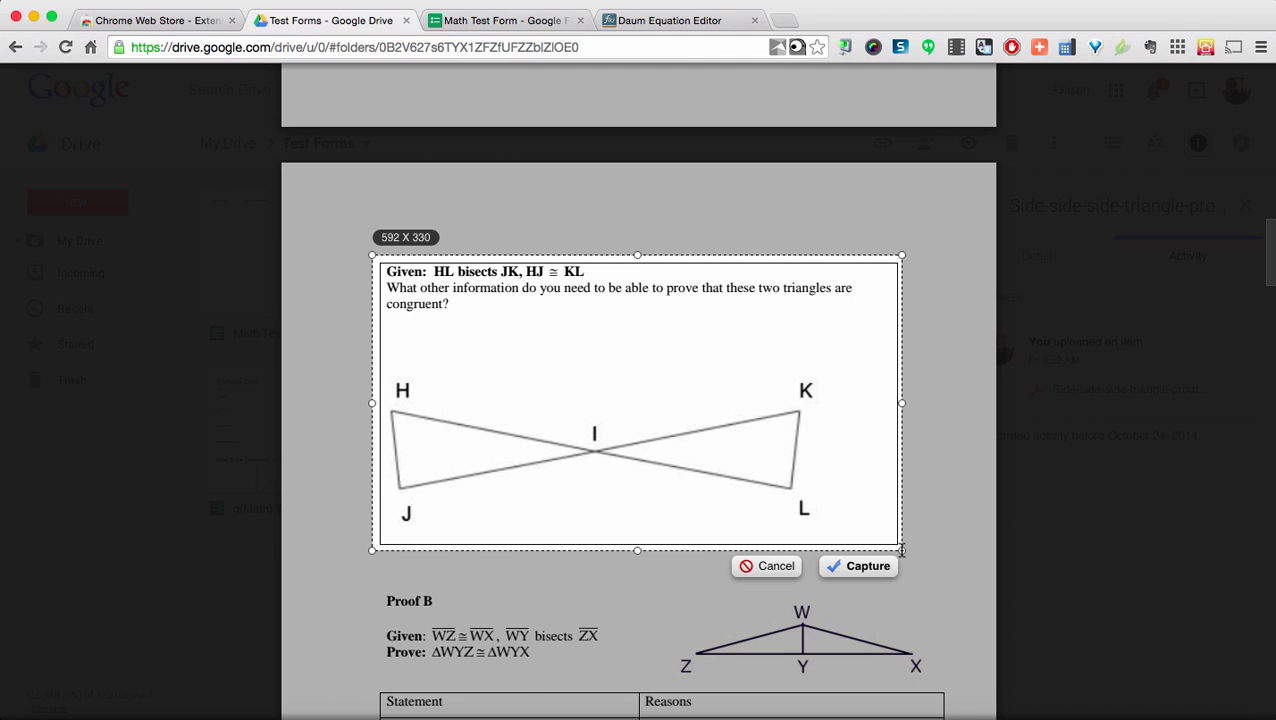
click(842, 570)
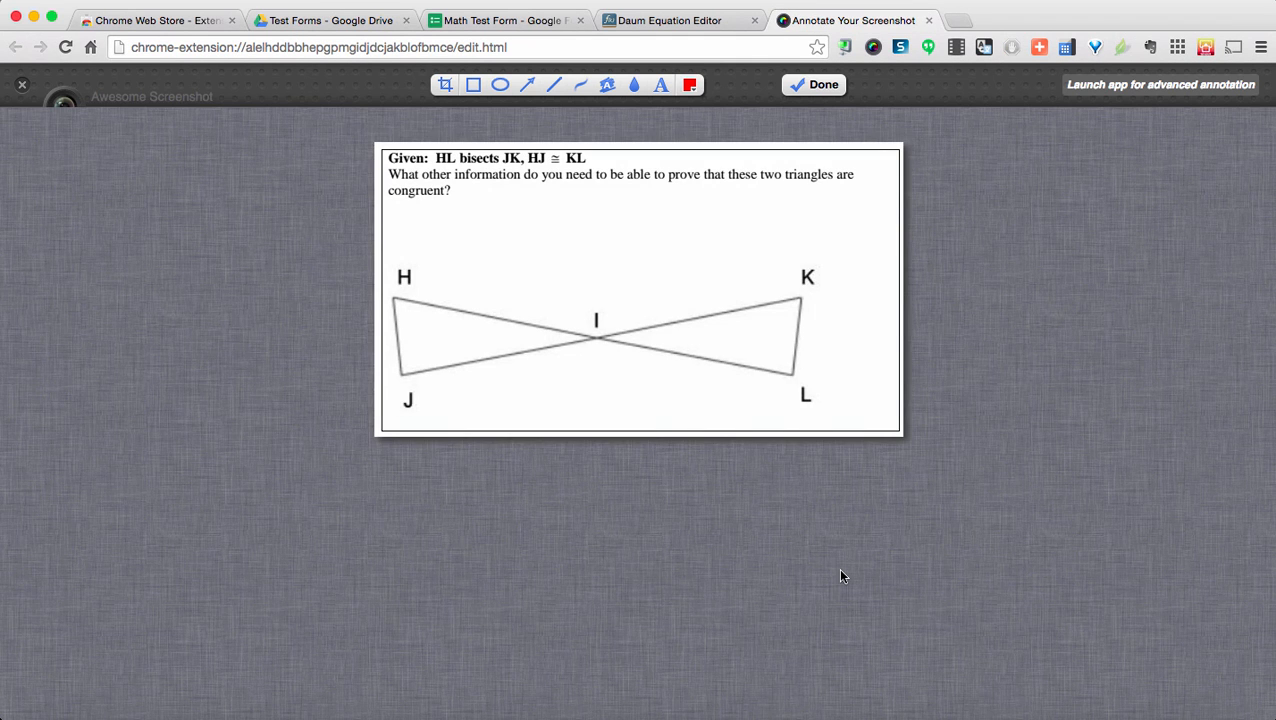
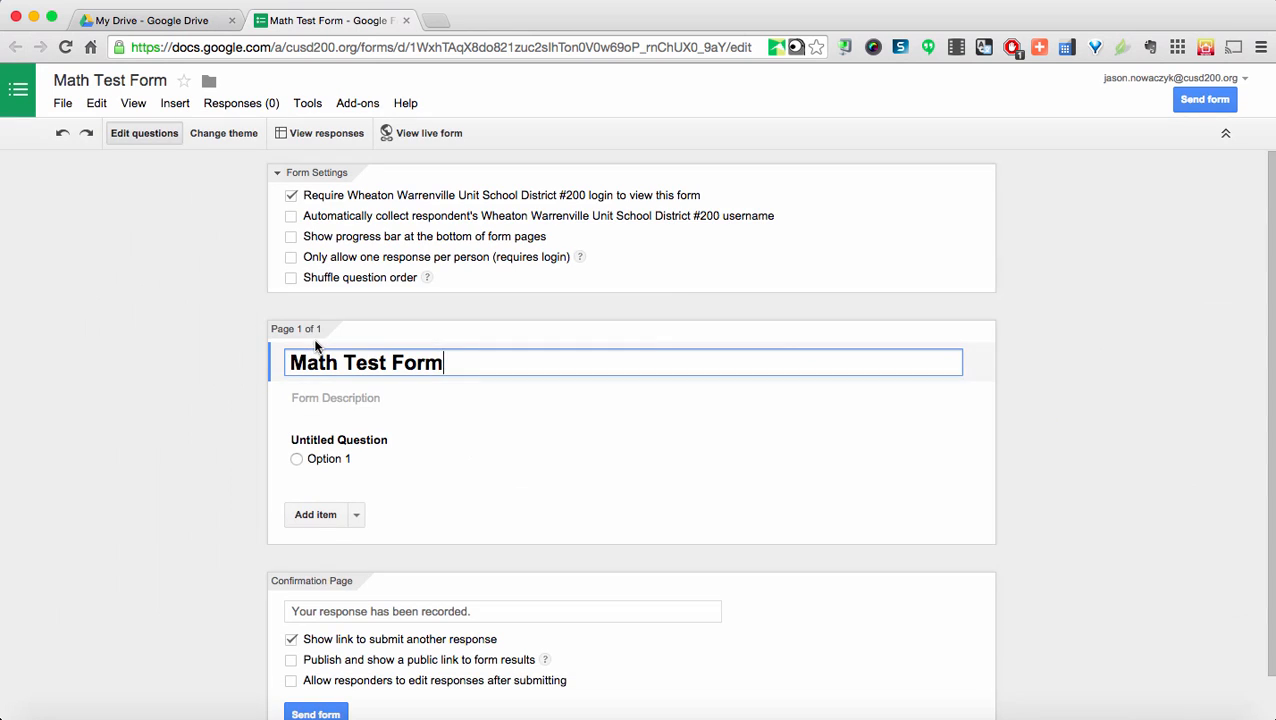
Insert the captured "HL bisects JK" problem image above the untitled question in Math Test Form, leaving its title and hover text empty
click(174, 104)
click(85, 343)
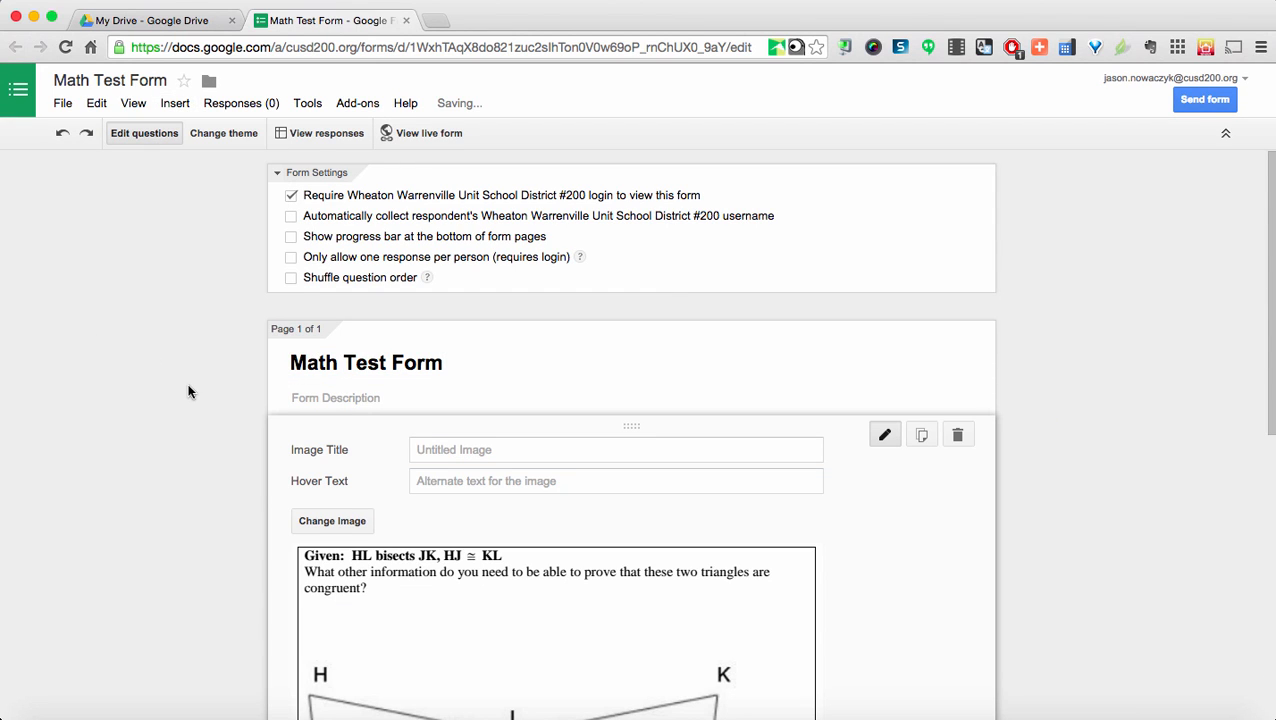
scroll(188, 390, down, 4)
scroll(190, 390, down, 2)
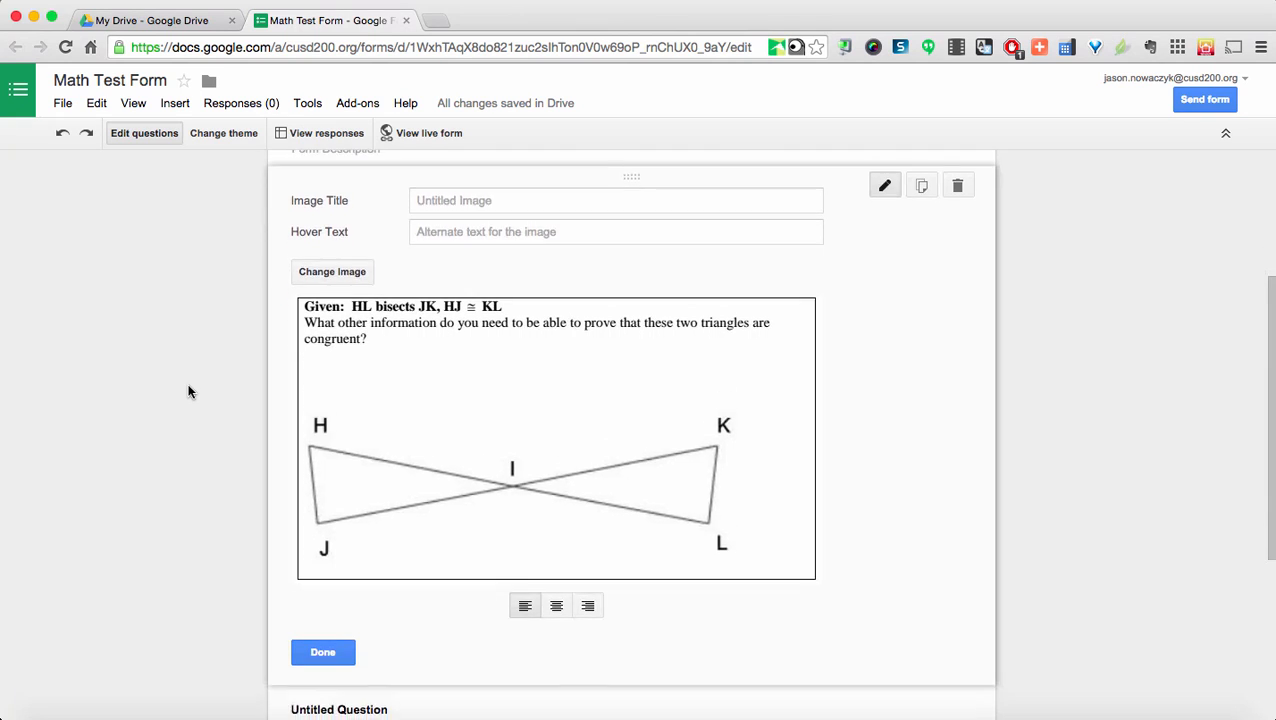
scroll(190, 390, up, 1)
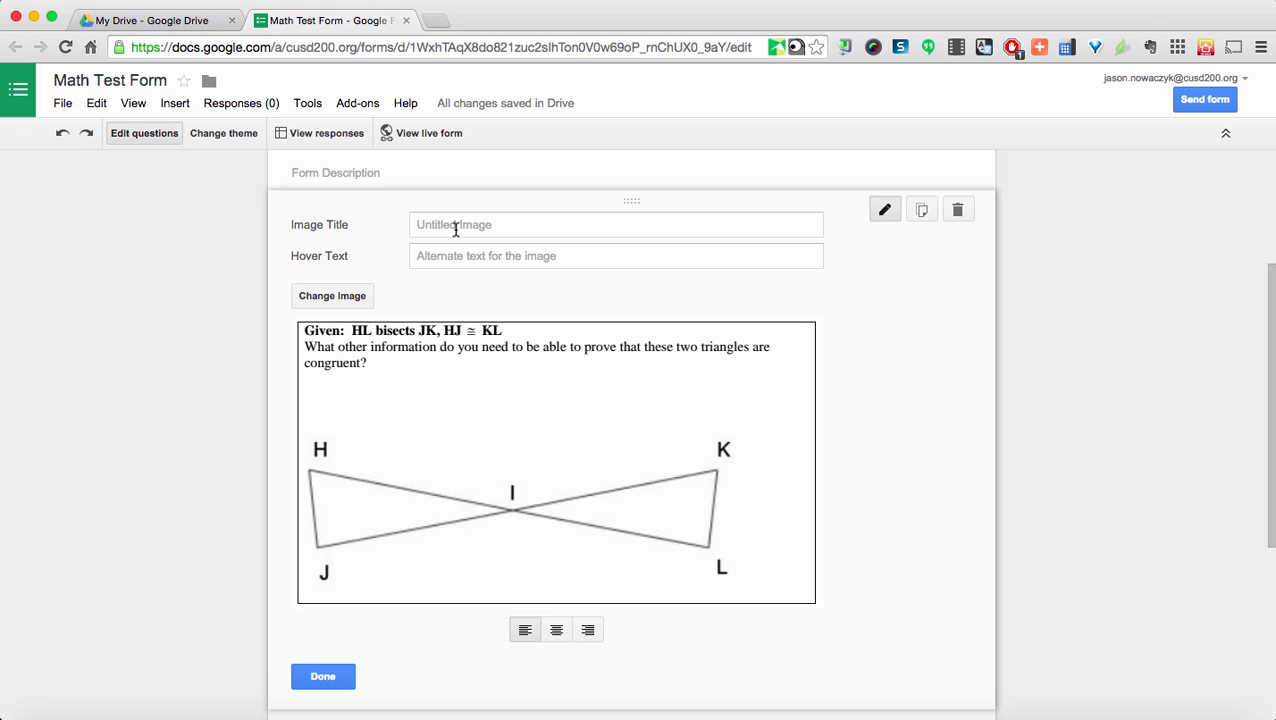
click(310, 677)
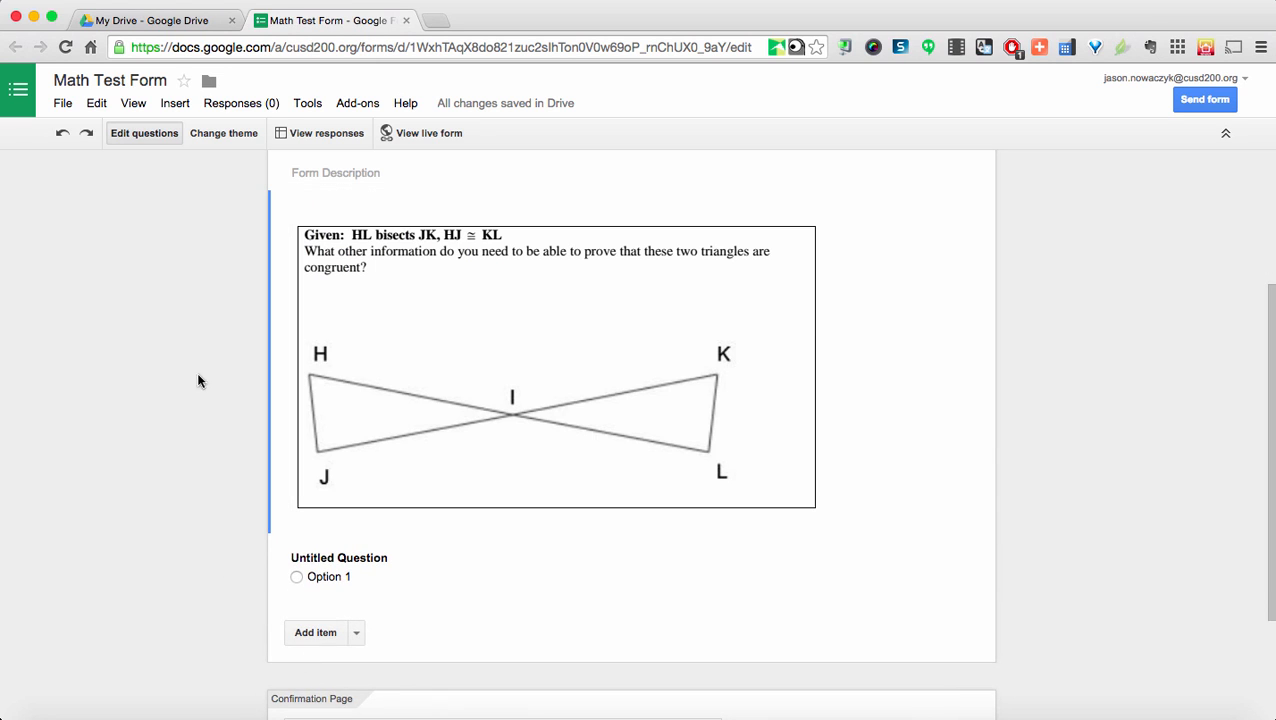
Title the untitled question below the image "What other information do you need to be able to prove that these two triangles are congruent?"
scroll(213, 376, down, 1)
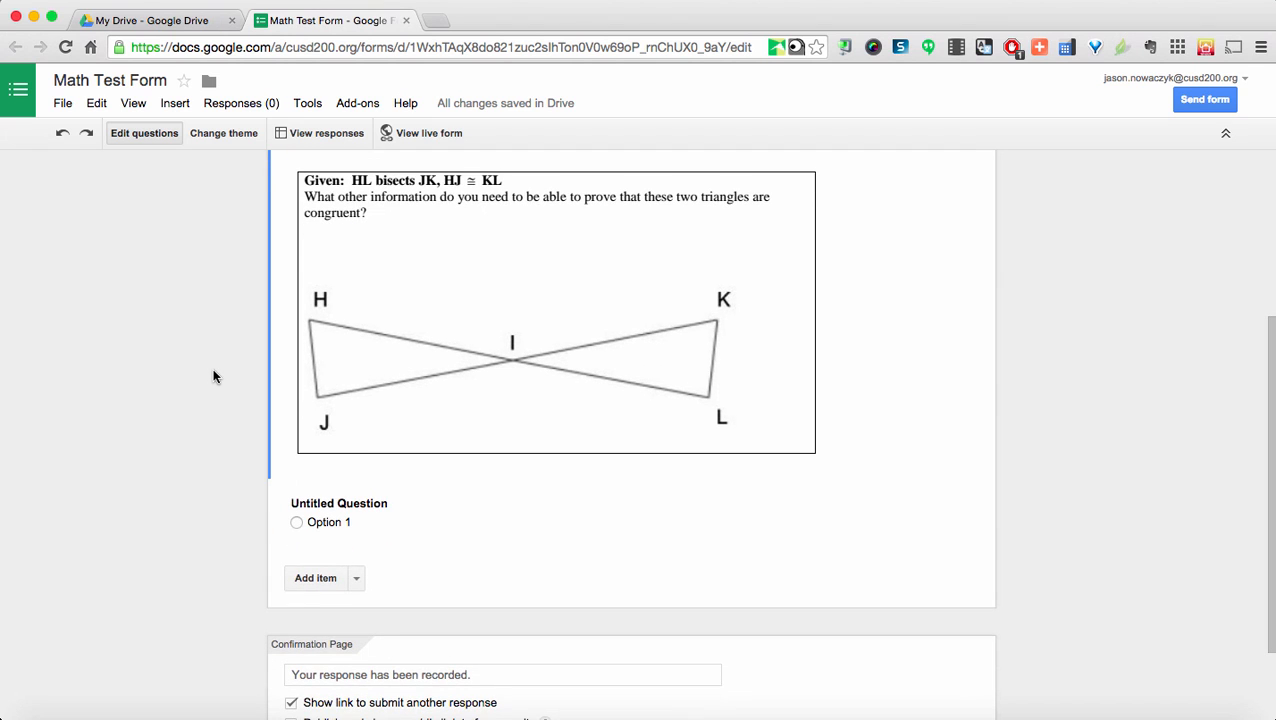
click(421, 518)
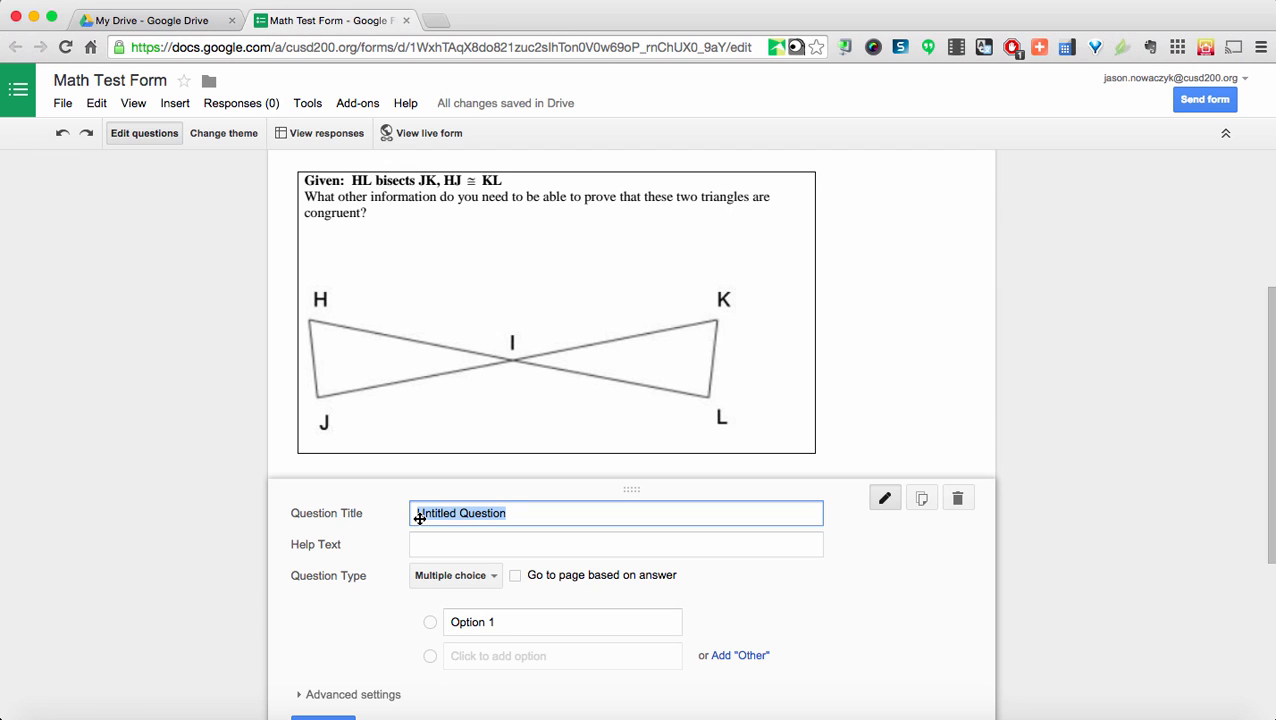
text(What)
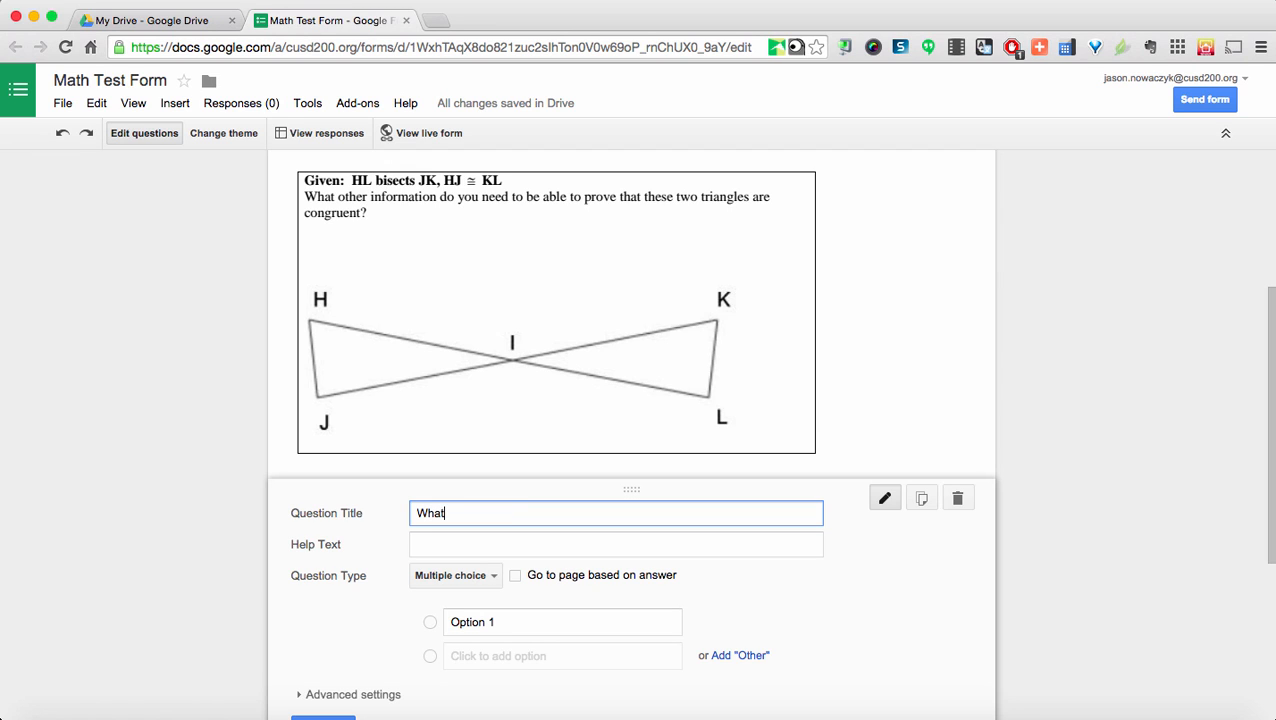
text( other information do)
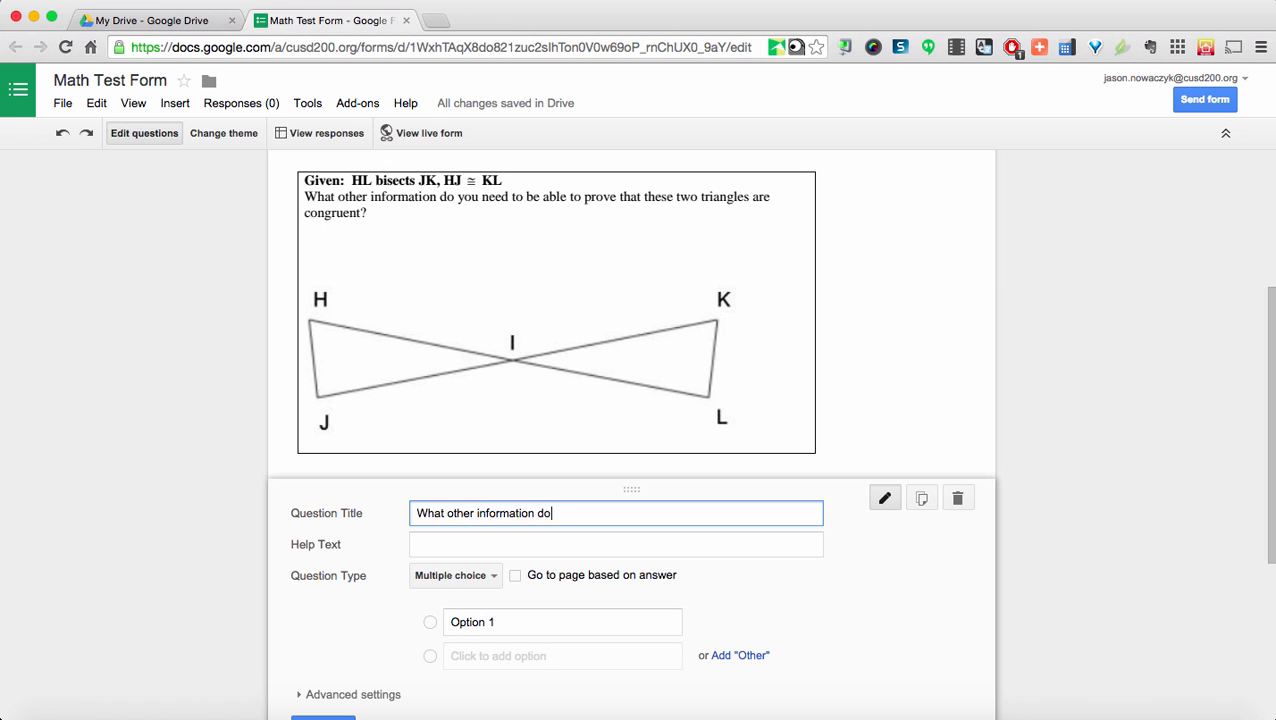
text( you need to be able to prove t)
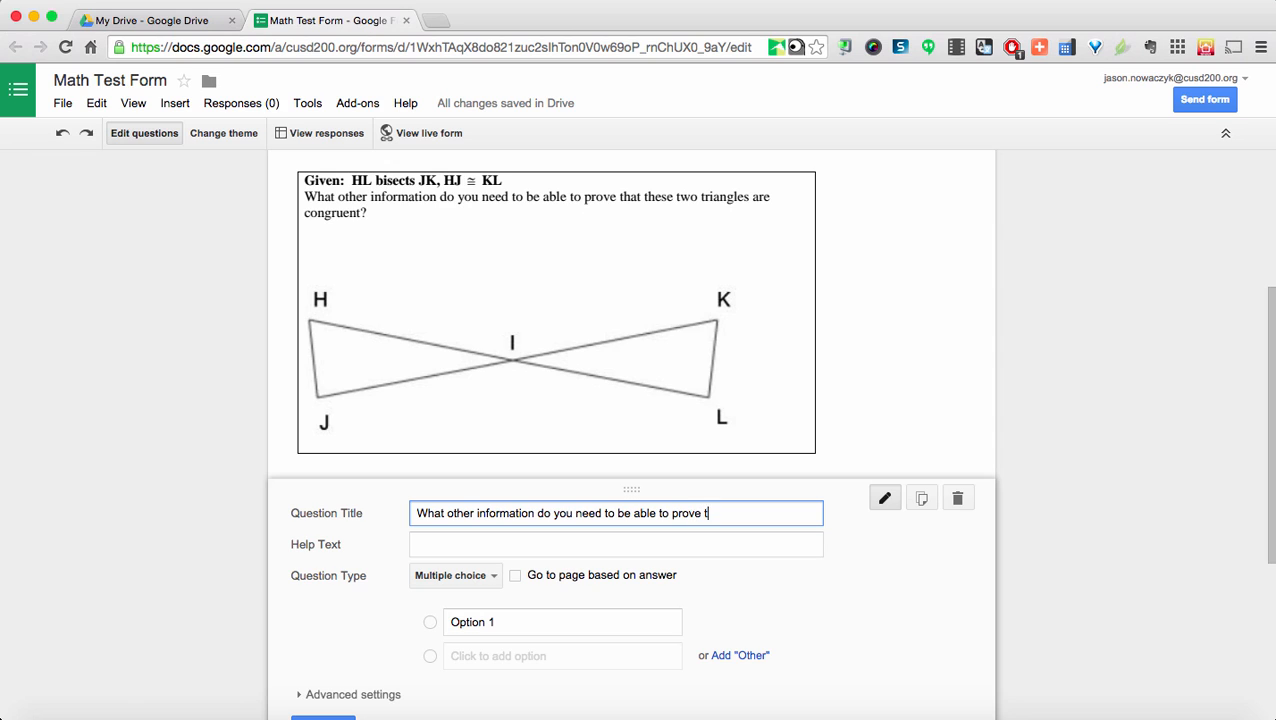
text(hat these two triangl)
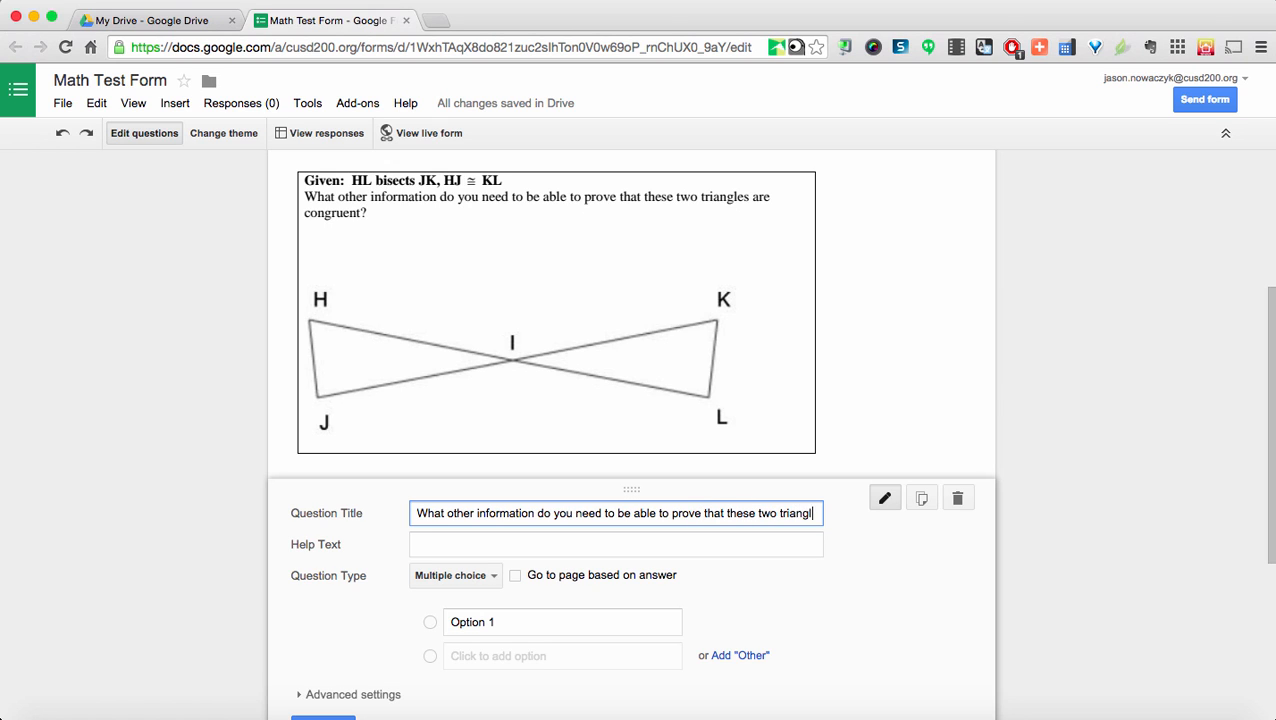
text(es are con)
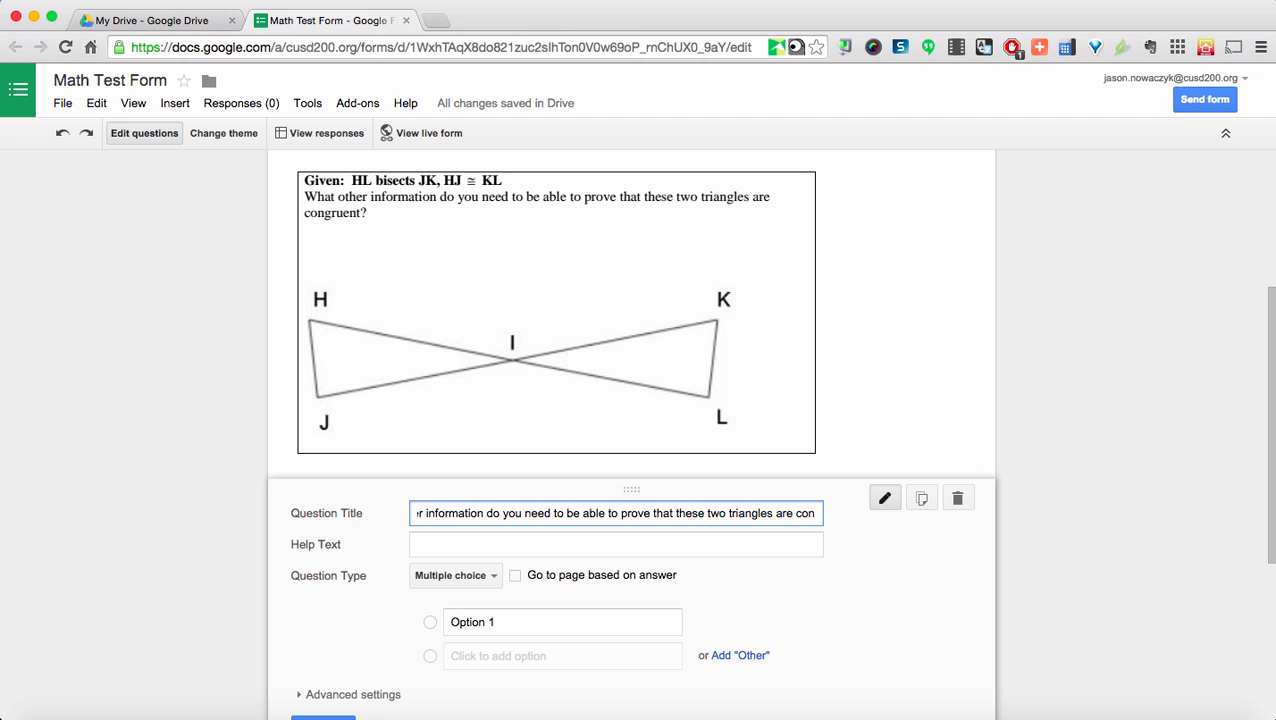
text(gruent)
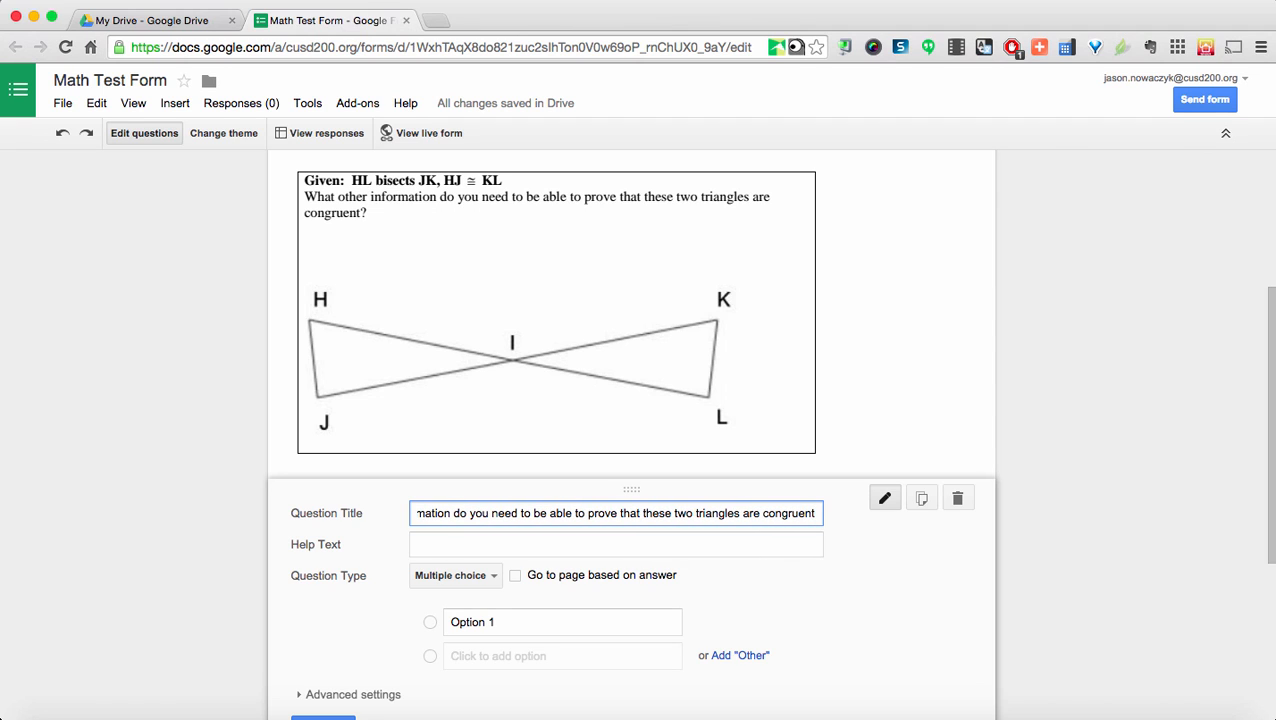
text(?)
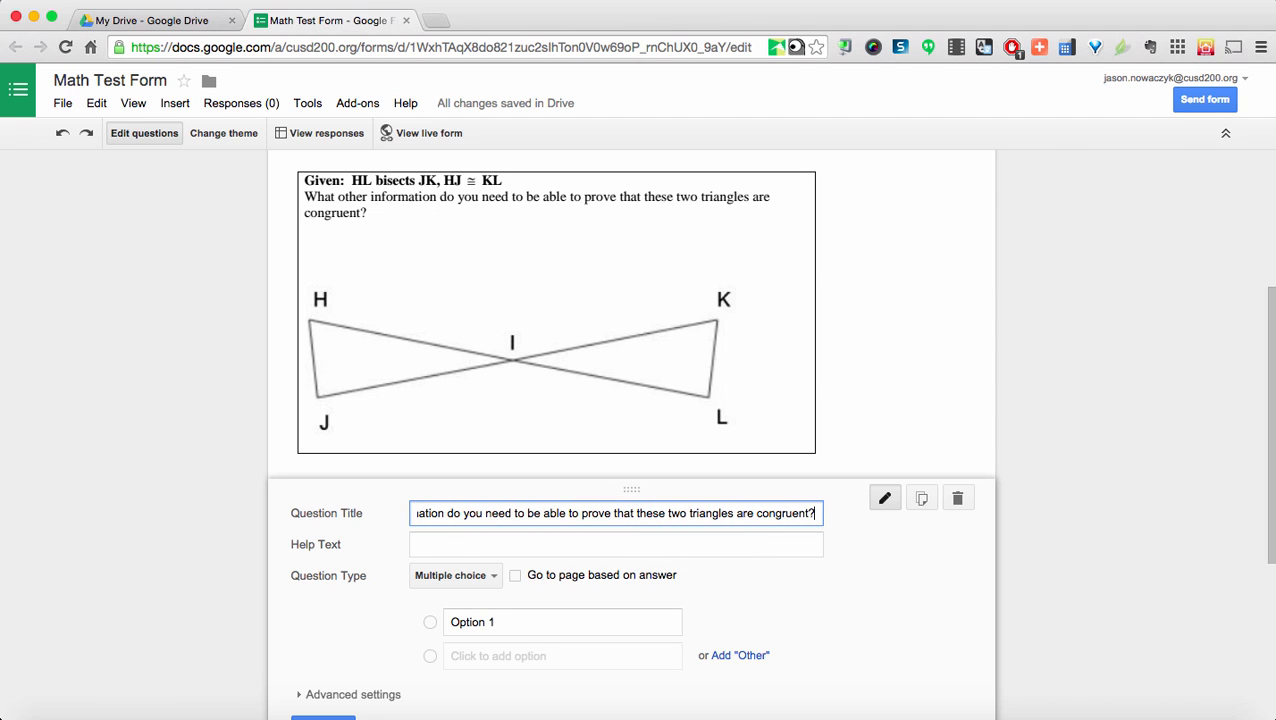
Set the triangle congruence question's type to Text, make it required, and finish editing it
click(443, 587)
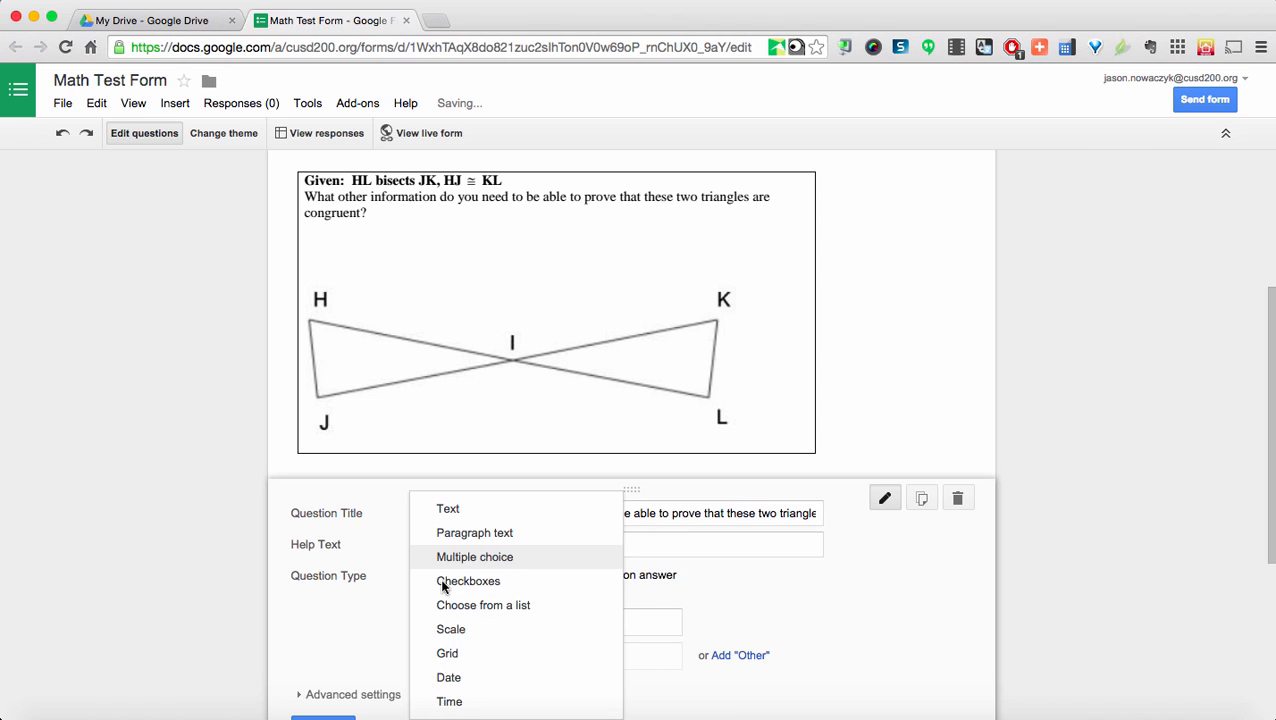
click(449, 510)
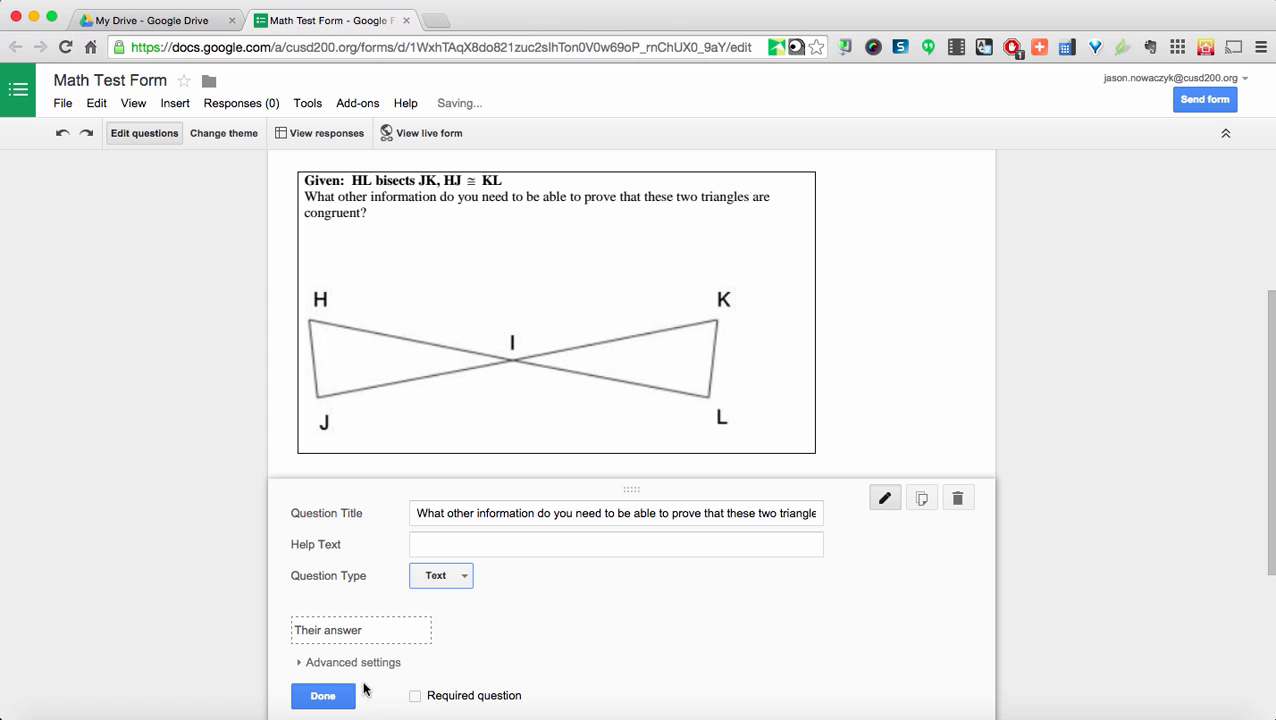
click(415, 698)
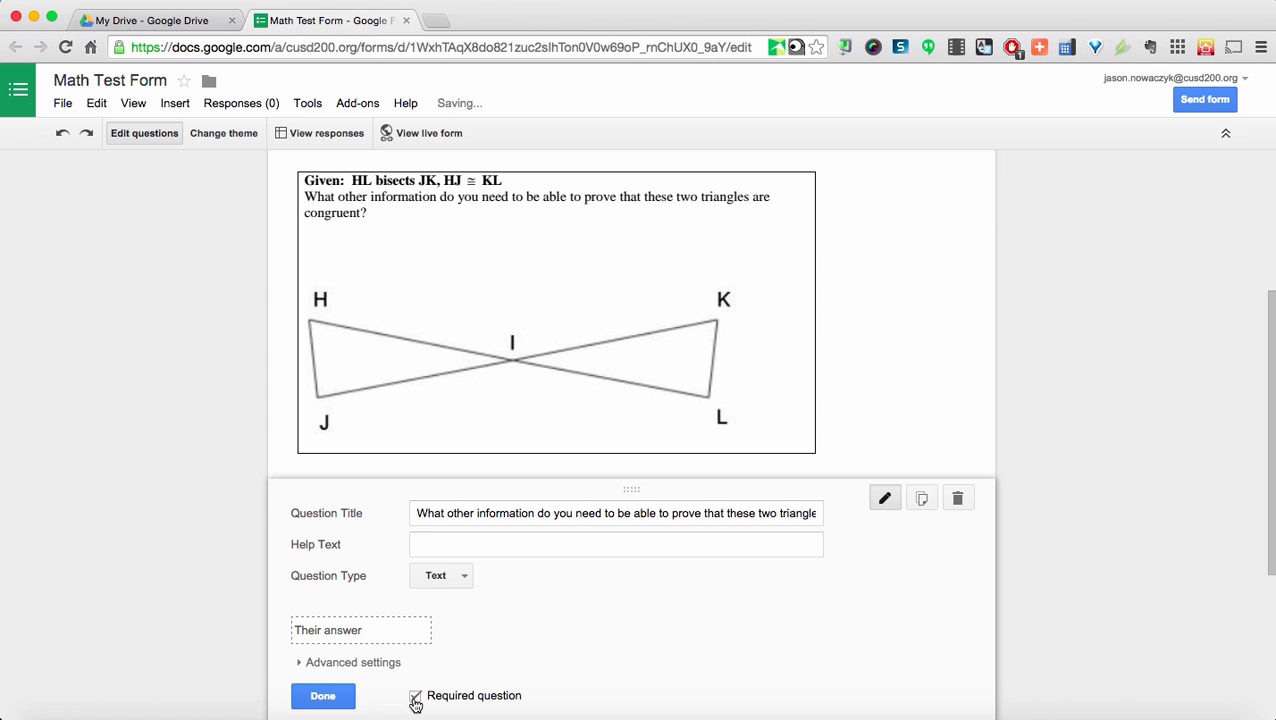
click(344, 697)
scroll(201, 560, up, 3)
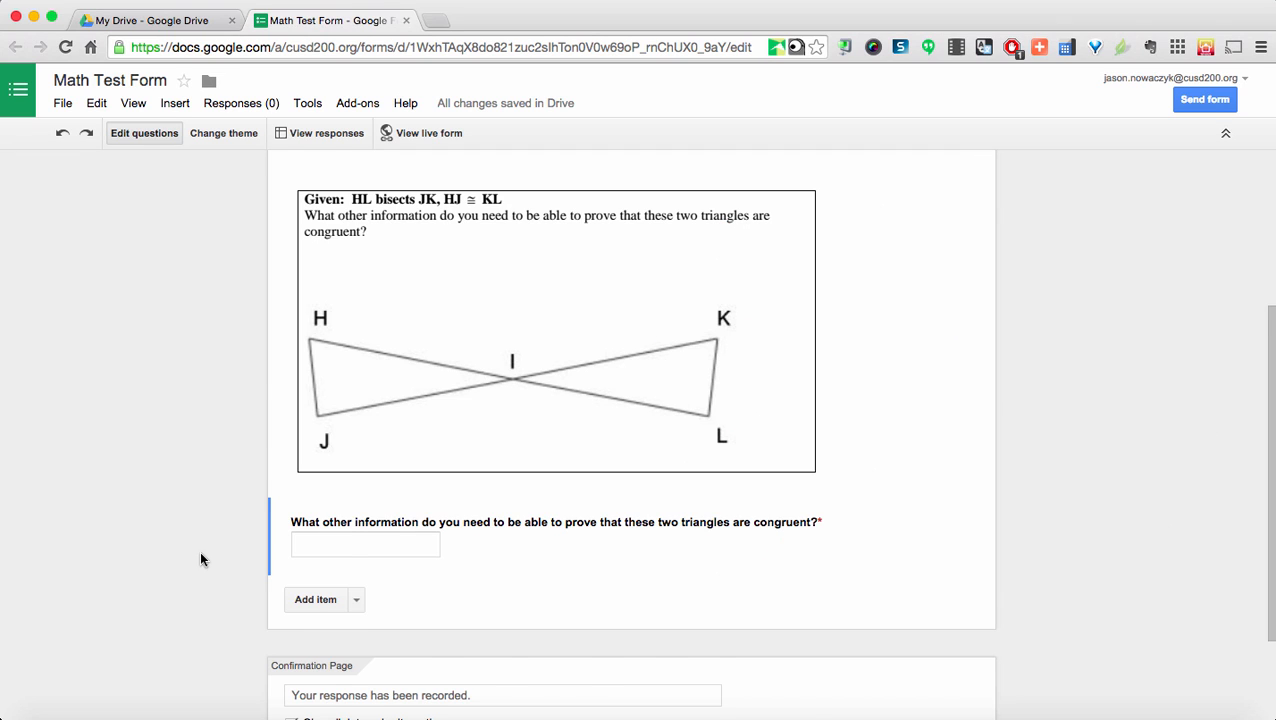
scroll(200, 560, up, 3)
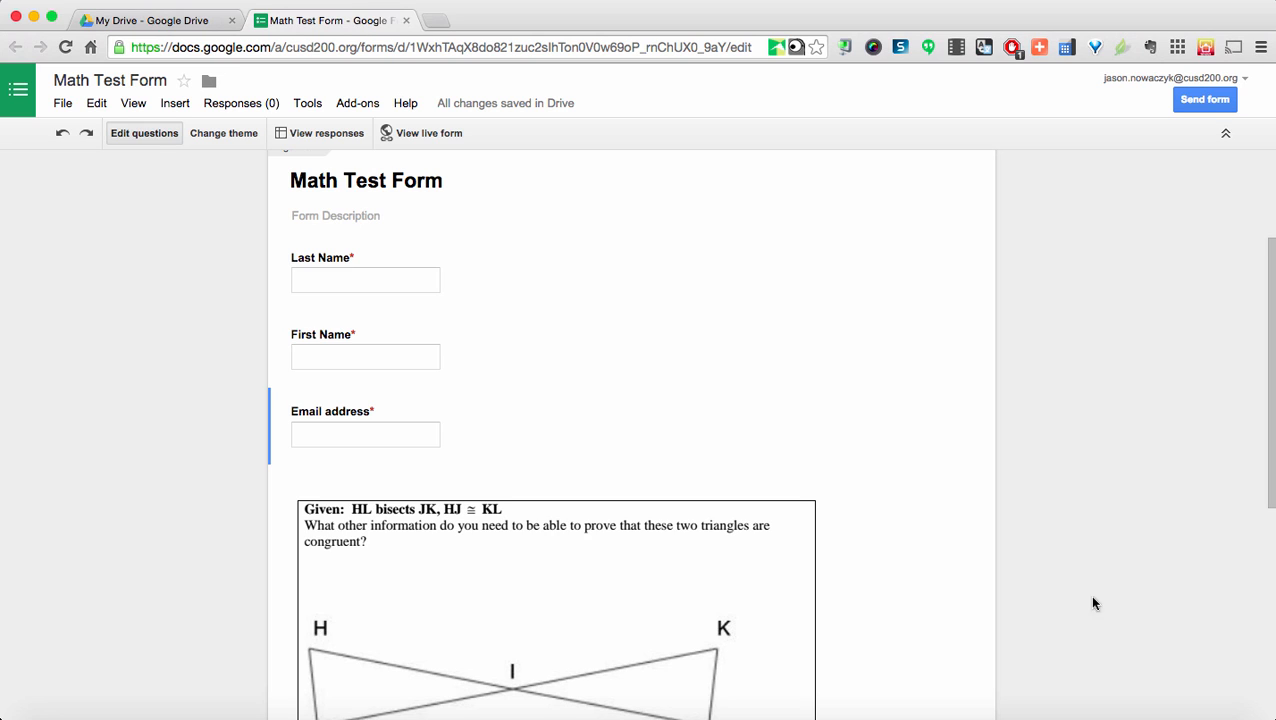
scroll(1108, 547, down, 5)
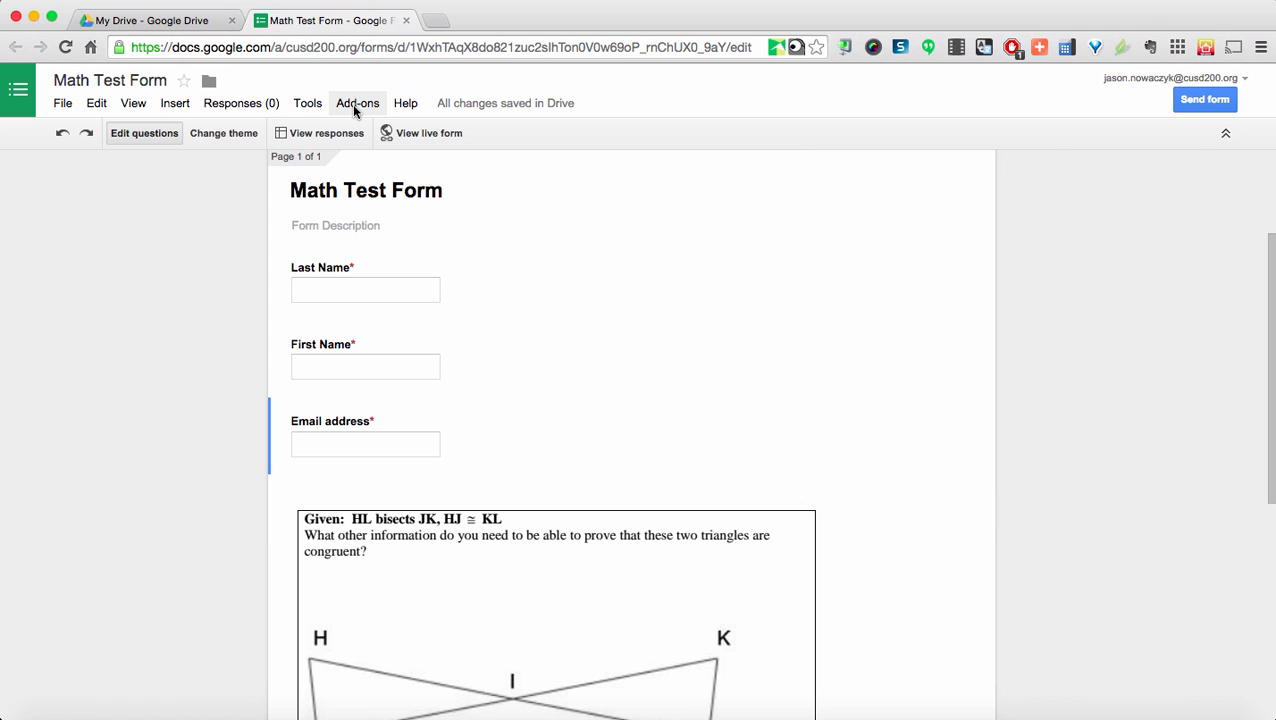
Open the math expression creator of the g(Math) for Forms add-on and look through its prebuilt symbols and expressions
click(352, 104)
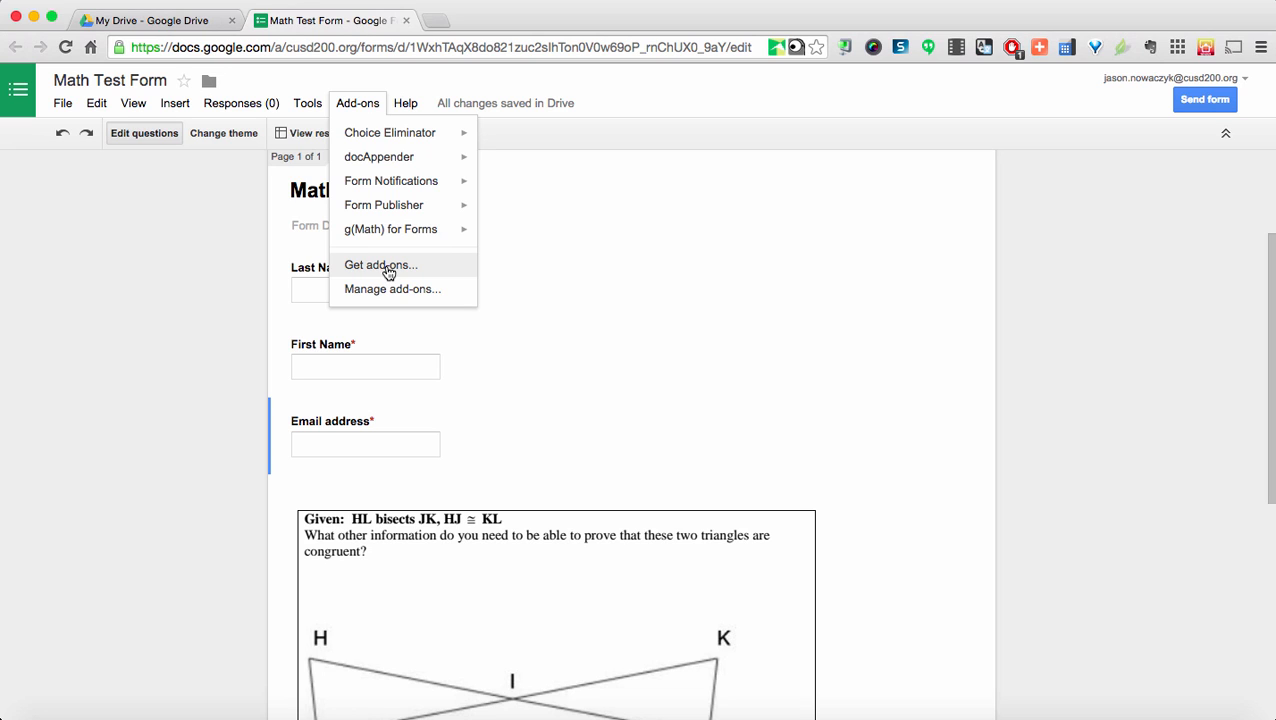
mouse_move(390, 232)
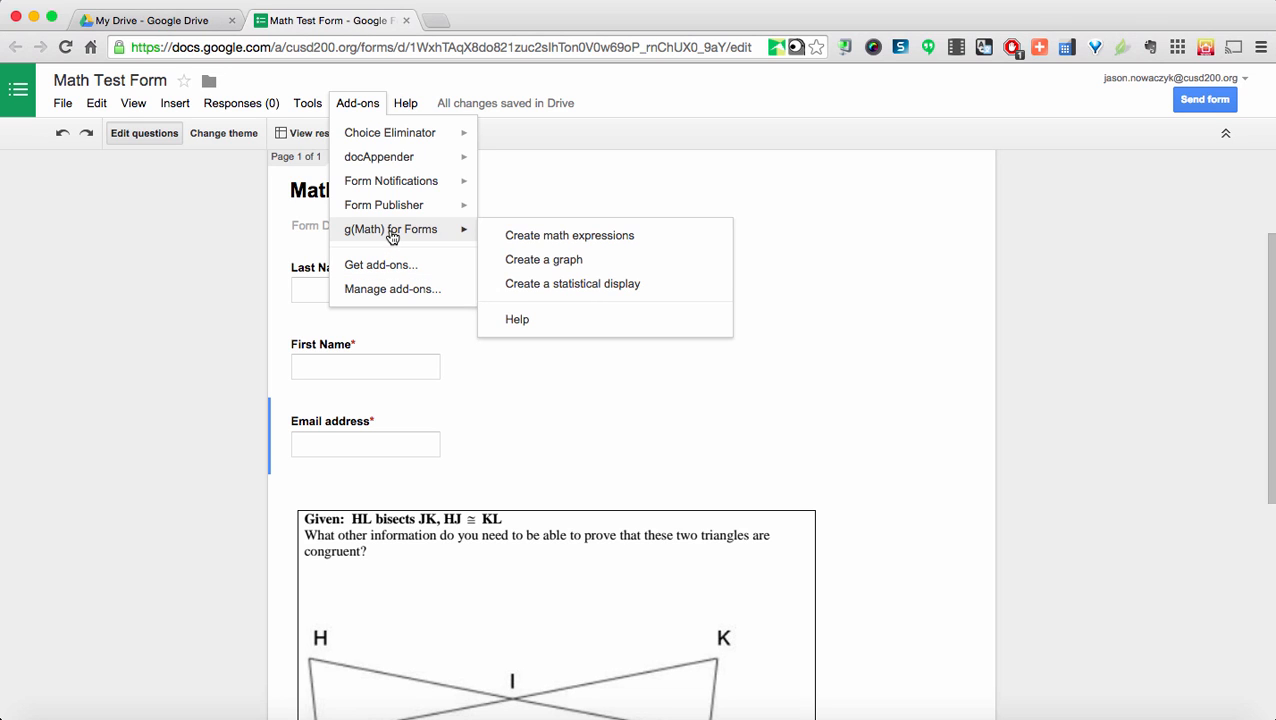
click(539, 247)
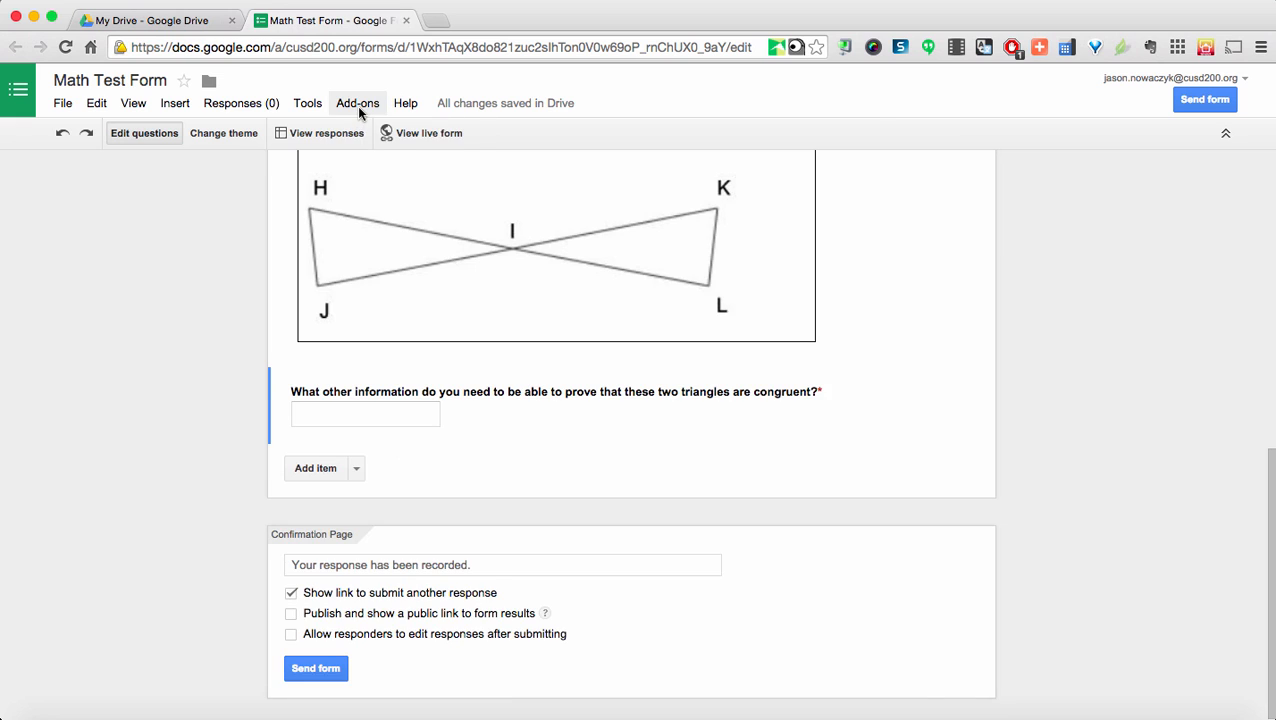
click(357, 104)
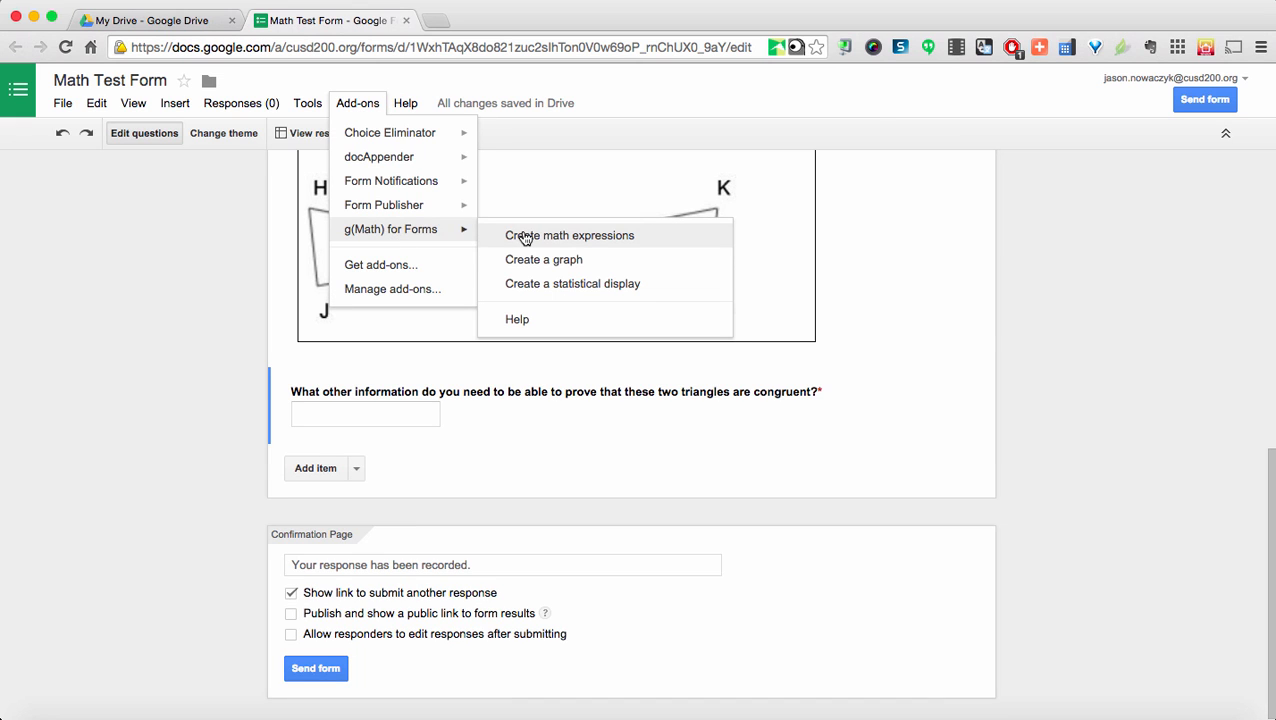
click(524, 236)
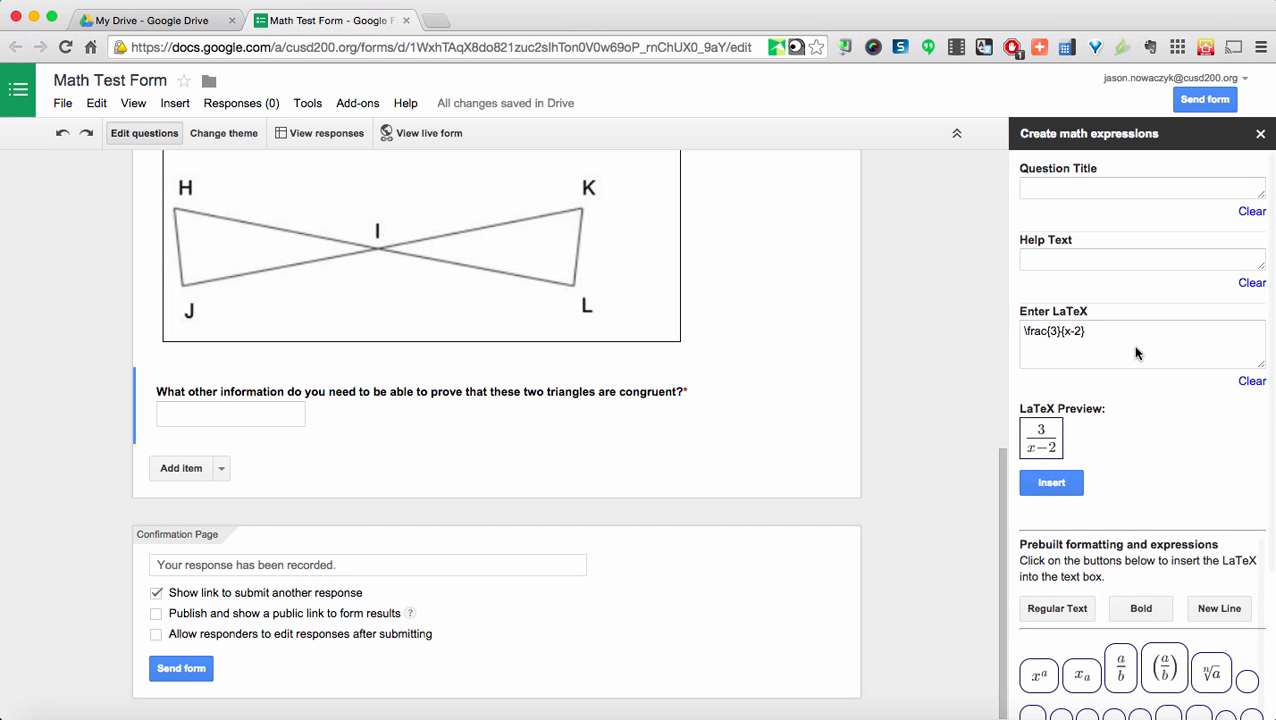
scroll(1136, 353, down, 1)
scroll(1136, 353, down, 5)
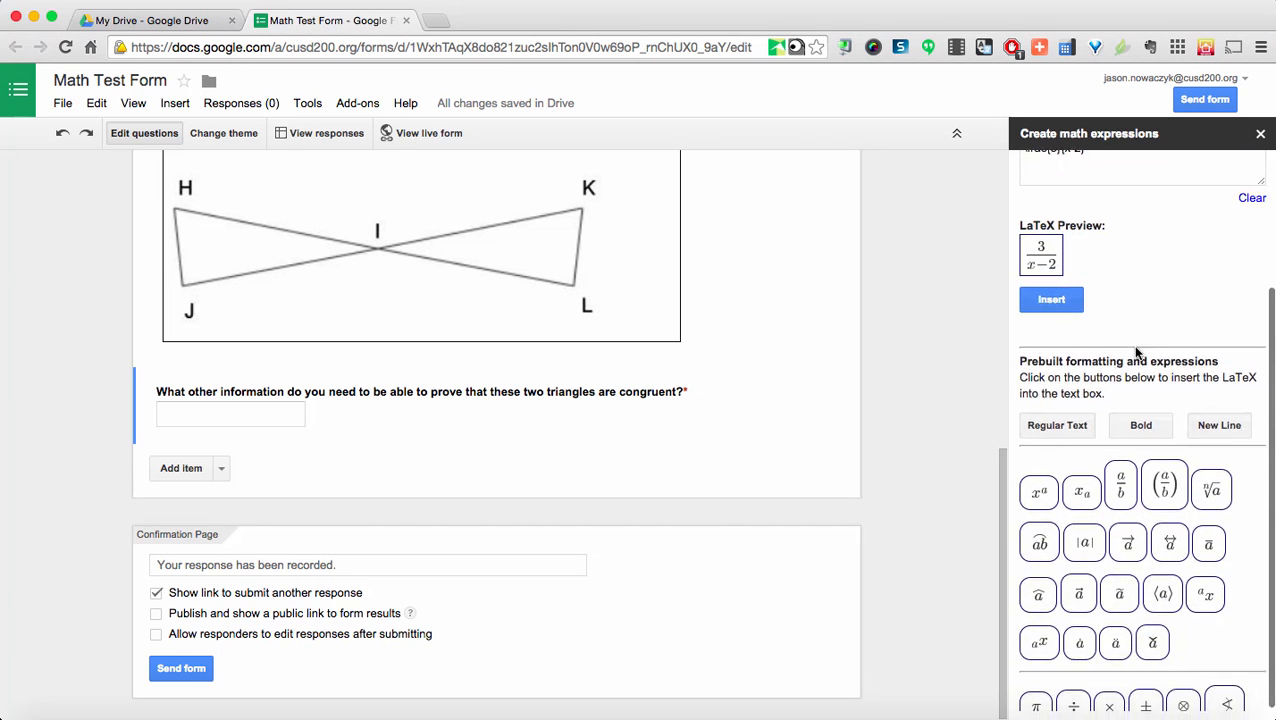
scroll(1136, 353, down, 3)
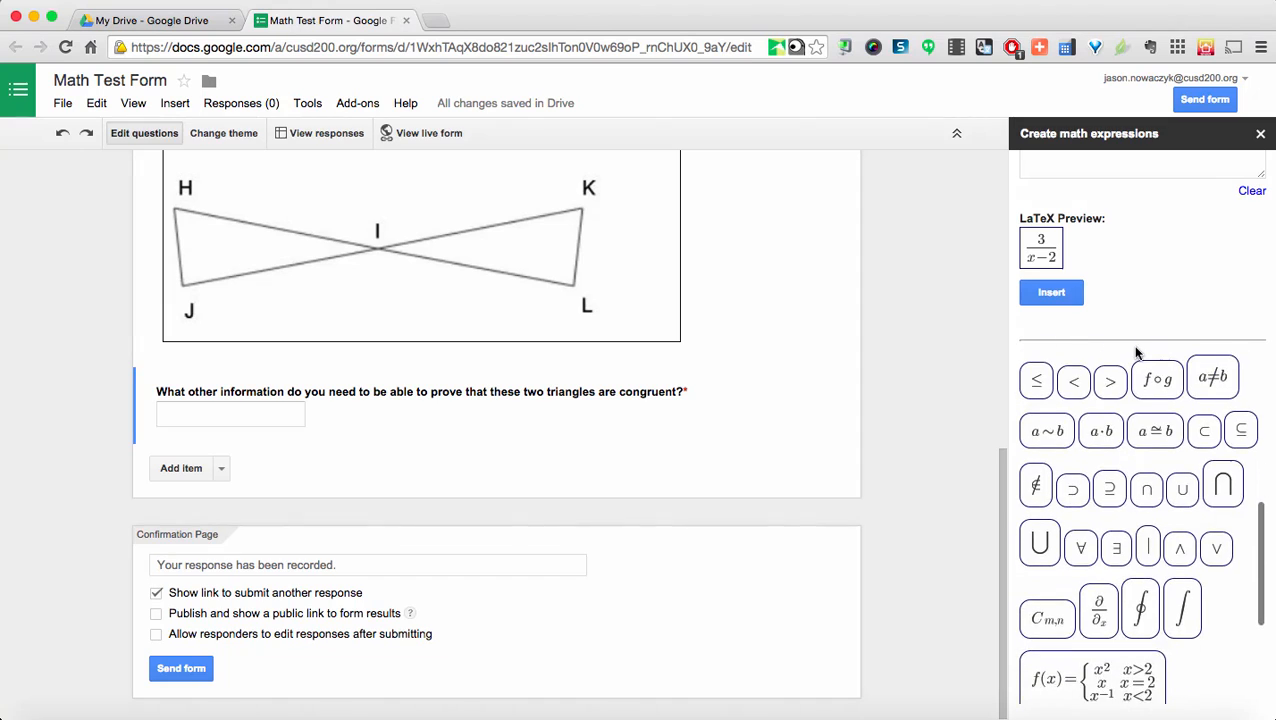
scroll(1136, 353, up, 10)
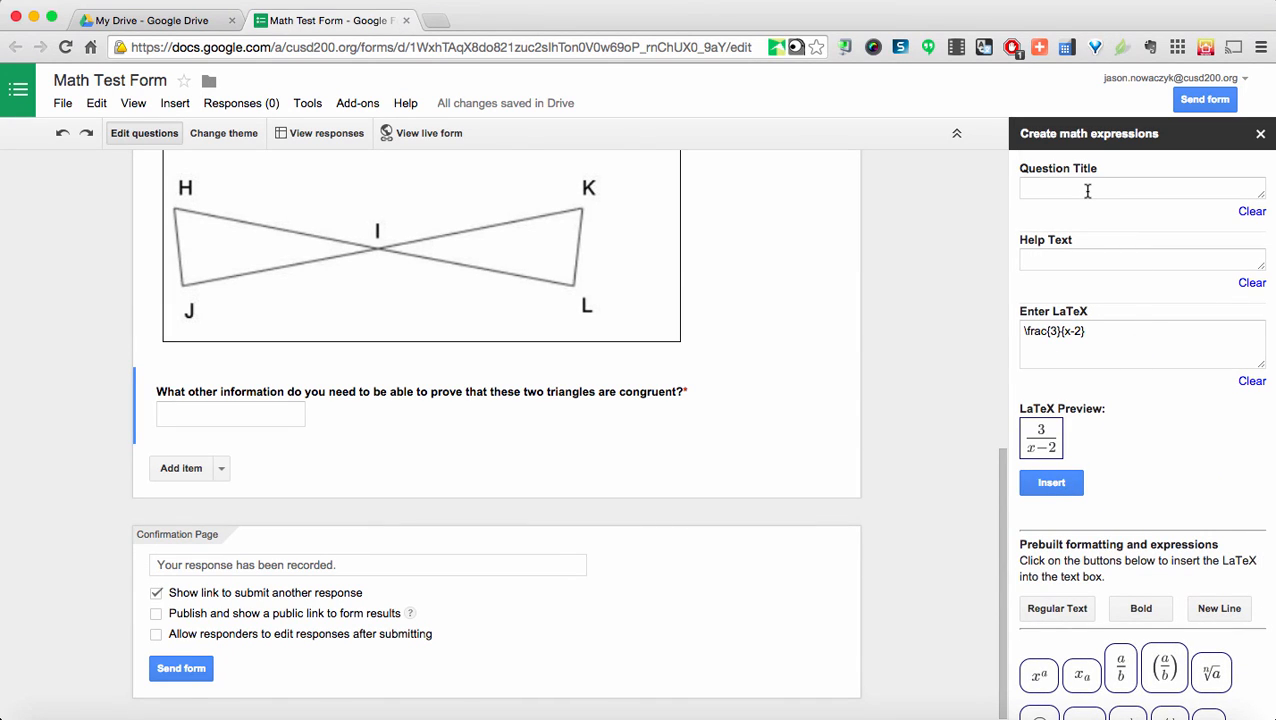
Set the math expression's question title to "Which of the following is the quadratic formula?"
click(1087, 191)
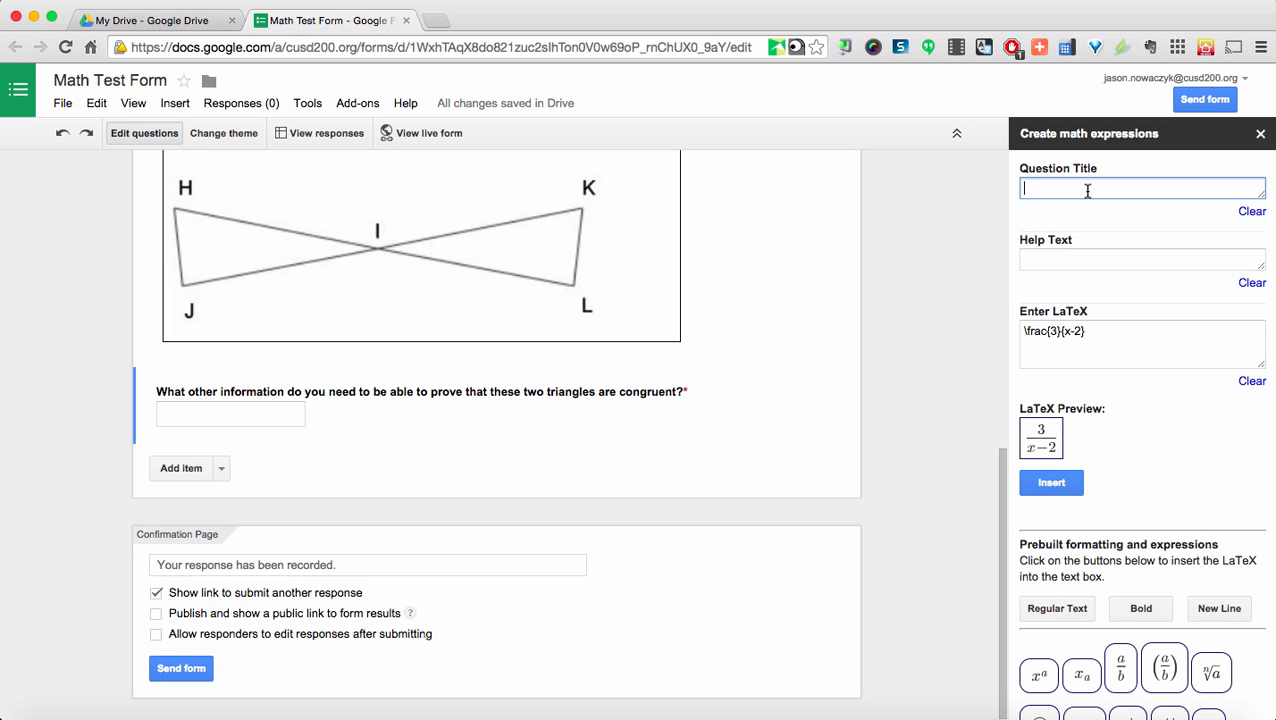
text(Which of the following is the quad)
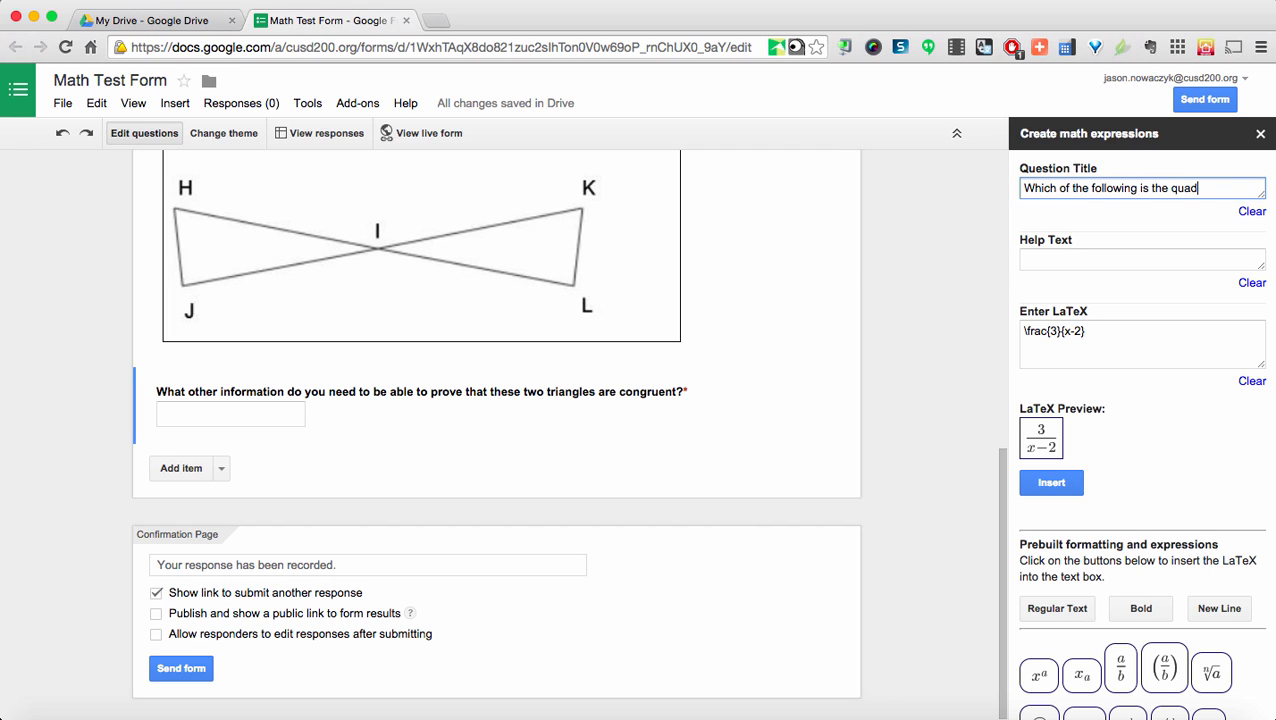
text(ratic formula?)
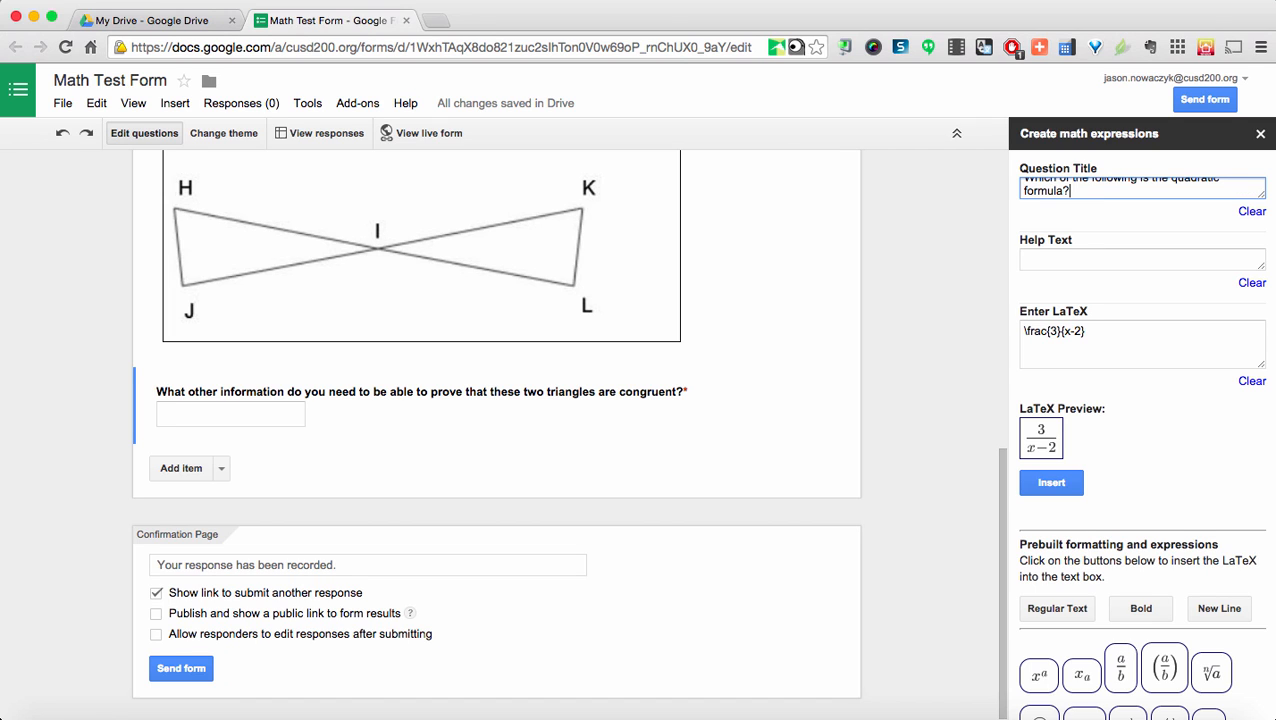
Replace the sample LaTeX fraction with the prebuilt quadratic formula expression
drag(1094, 330, 1012, 332)
key(BackSpace)
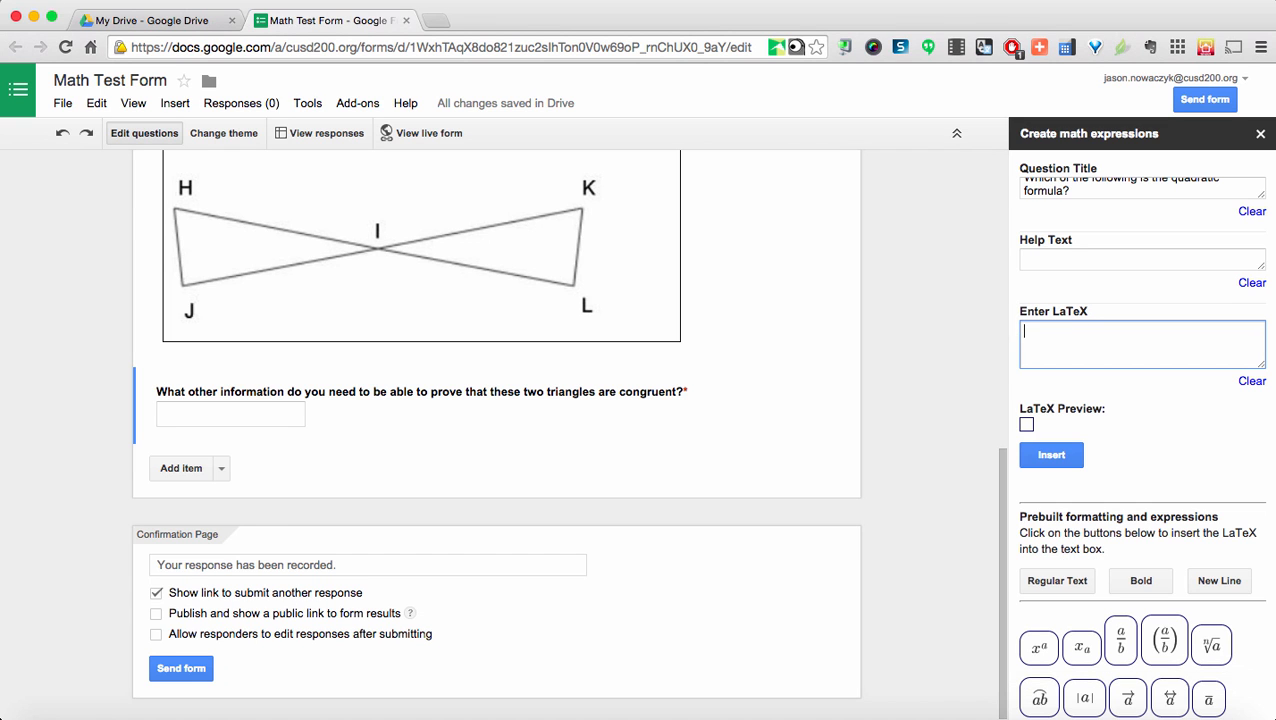
scroll(1133, 418, down, 2)
scroll(1135, 422, down, 5)
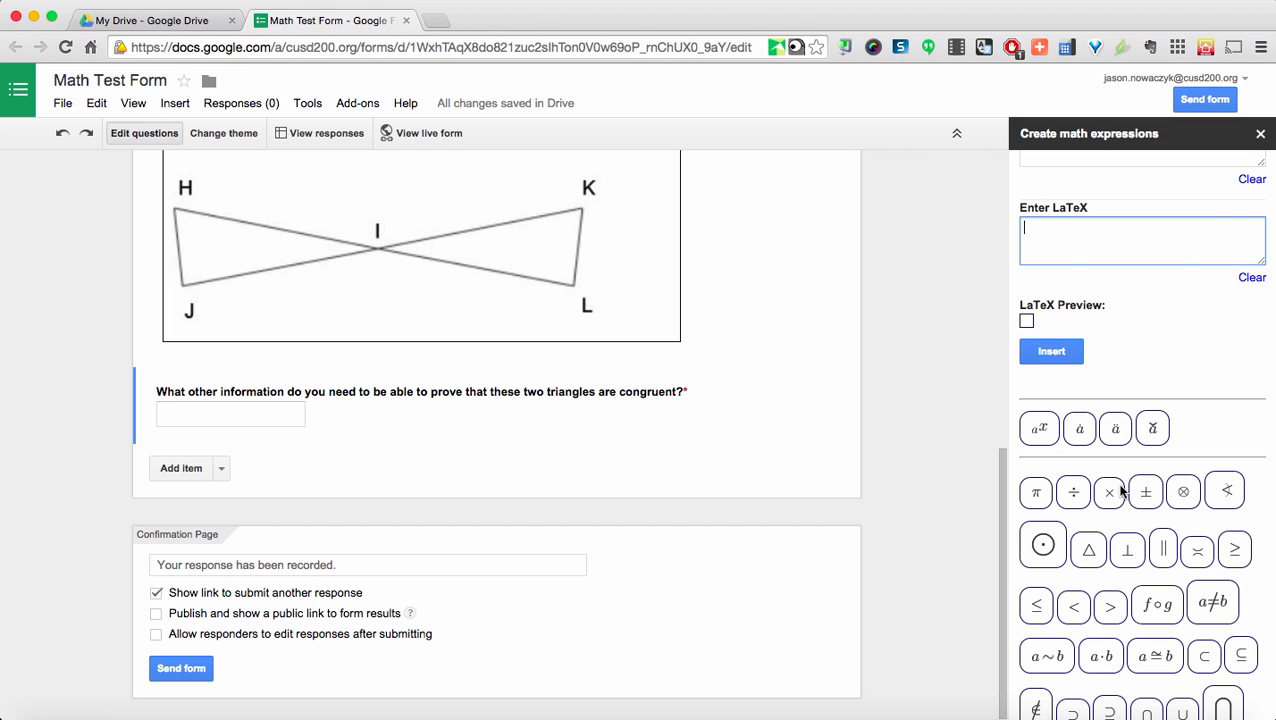
scroll(1120, 490, down, 3)
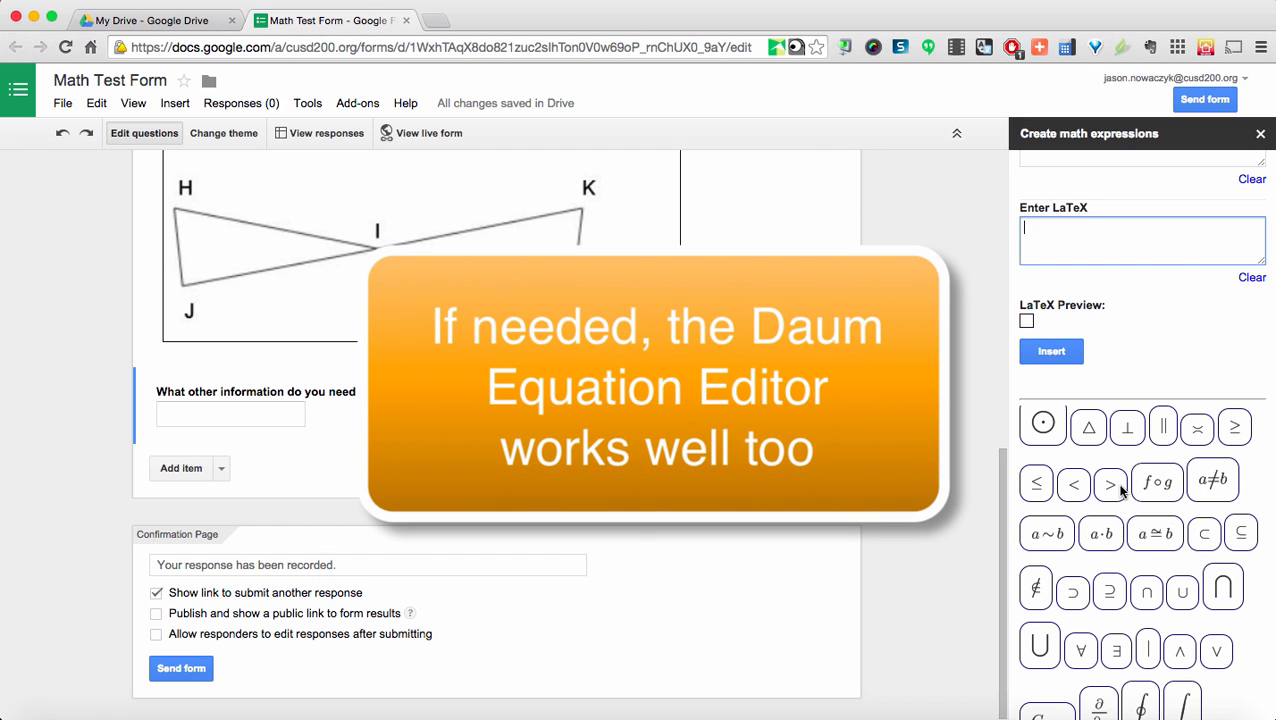
scroll(1121, 488, down, 10)
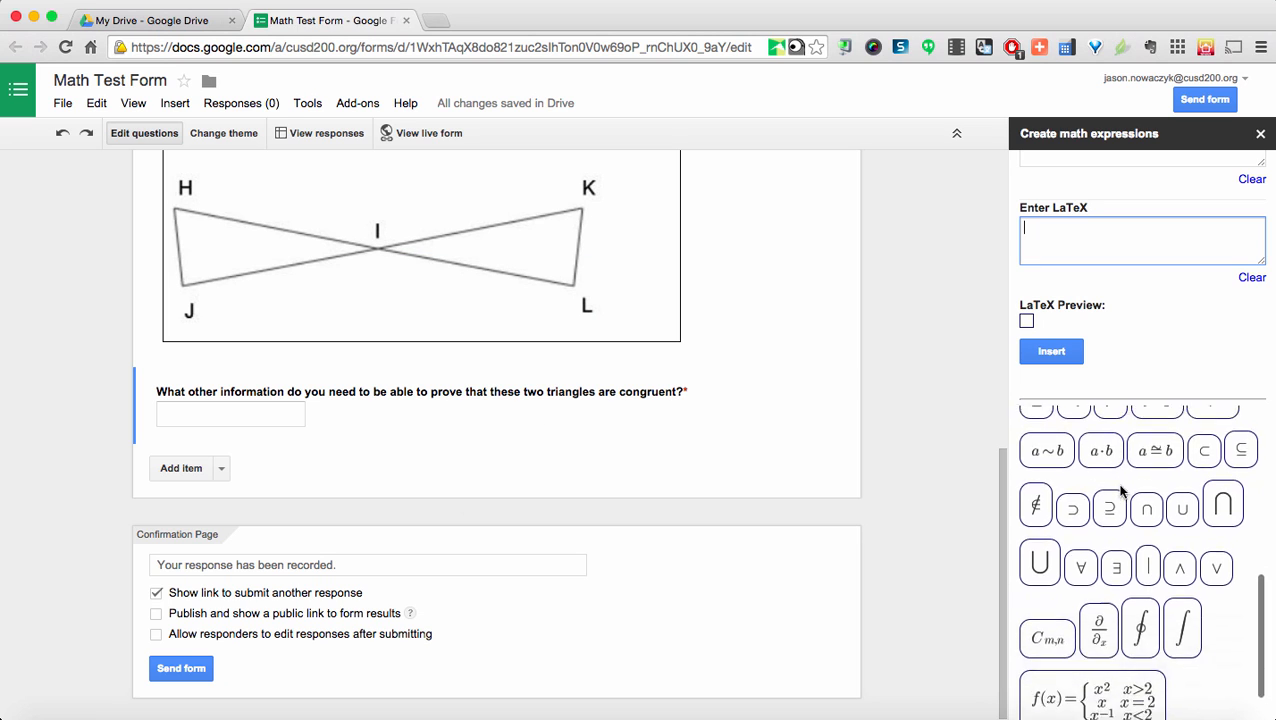
scroll(1121, 488, down, 1)
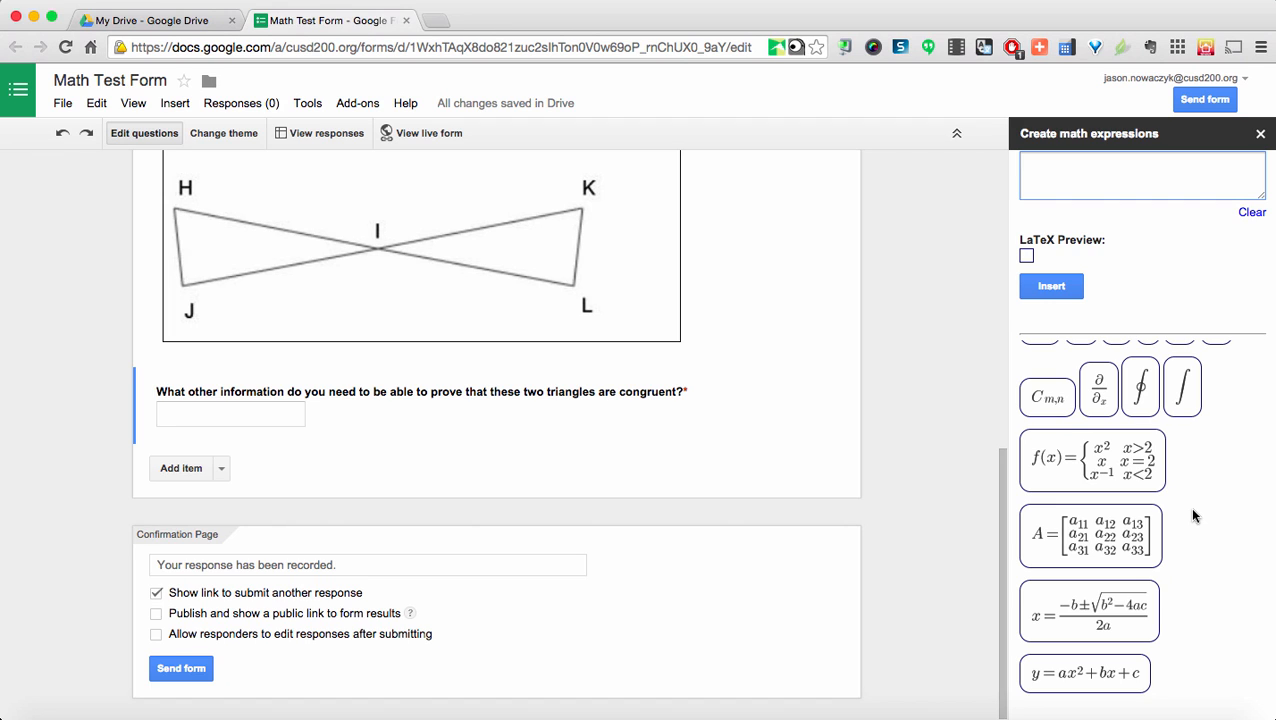
click(1075, 615)
scroll(1190, 415, up, 5)
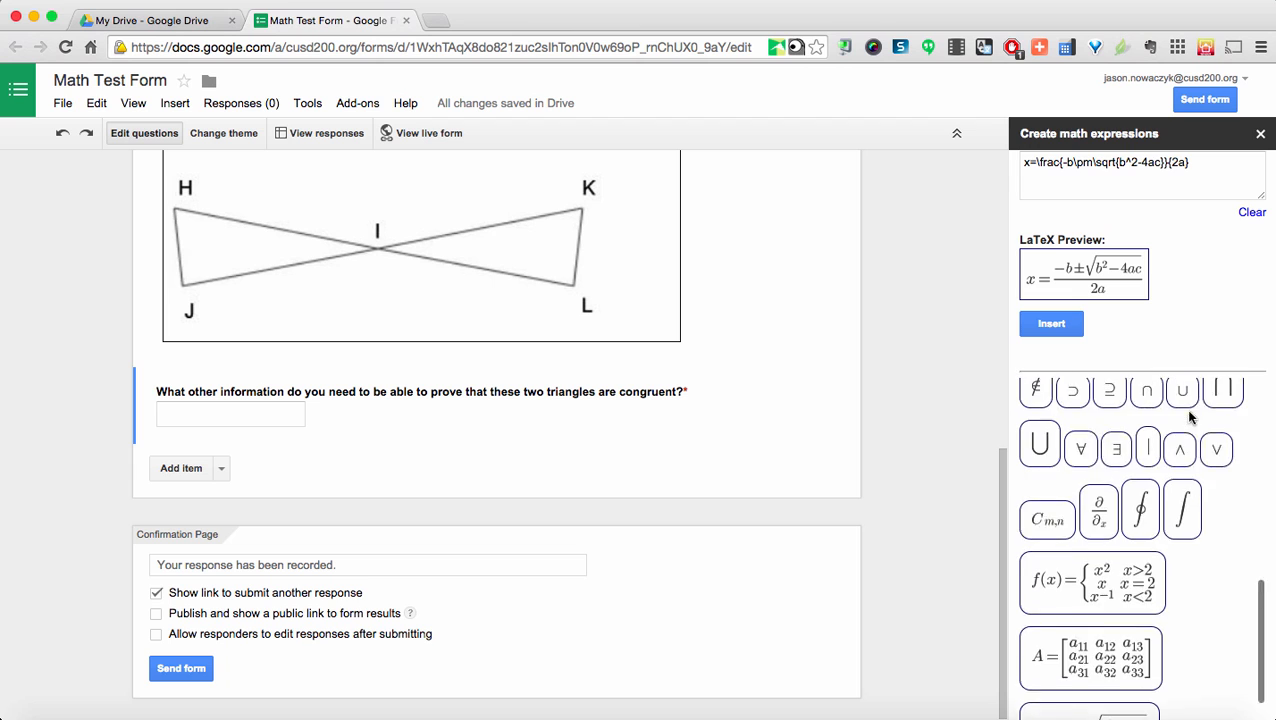
scroll(1190, 415, up, 4)
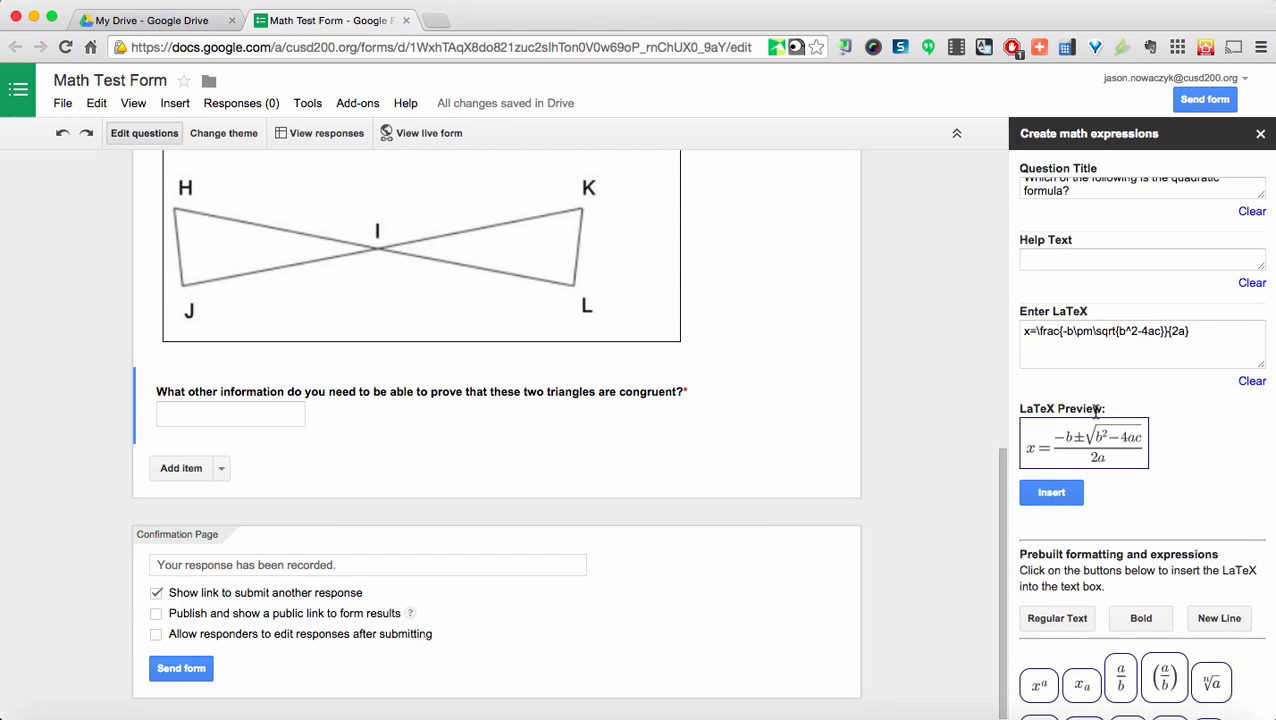
Label the quadratic formula in the LaTeX expression as choice "A."
click(1024, 336)
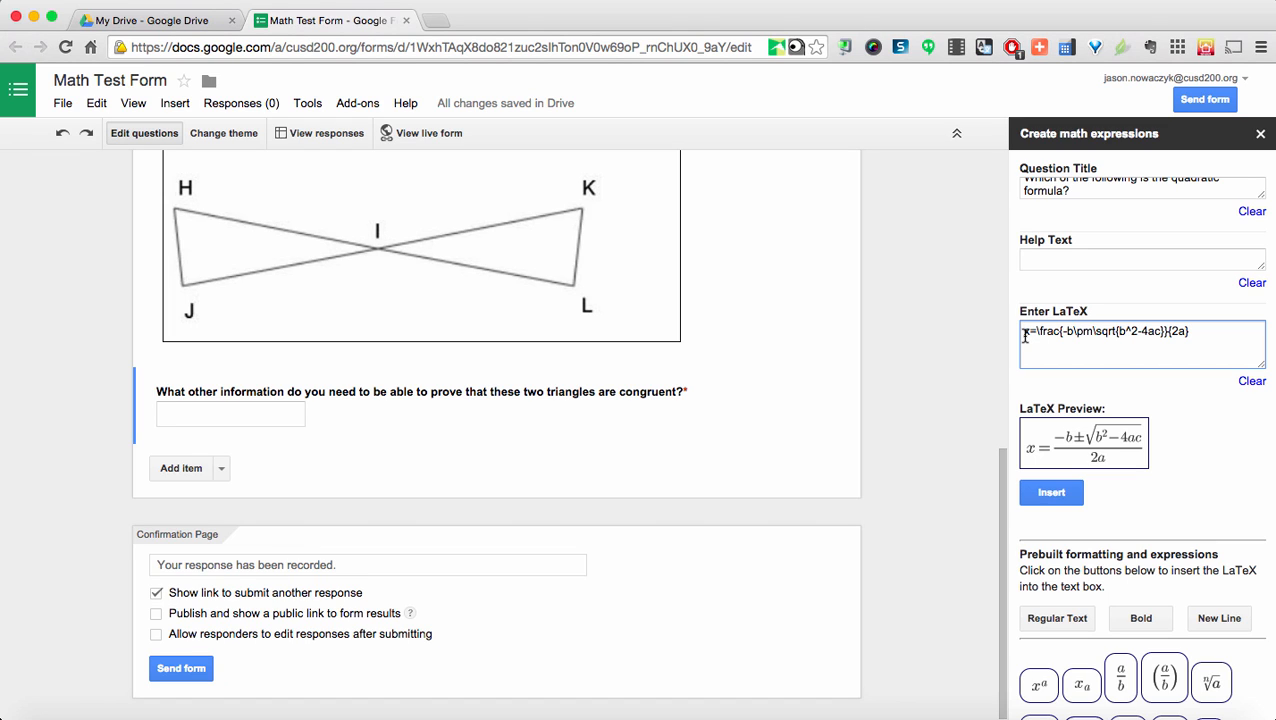
text(A)
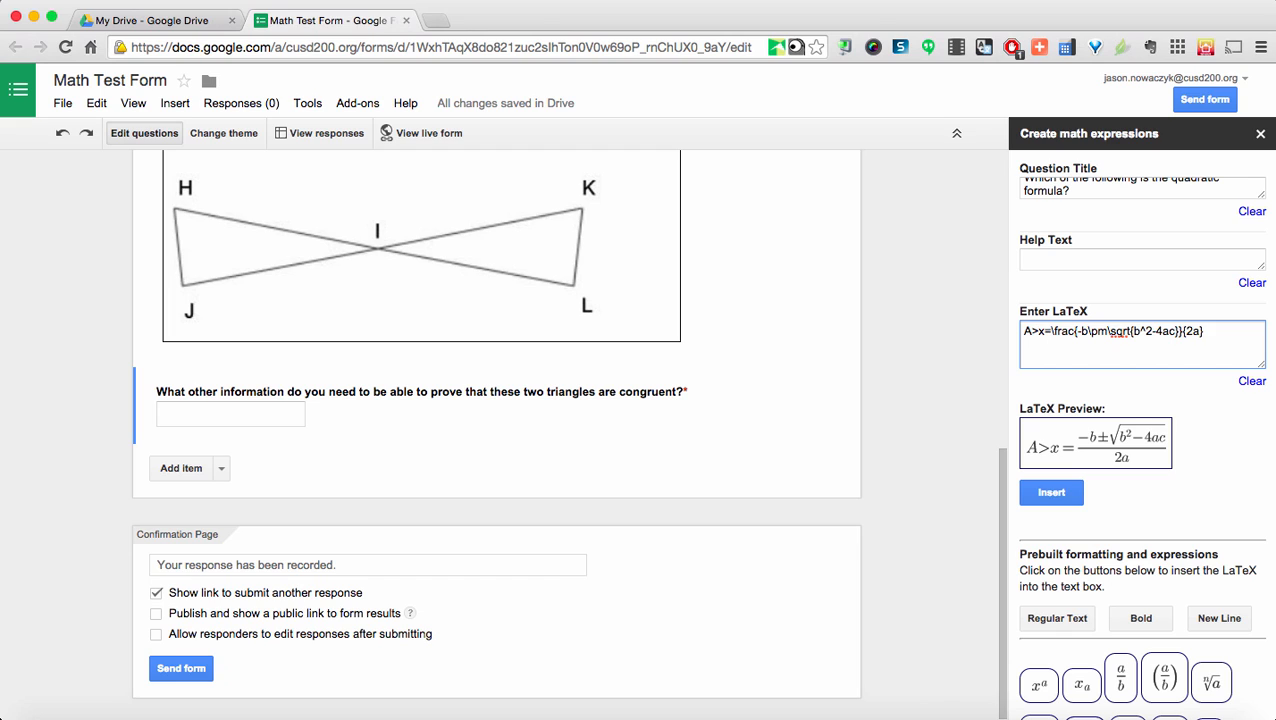
text(.)
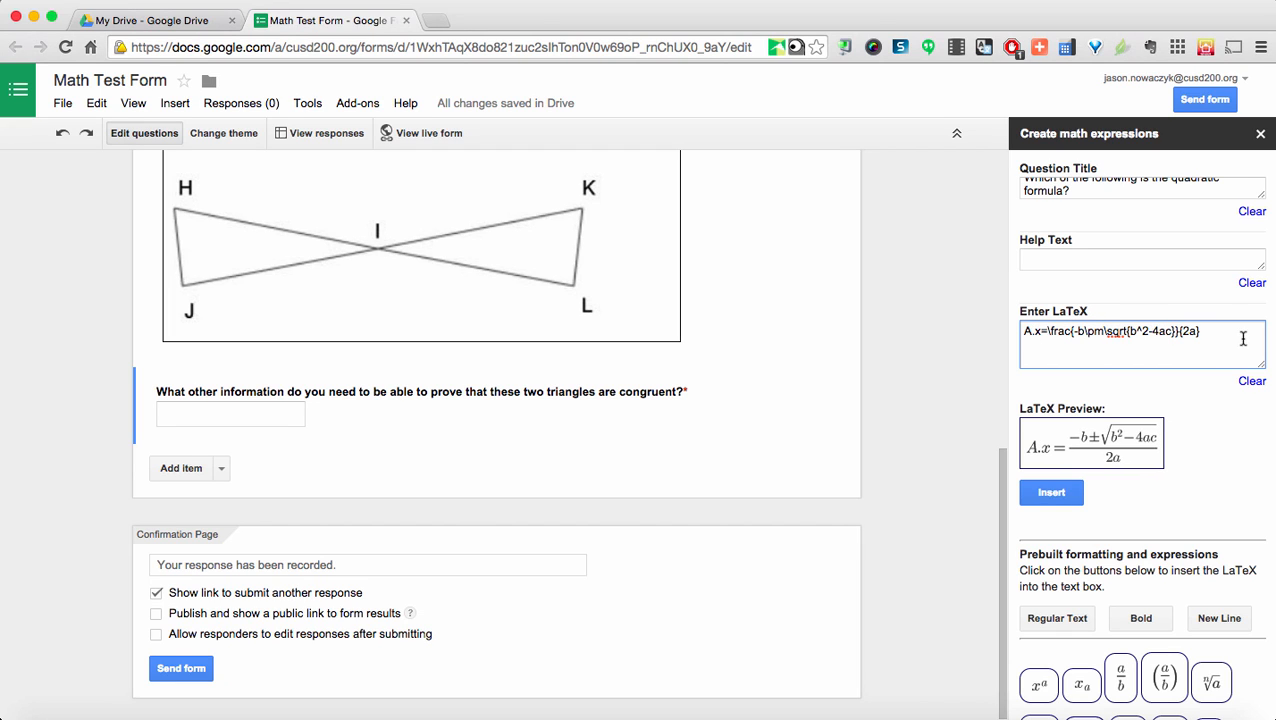
Add a new line to the LaTeX labelled "B." followed by the prebuilt quadratic formula expression
click(1208, 621)
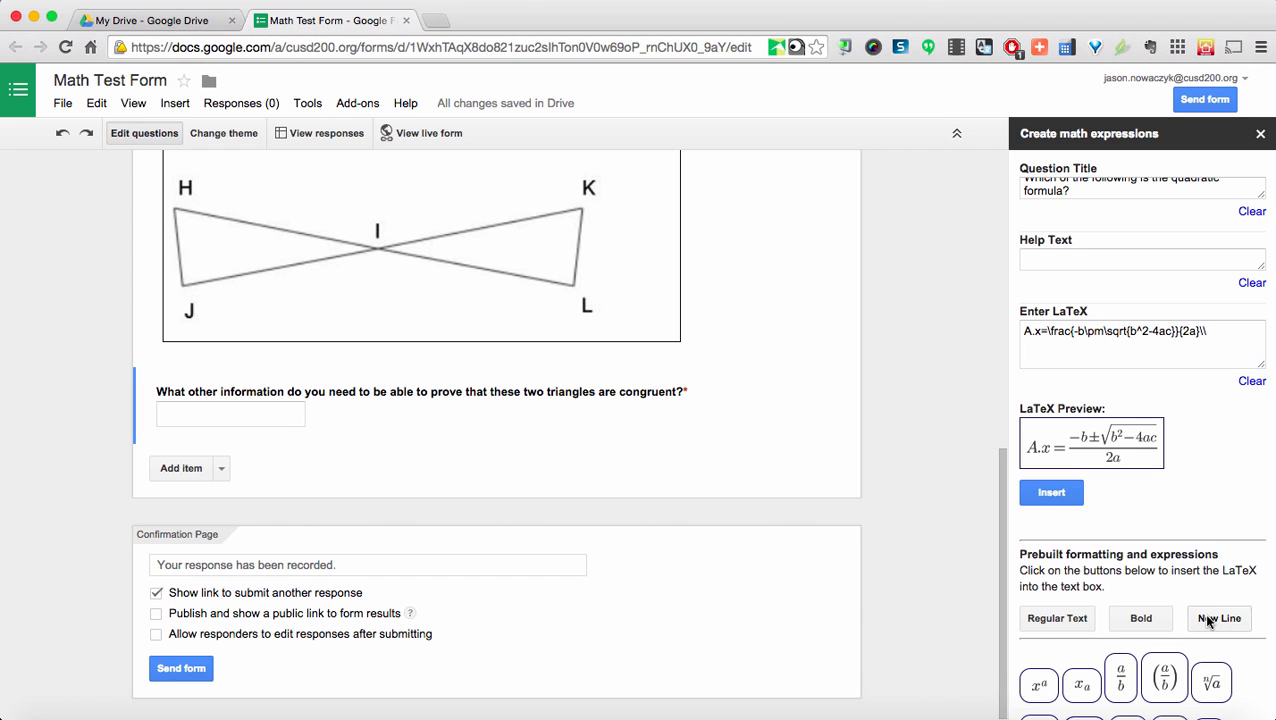
click(1221, 333)
text(B>)
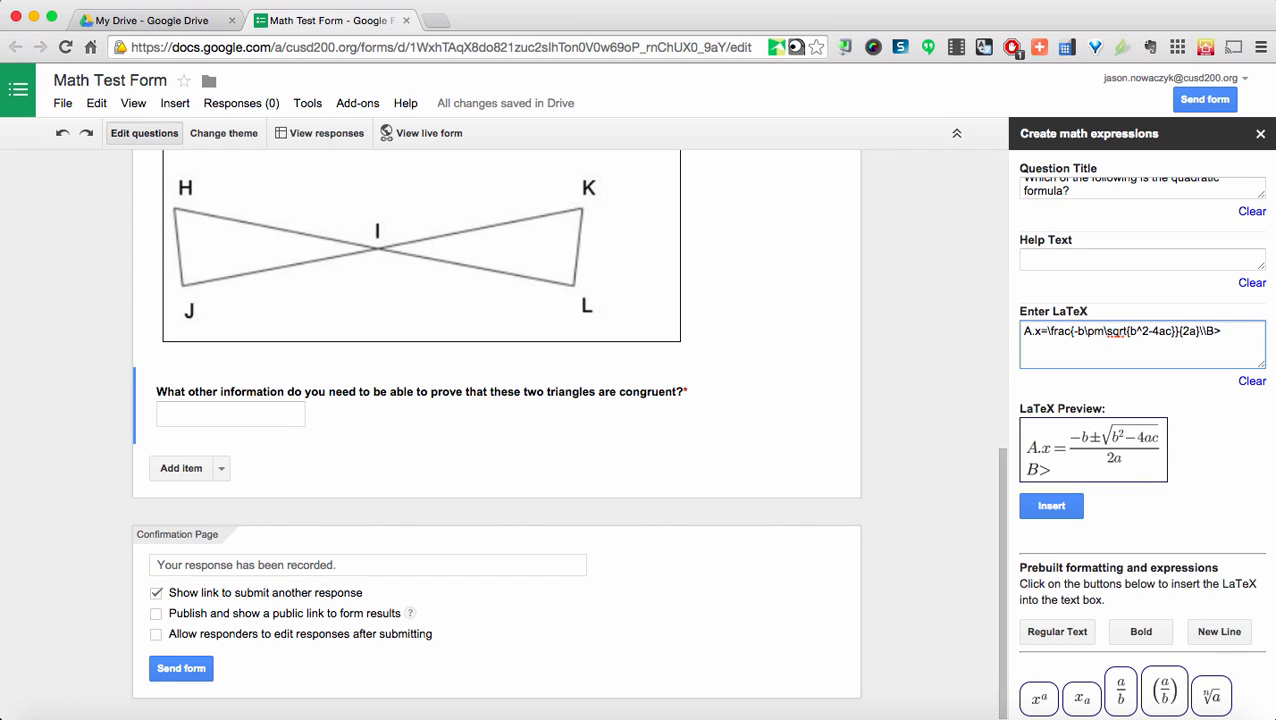
key(BackSpace)
text(.)
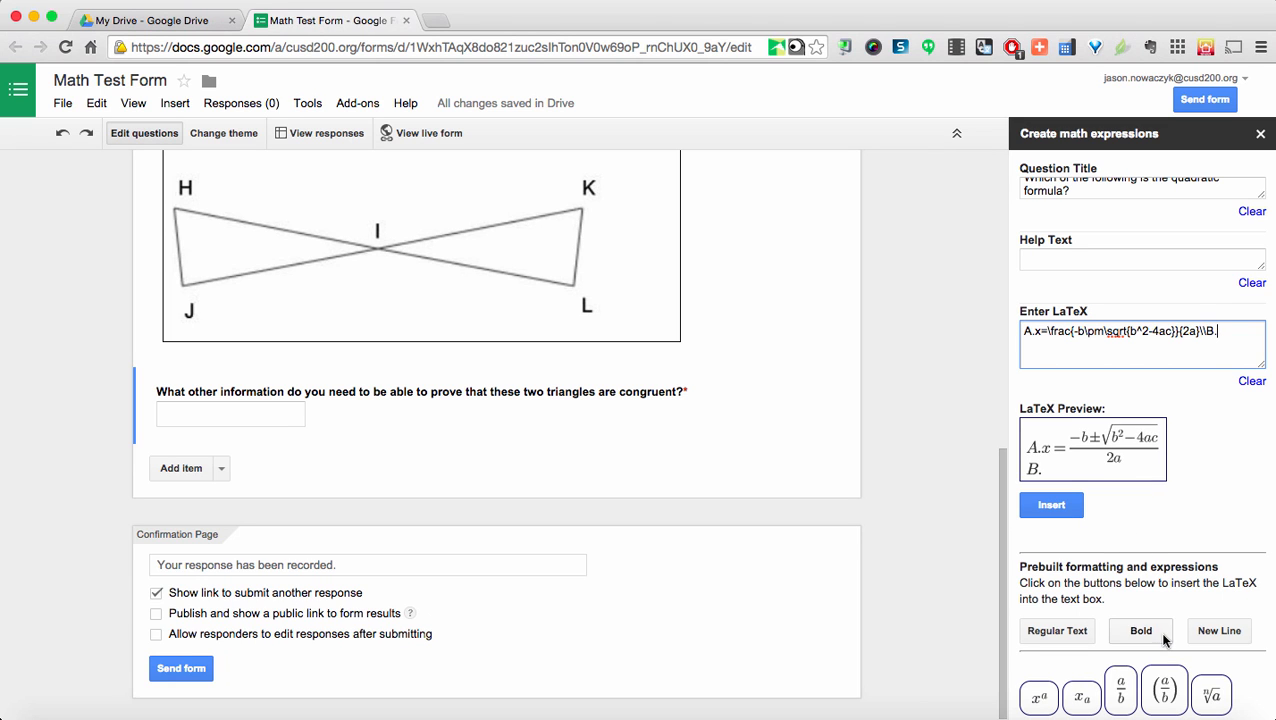
scroll(1163, 640, down, 10)
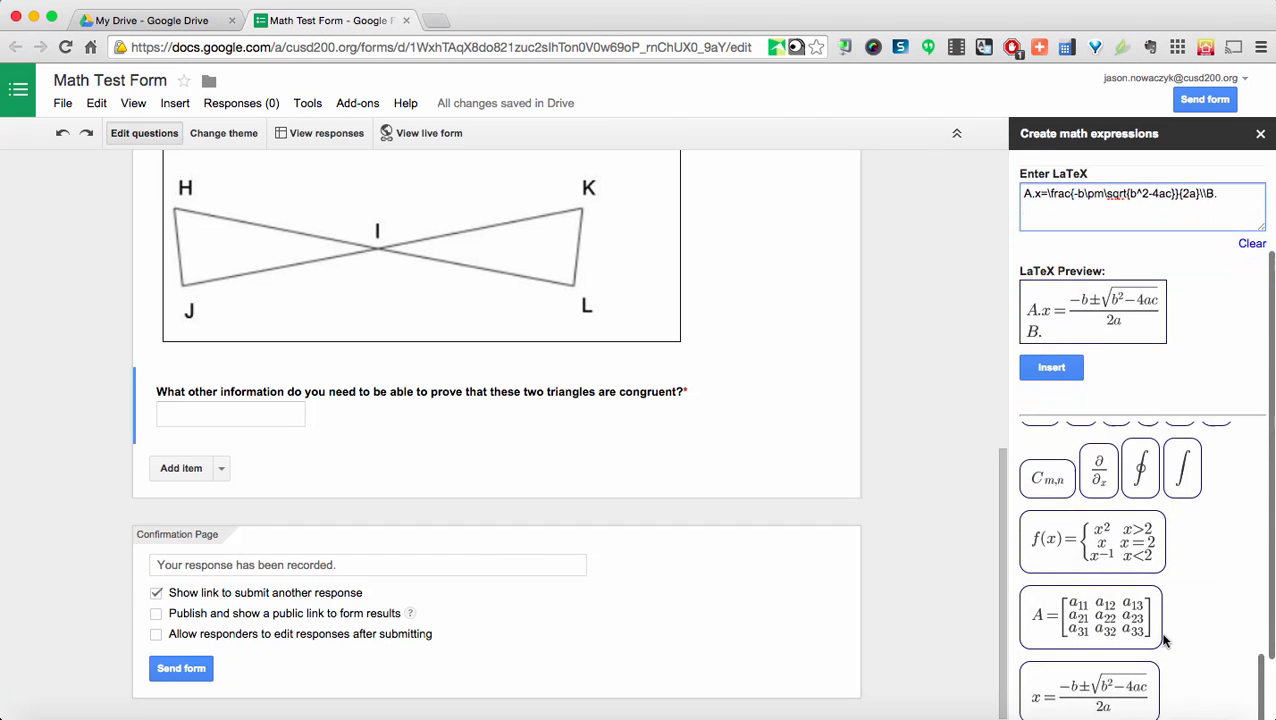
click(1122, 684)
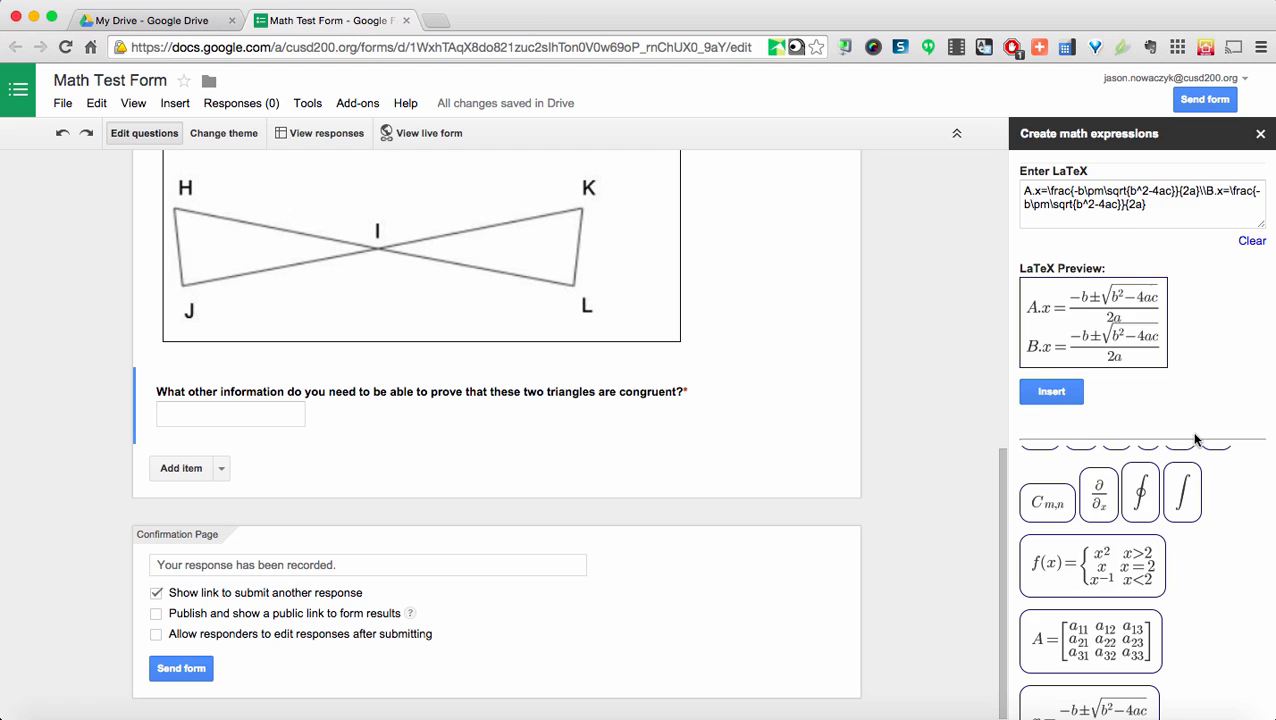
Alter choice B's formula to have b^2+2ac under the square root and 4a as the denominator
scroll(1195, 440, up, 3)
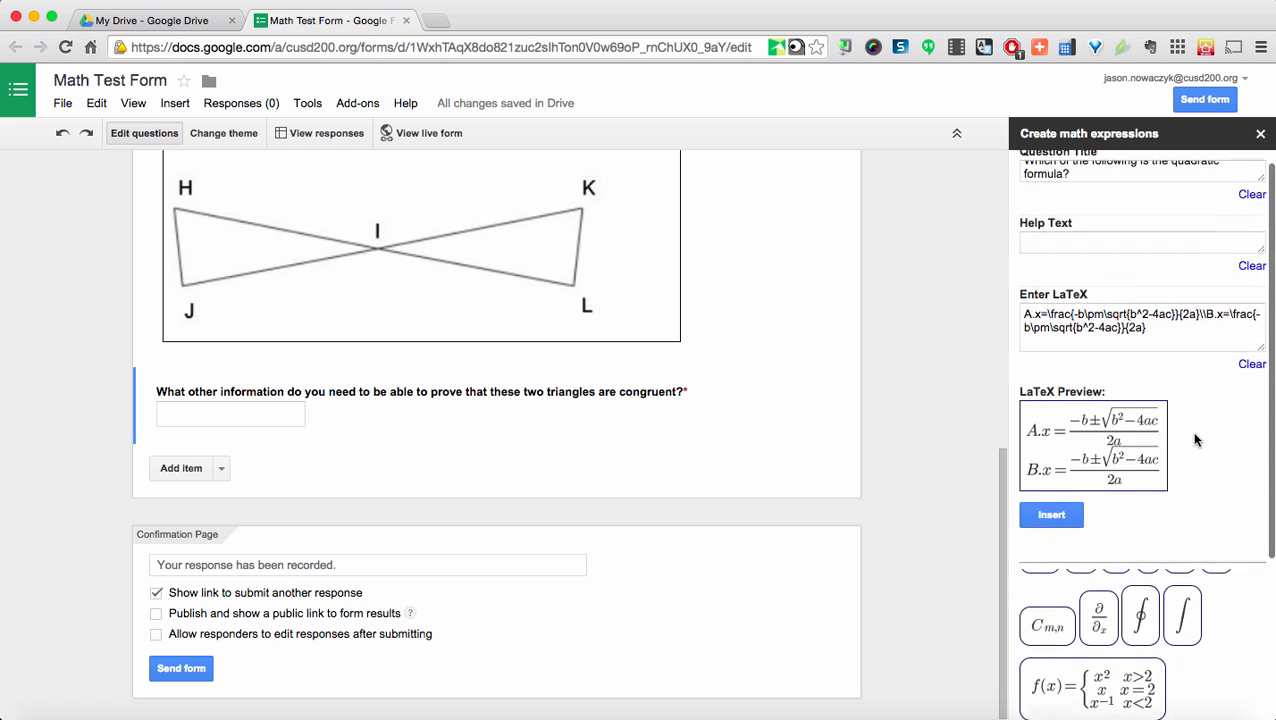
click(1105, 344)
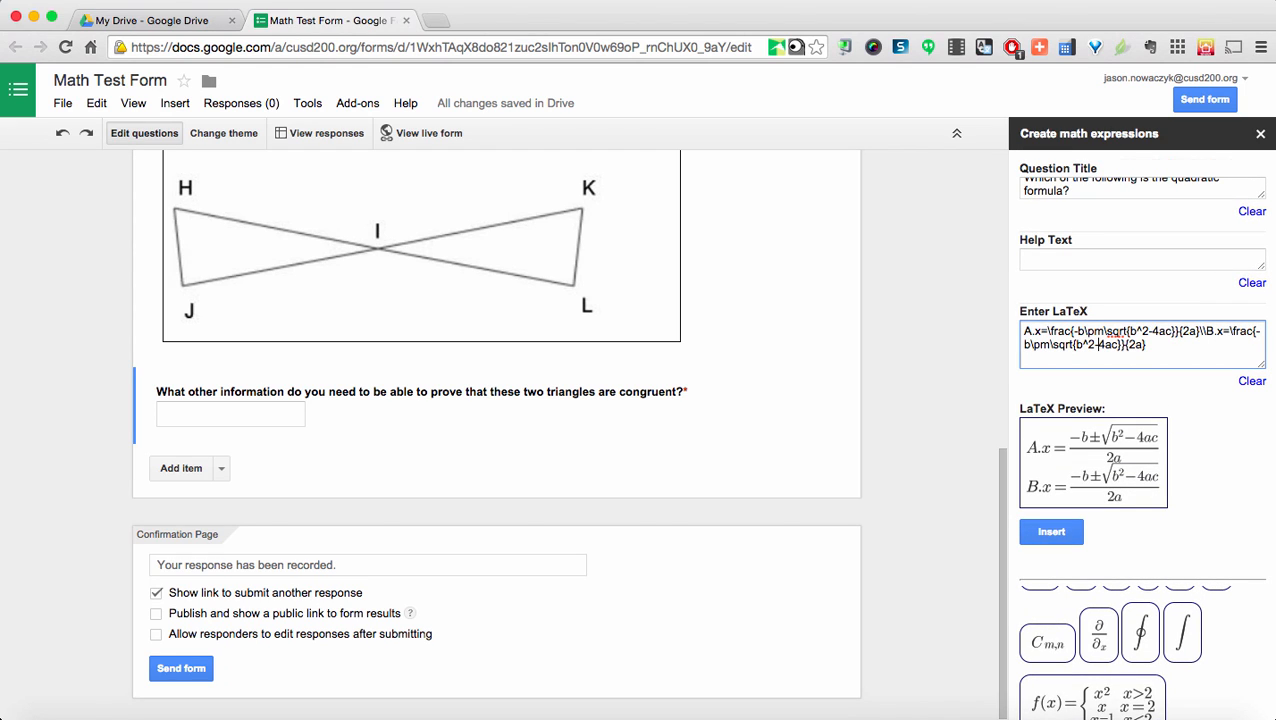
key(Left)
key(BackSpace)
text(+)
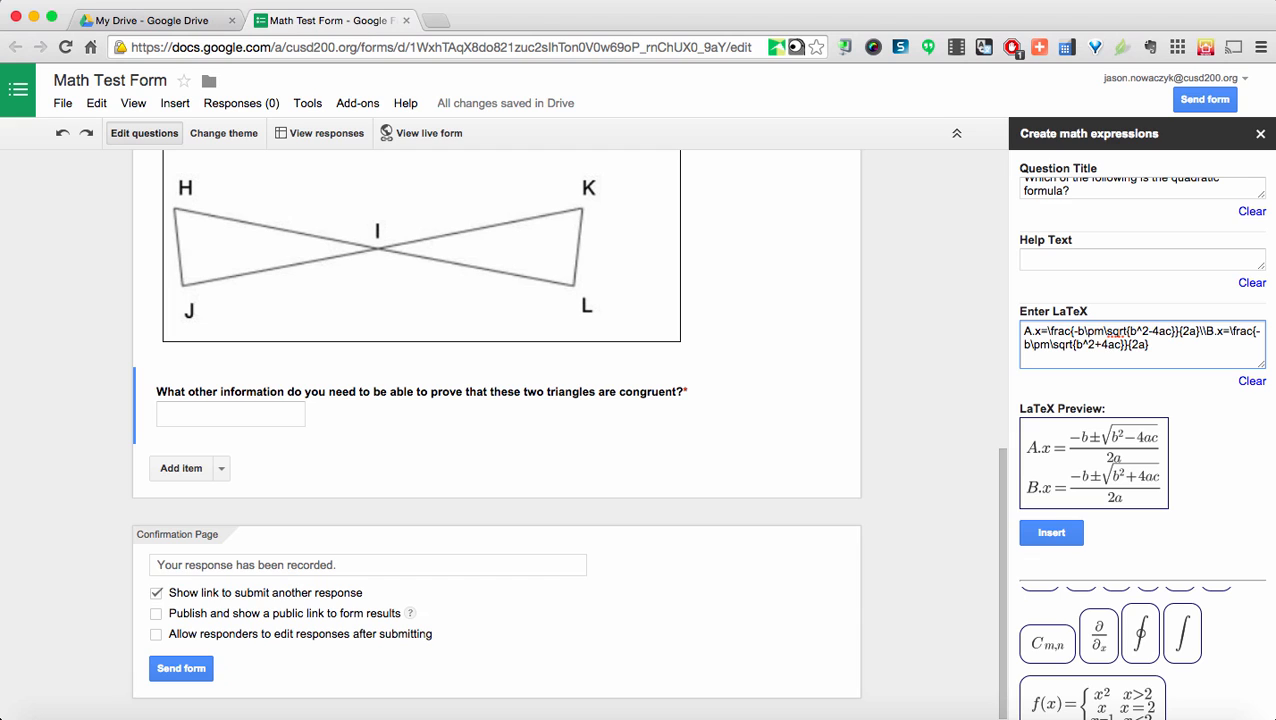
key(BackSpace)
text(2)
key(Right)
key(Right)
key(Right)
key(Right)
key(Right)
key(Right)
key(BackSpace)
text(4)
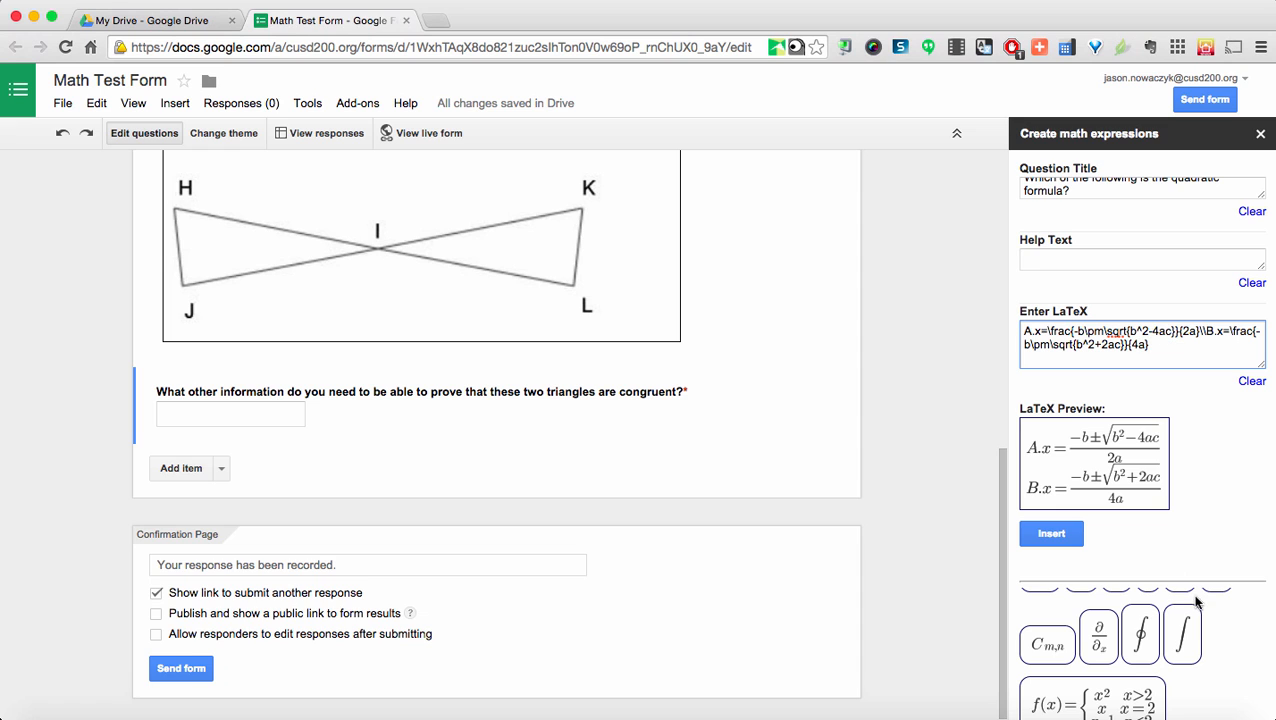
Add a new line with the regular text "C. none of the above" and insert the finished expression into the form
scroll(1210, 678, down, 5)
scroll(1210, 683, up, 5)
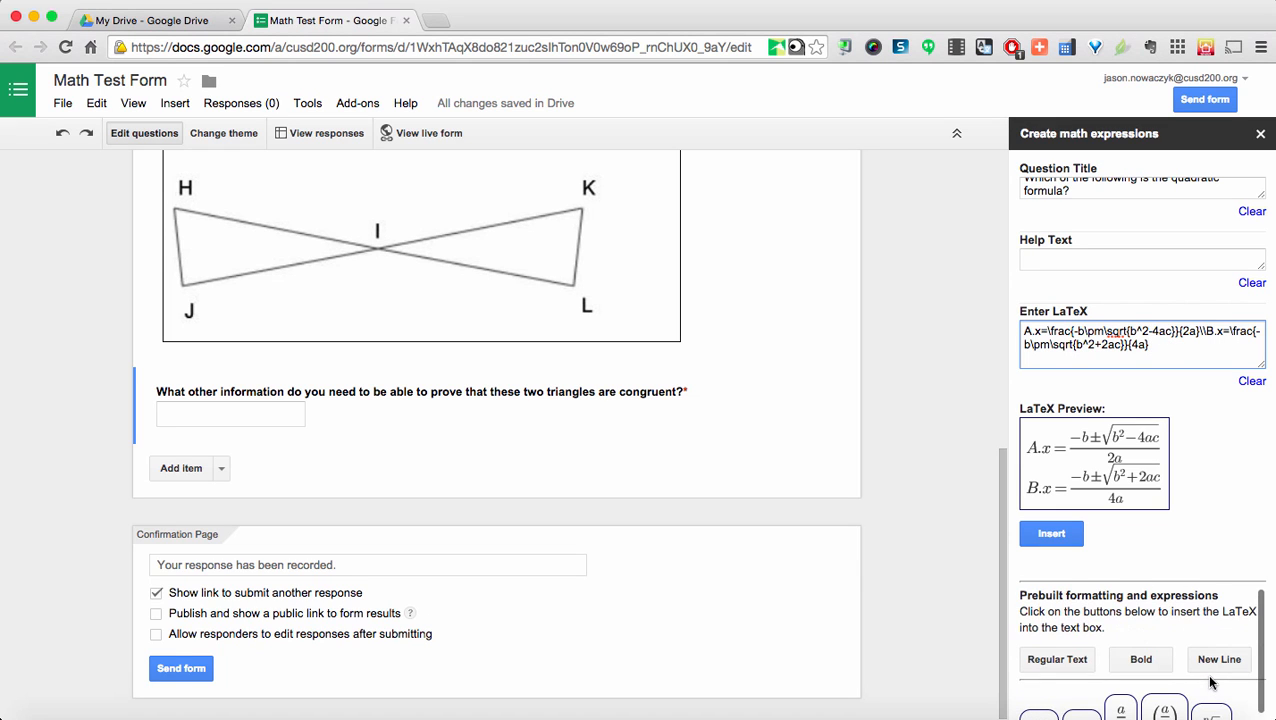
click(1215, 660)
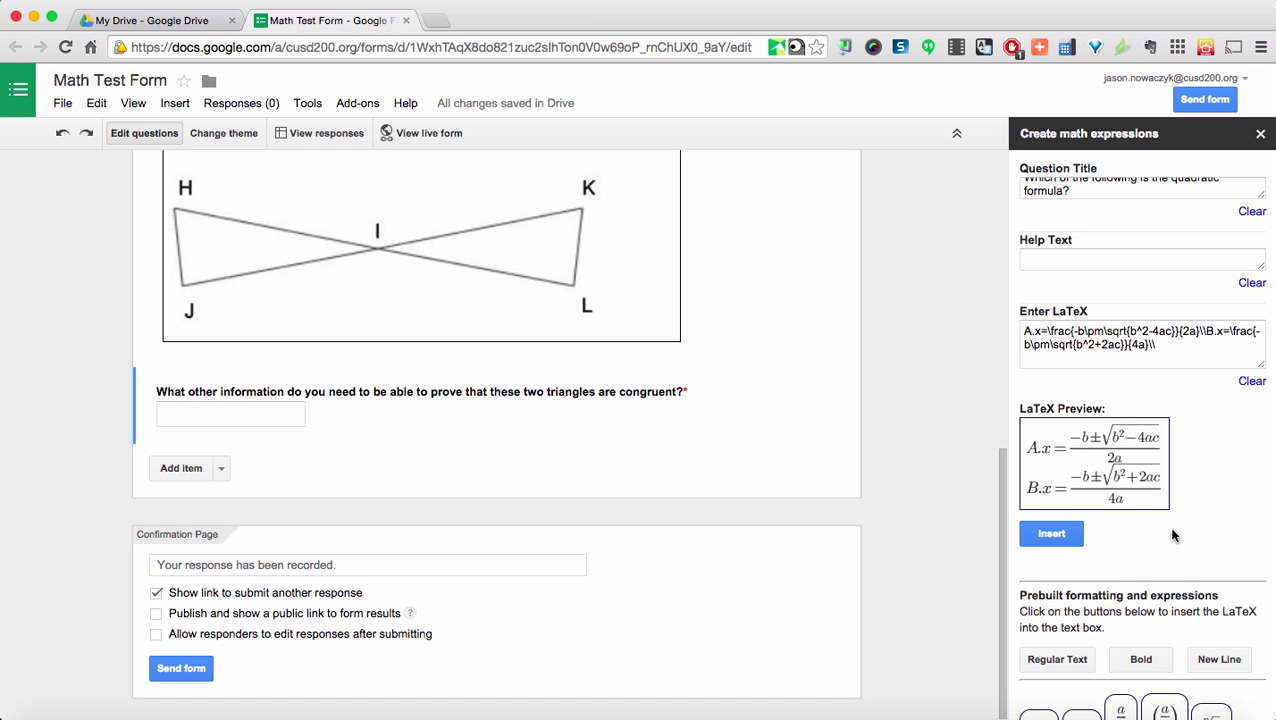
click(1066, 662)
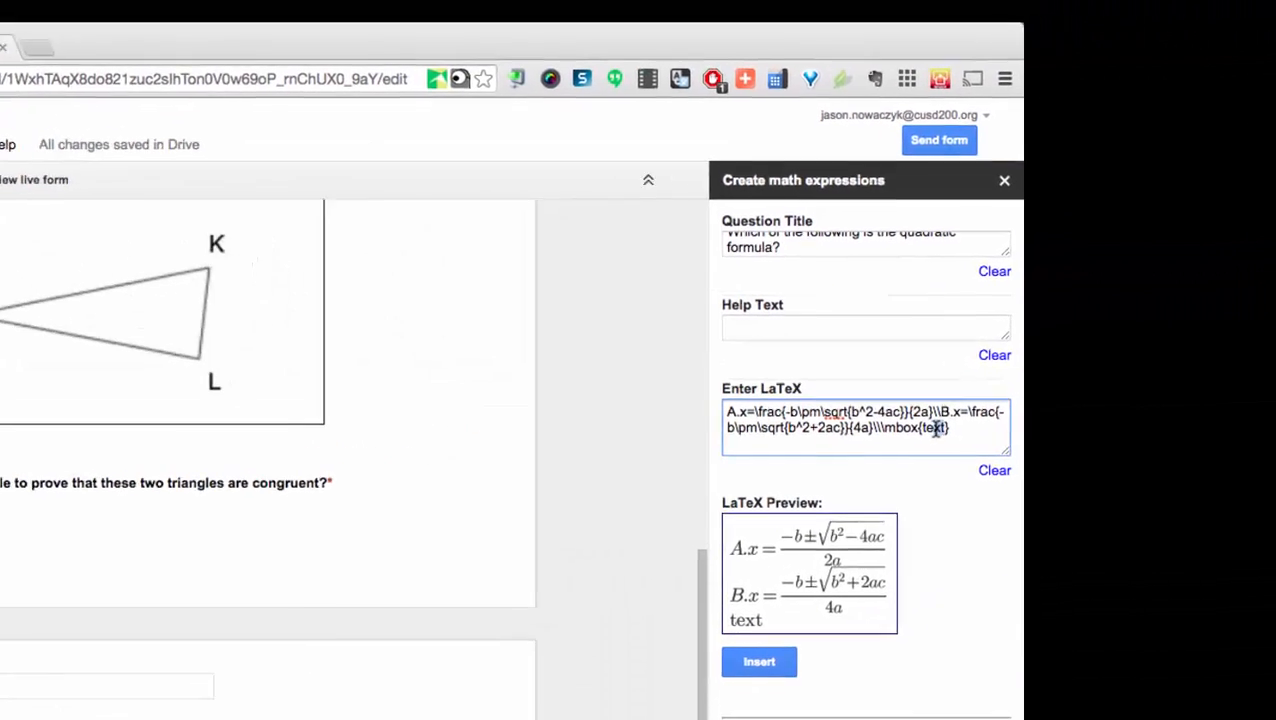
double_click(934, 428)
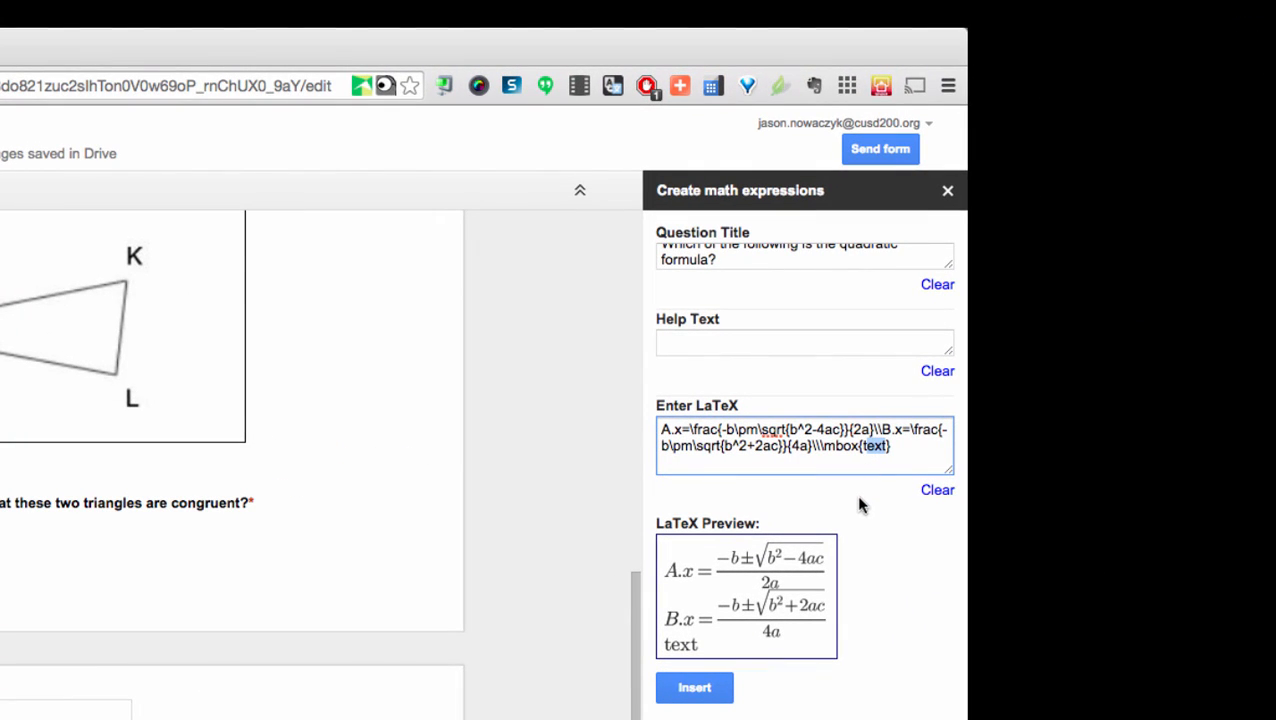
key(BackSpace)
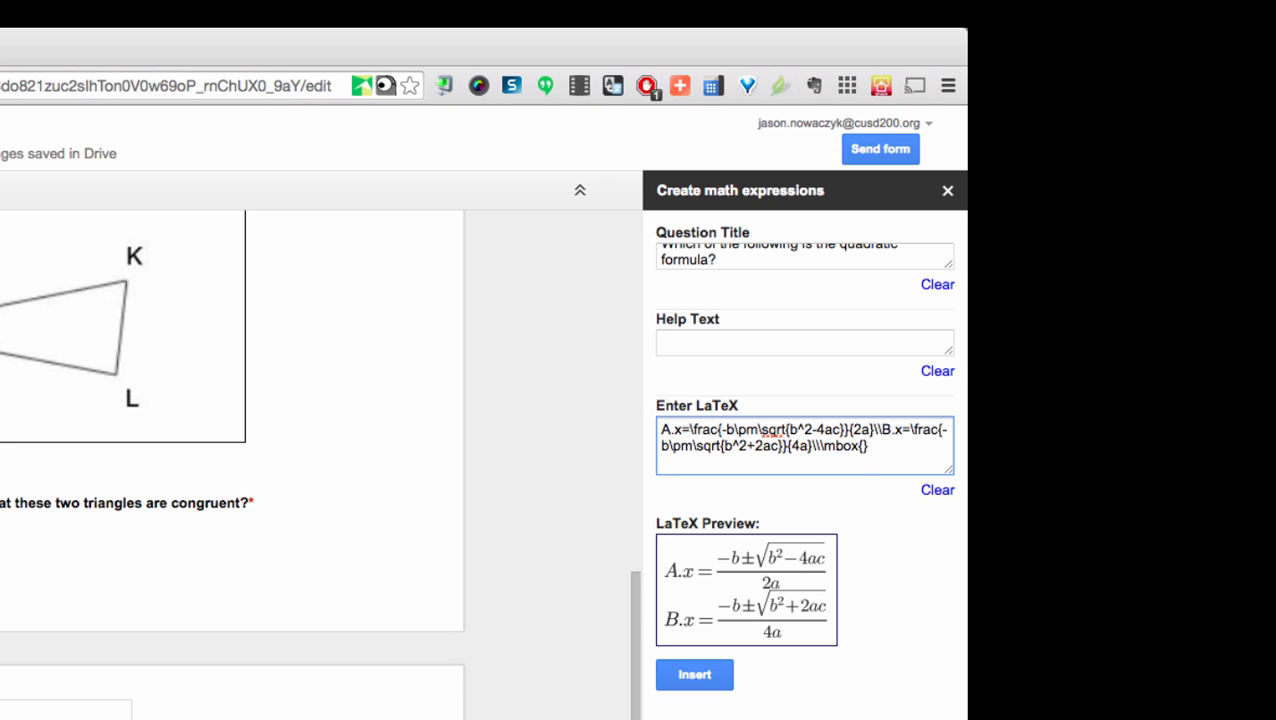
text(C. none of th)
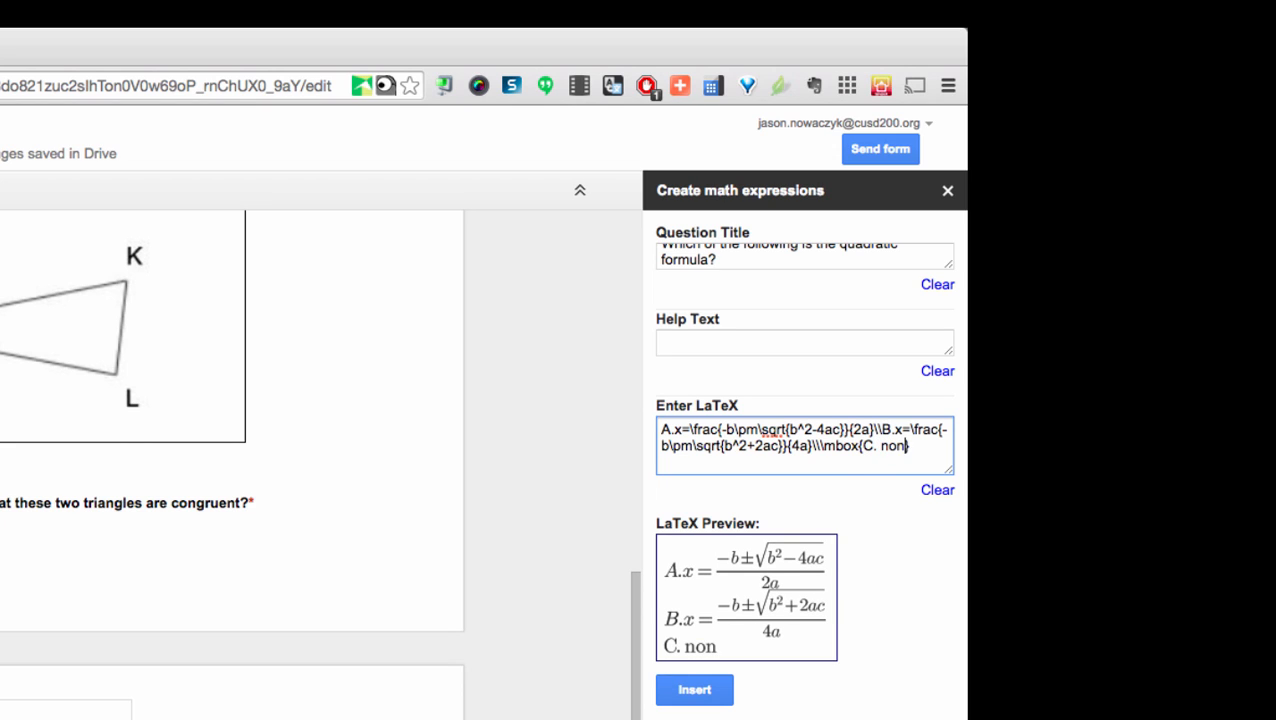
text(e above)
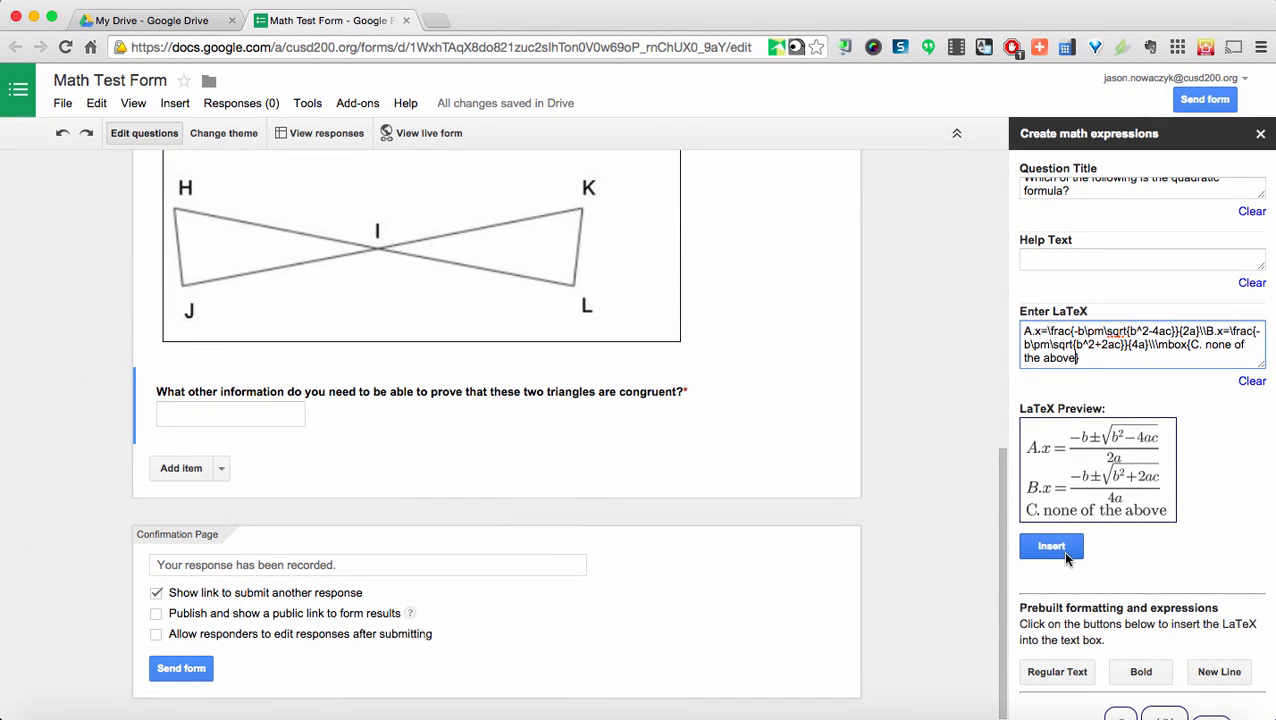
click(1052, 546)
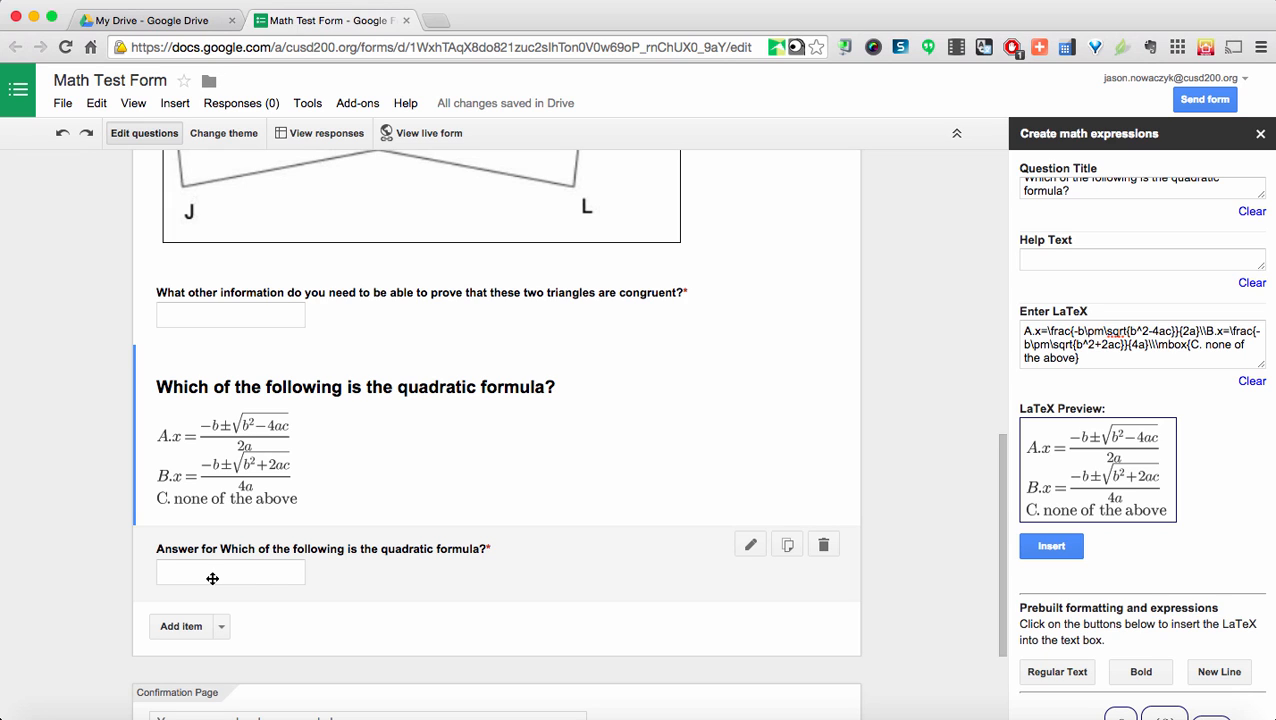
Change the quadratic formula answer question's type to Multiple choice
click(752, 546)
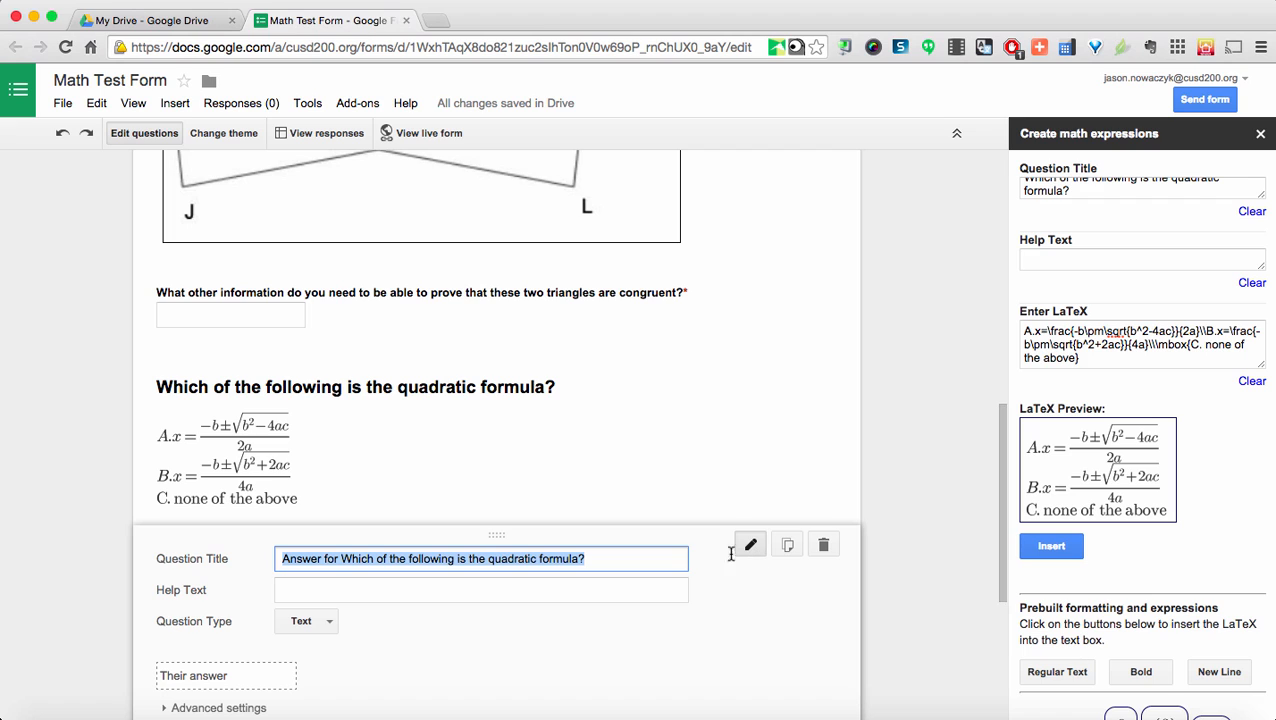
click(307, 626)
click(331, 558)
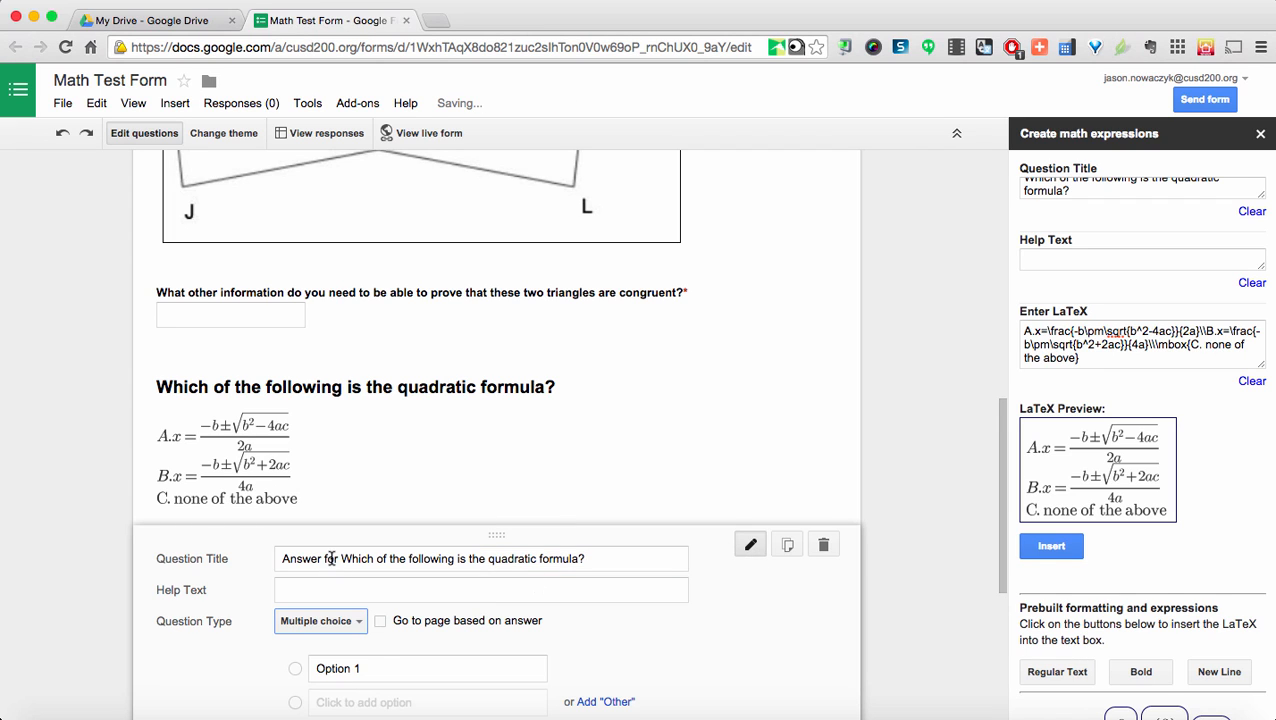
Give the quadratic formula answer question the options A, B and C, and finish editing it
click(381, 670)
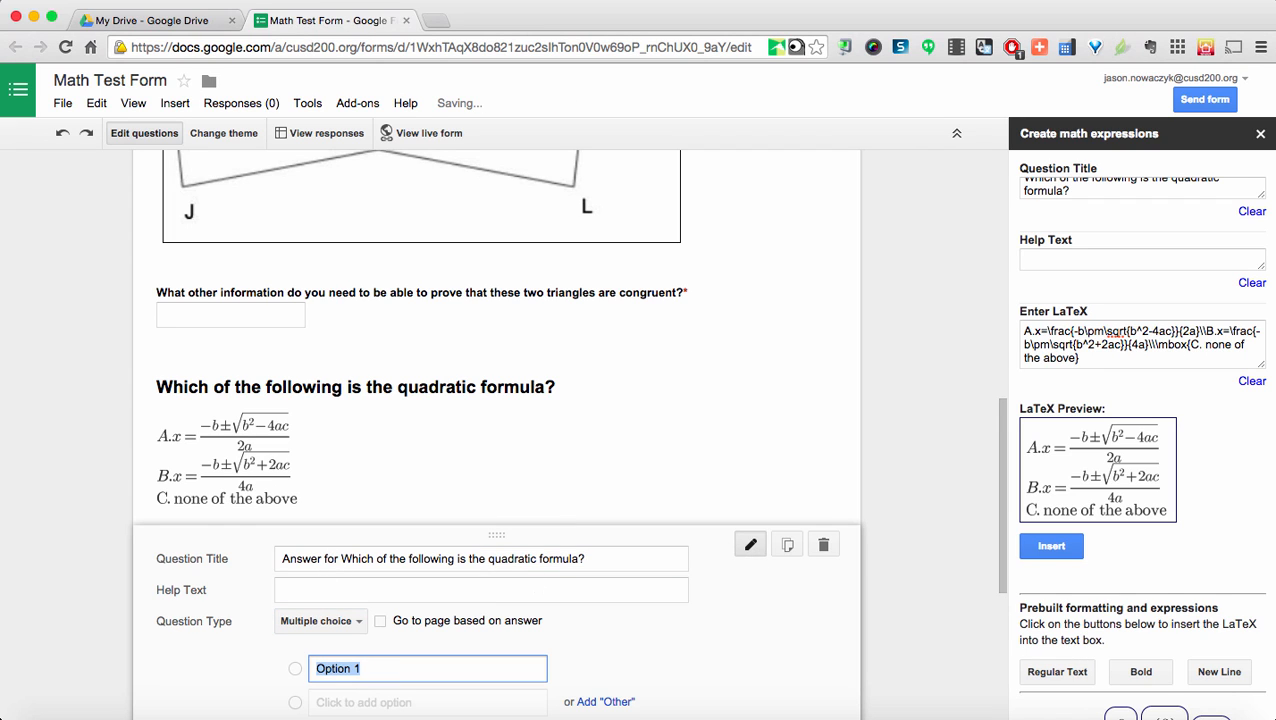
text(A)
click(376, 703)
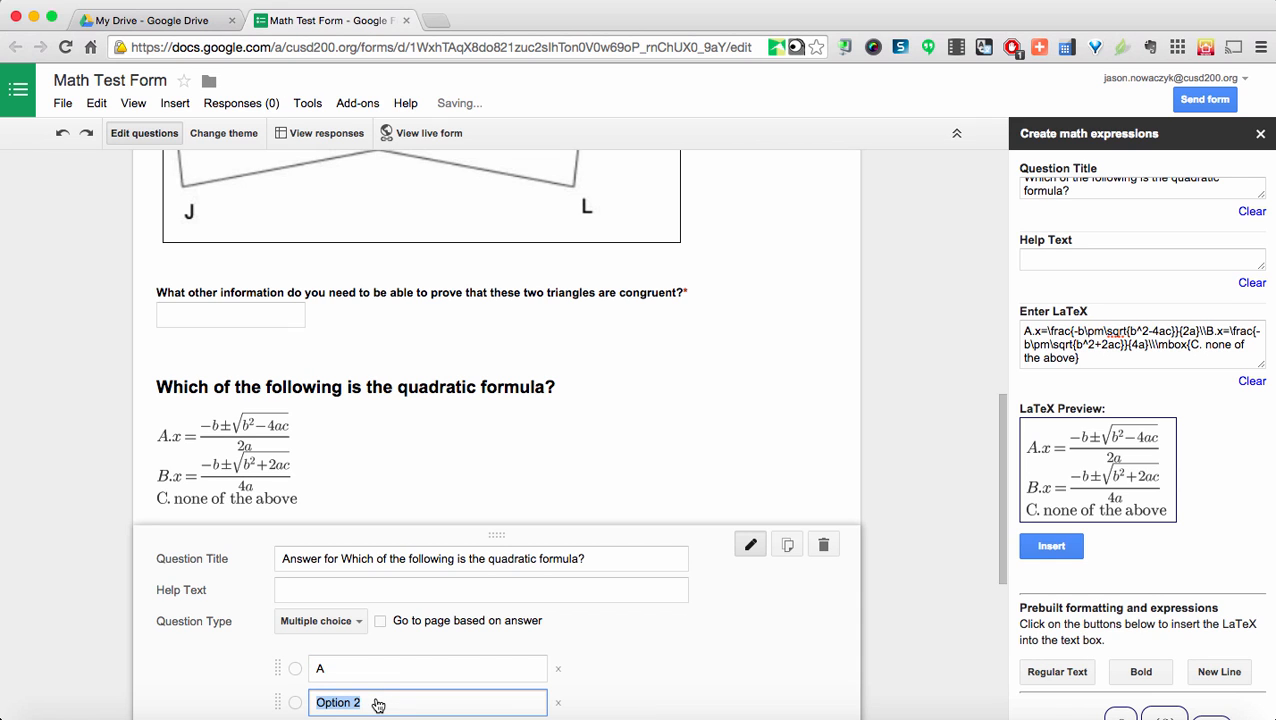
text(B)
key(BackSpace)
text(B)
scroll(713, 648, down, 1)
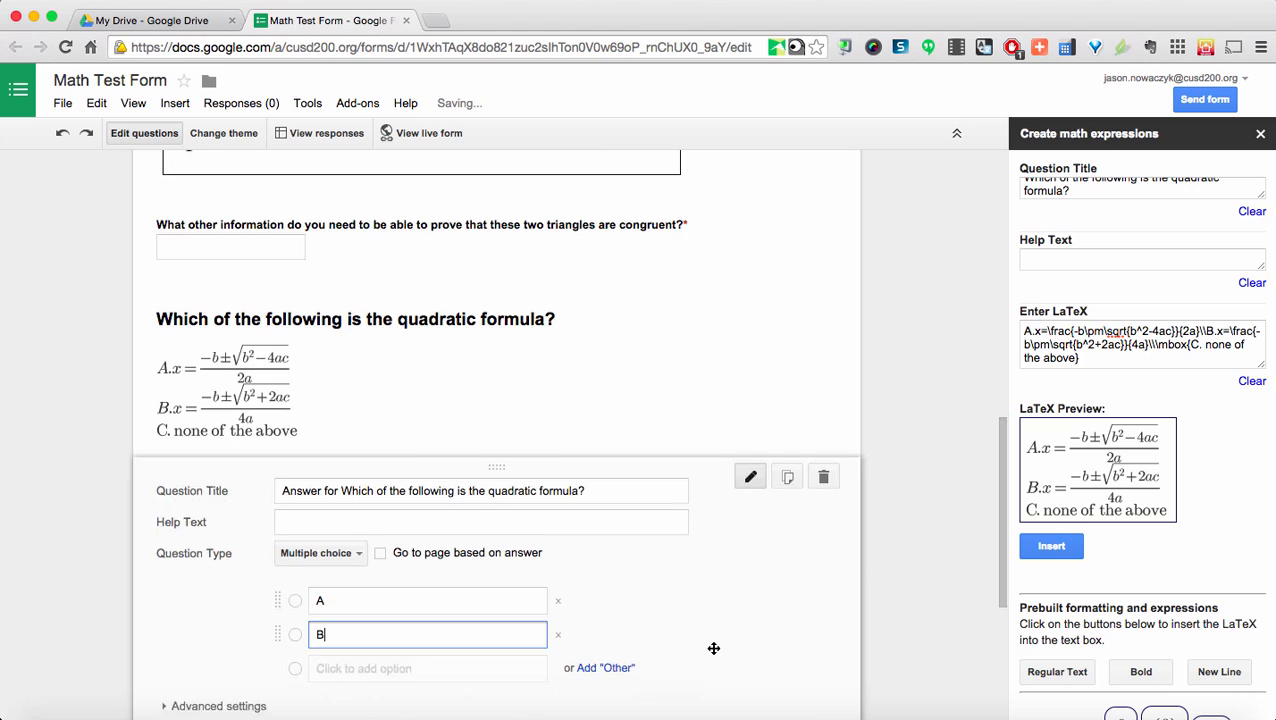
click(426, 657)
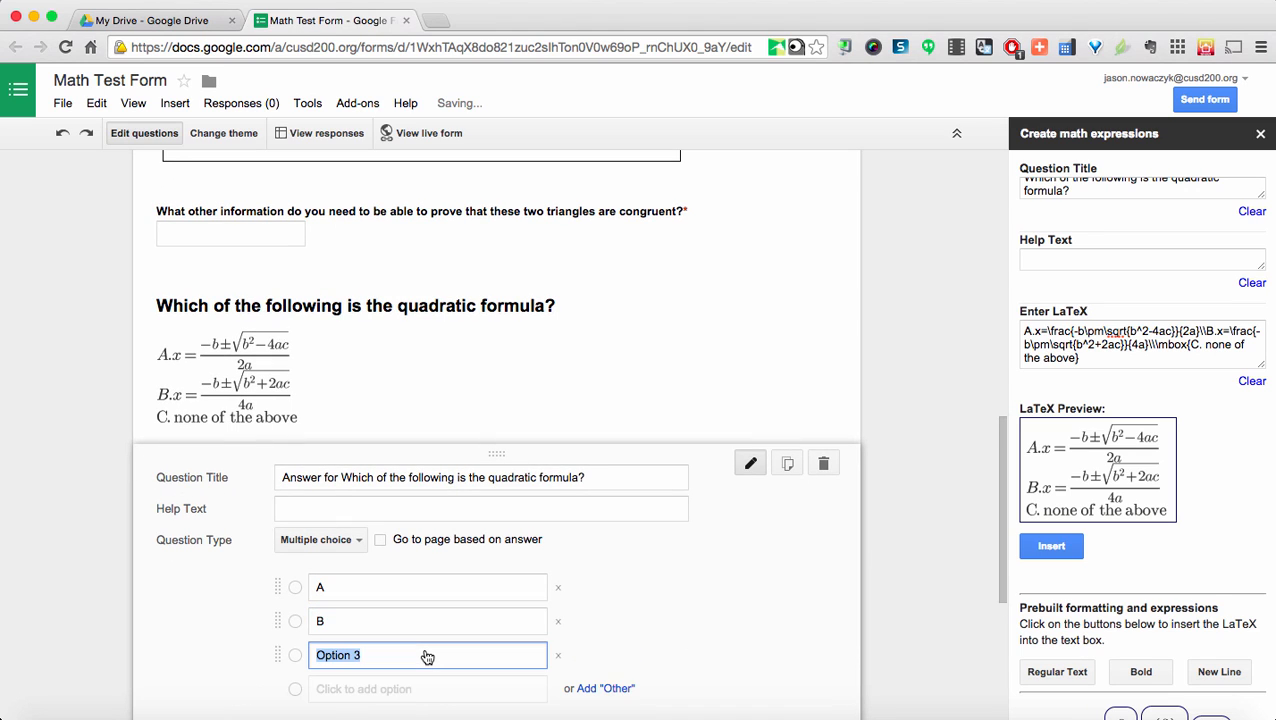
text(C)
scroll(907, 598, down, 3)
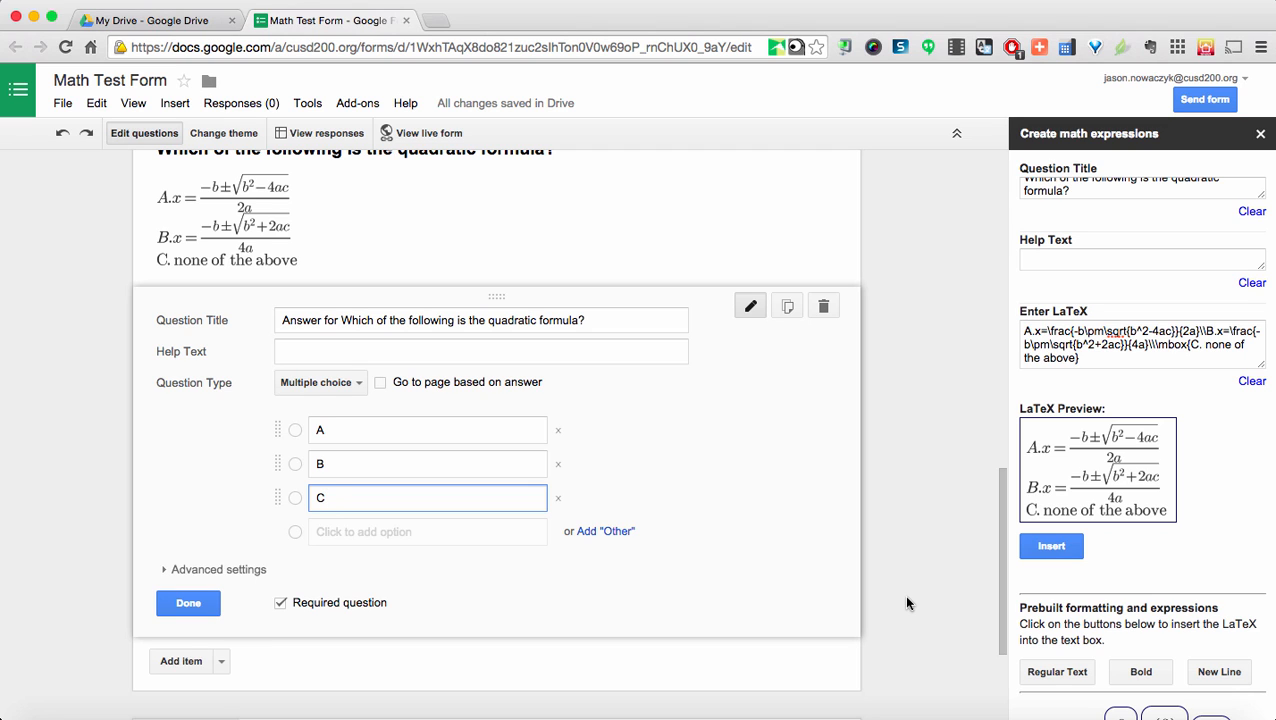
click(188, 603)
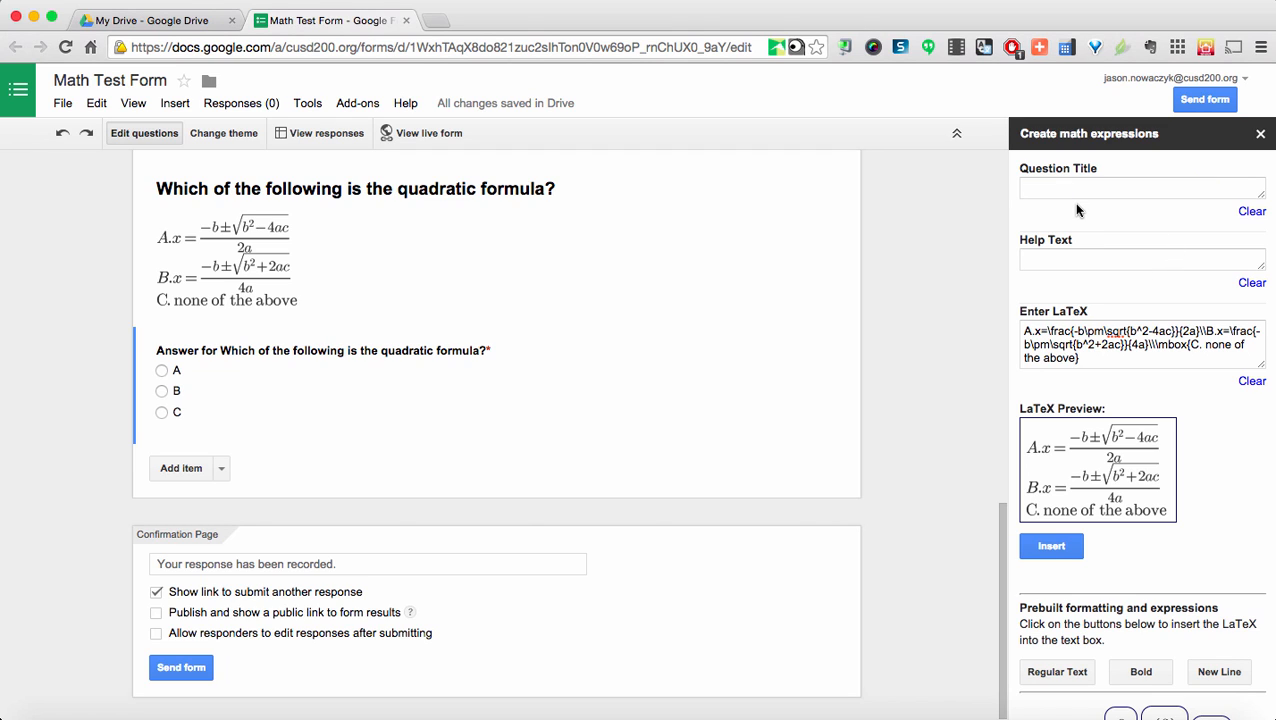
Clear the previous LaTeX and title the new math question "Find the intersection of the following two lines"
click(1251, 381)
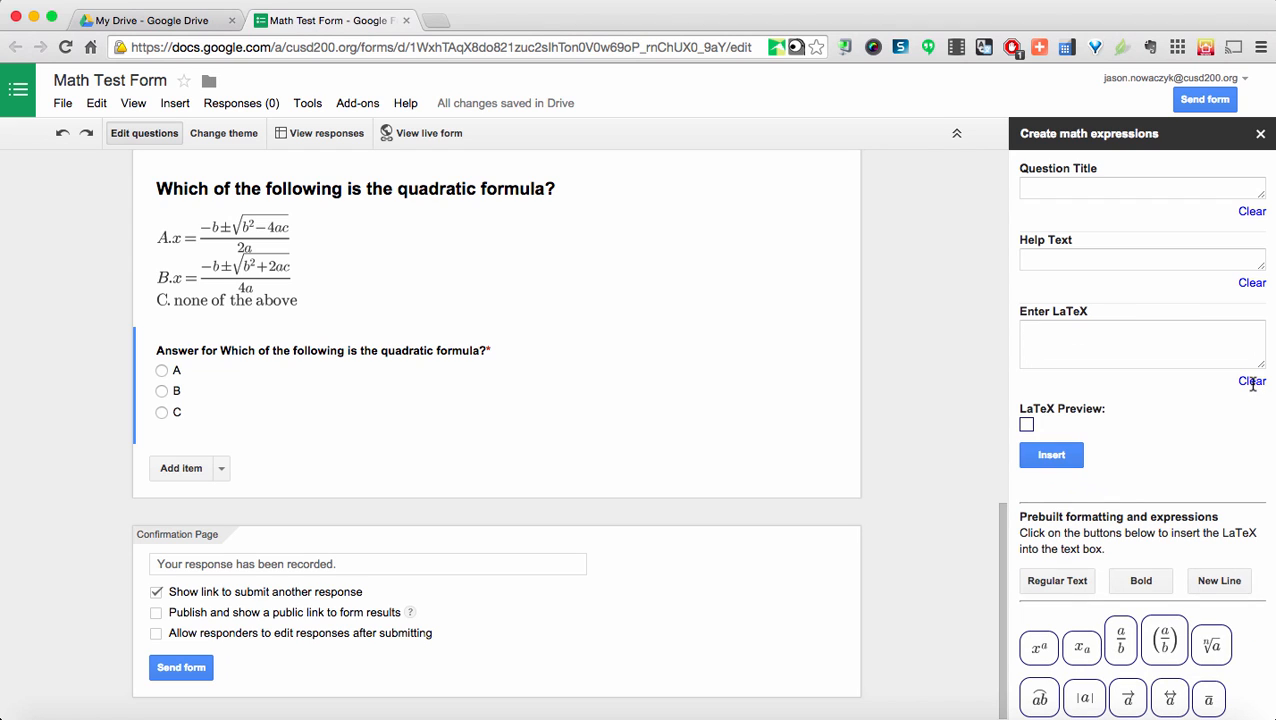
click(1118, 182)
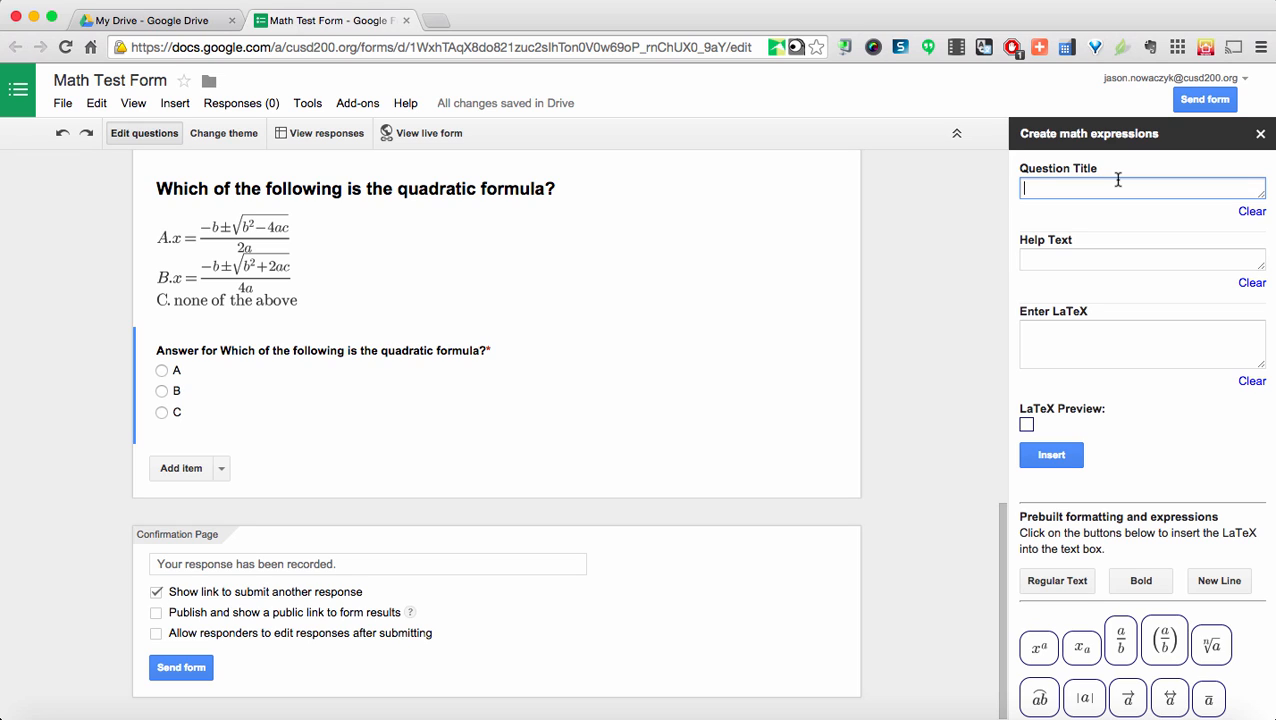
text(Find the intersection of the following two lines)
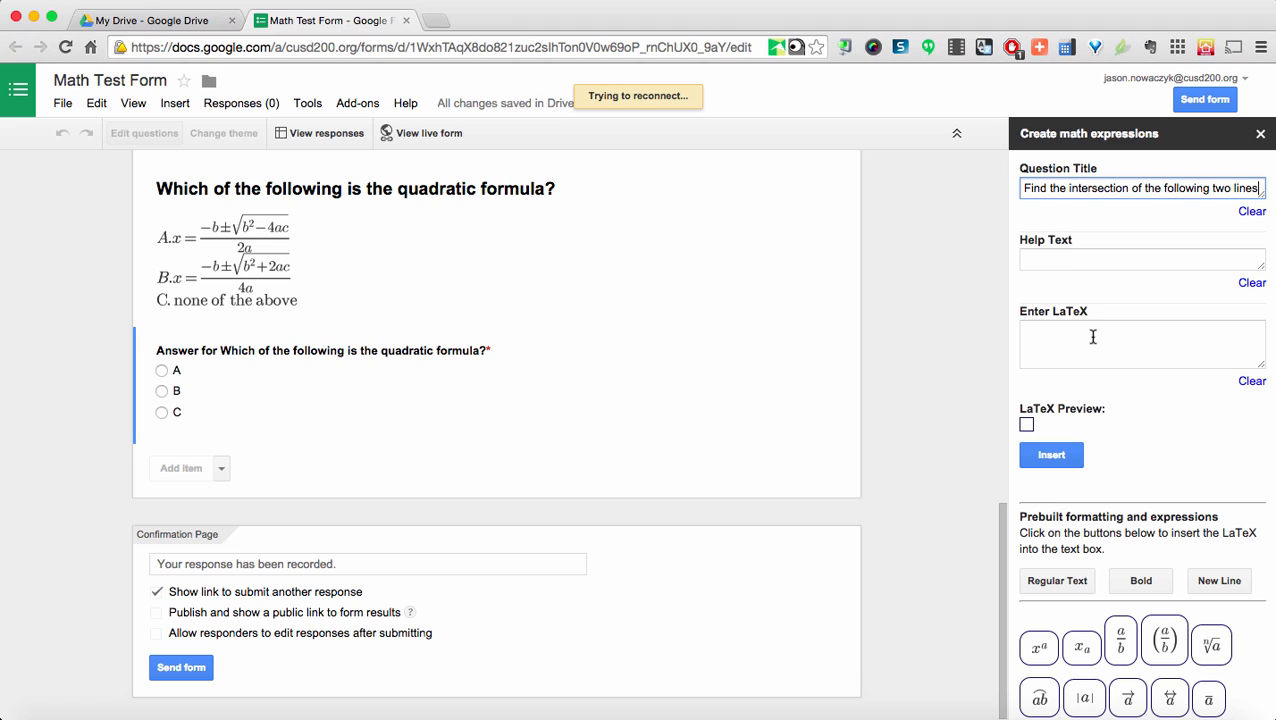
Set the new math question's help text to "Format your answers as (x,y)"
click(1067, 265)
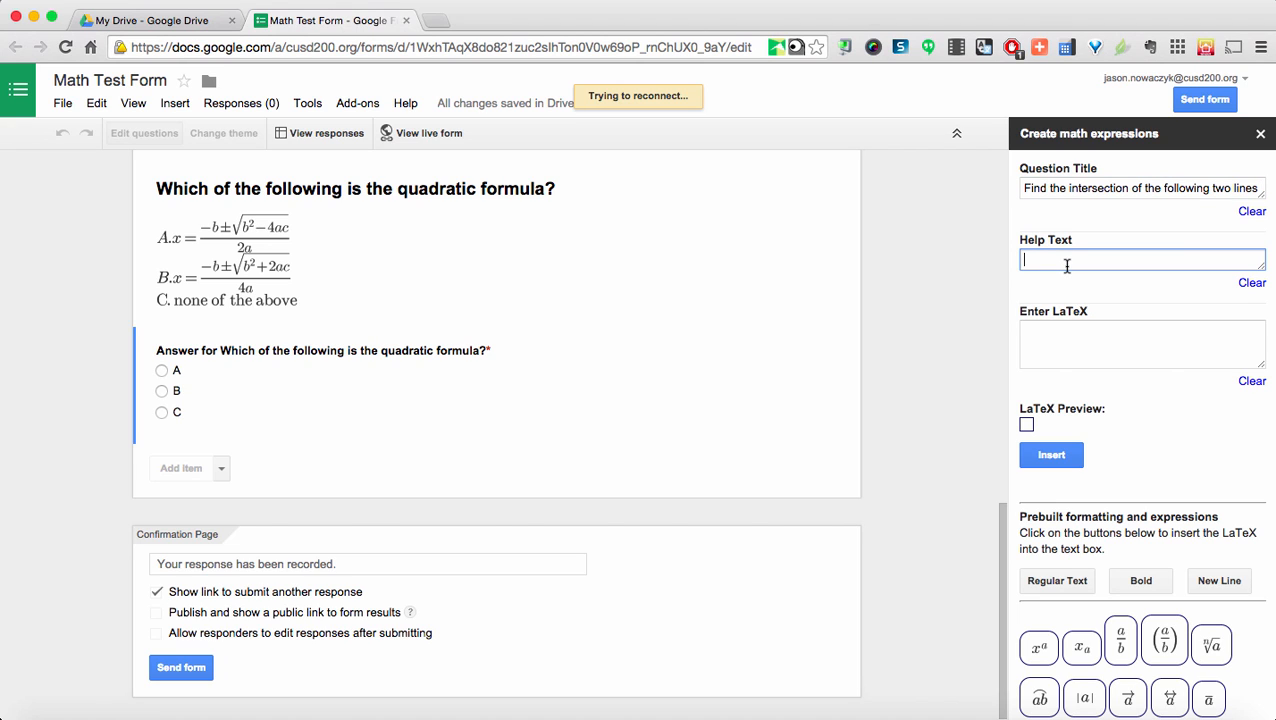
text(Format your answers )
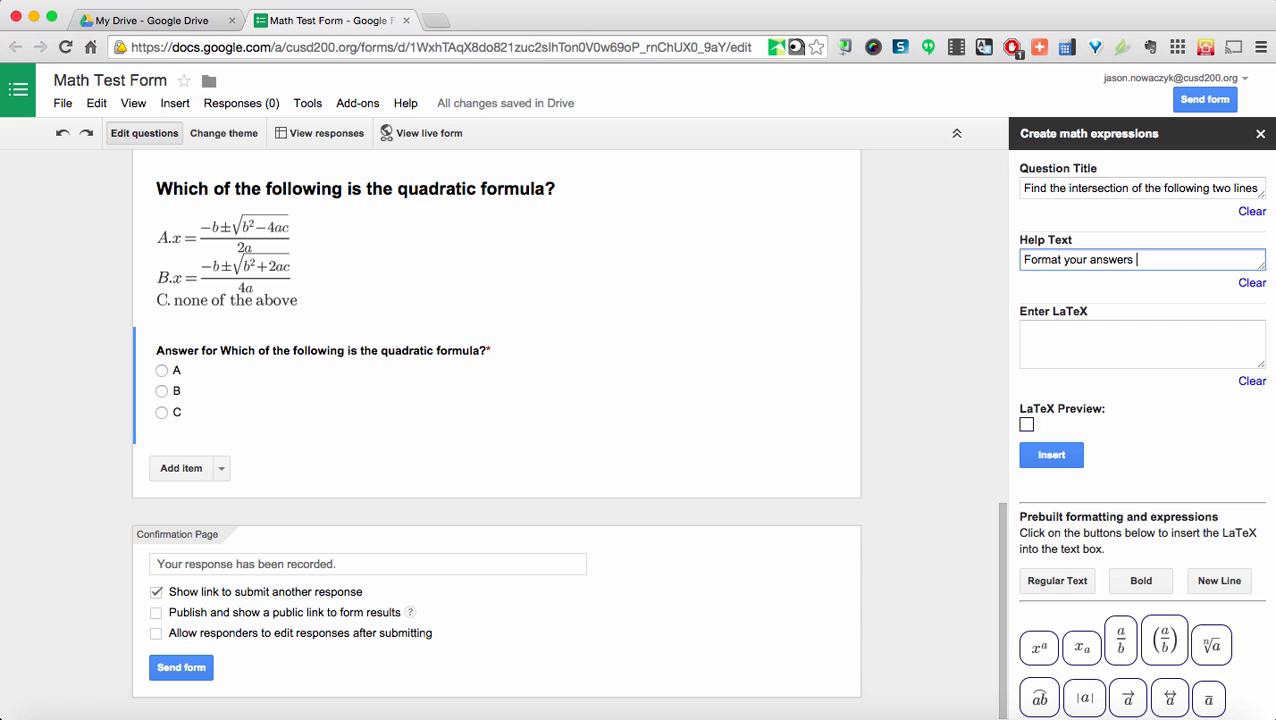
text(as (x,y))
Enter the equations 3x+2y=12 and x+y=4 on separate lines as LaTeX and insert the intersection question into the form
click(1061, 352)
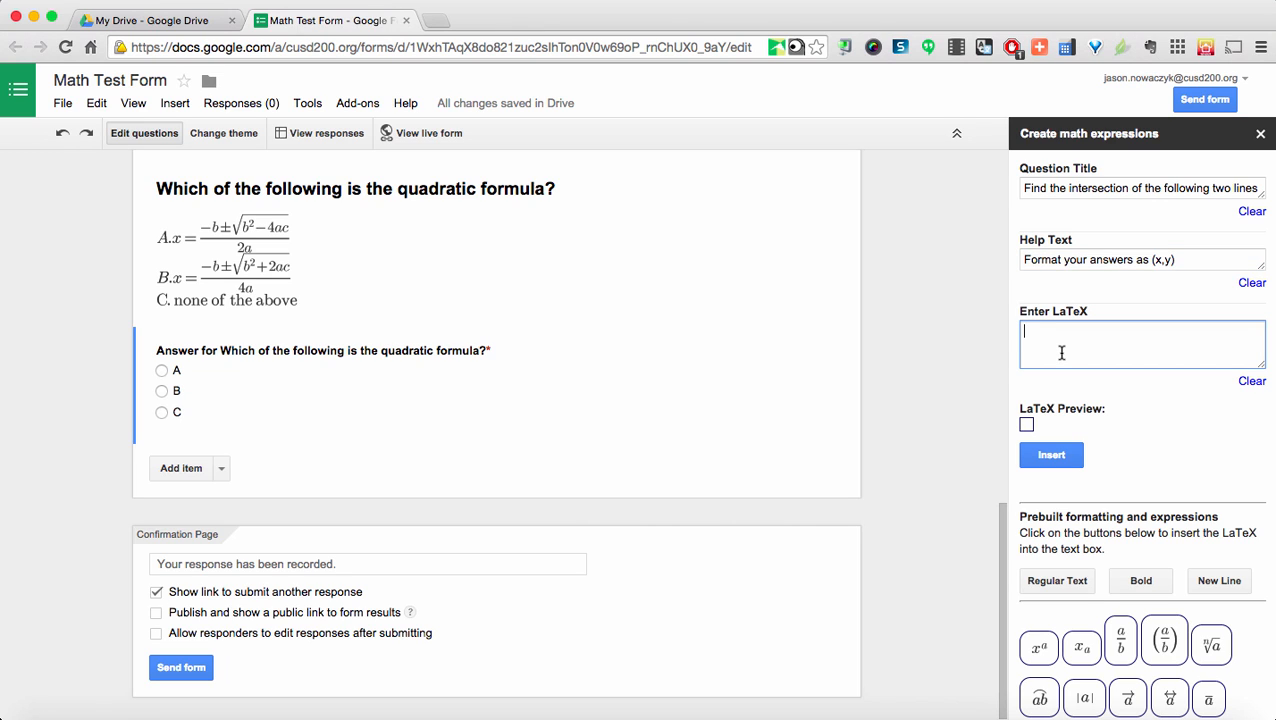
text(3)
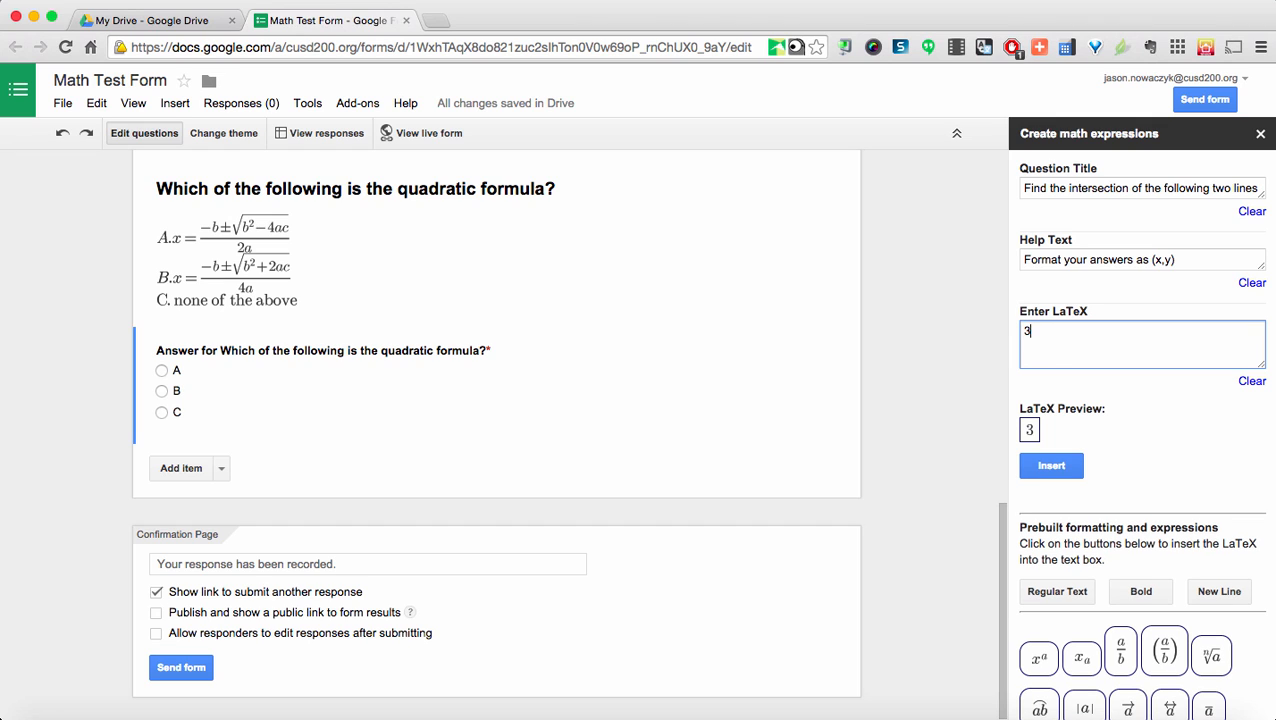
text(x+2y=12)
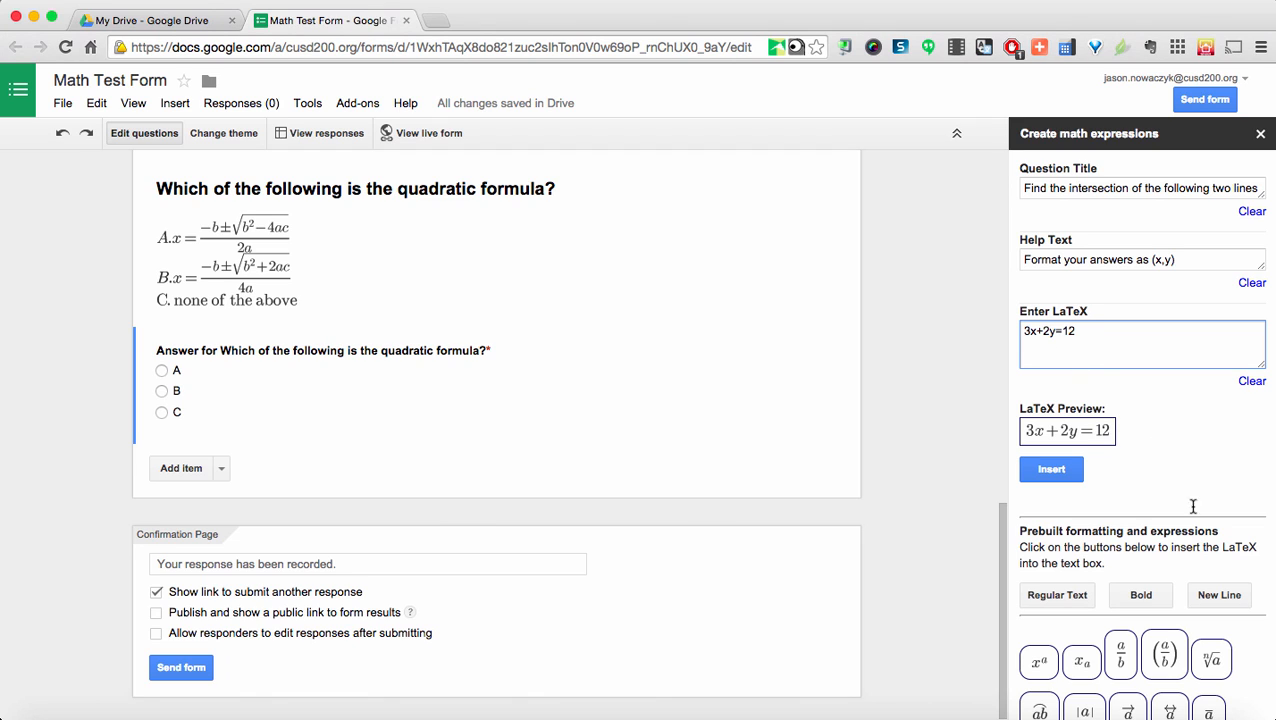
click(1222, 600)
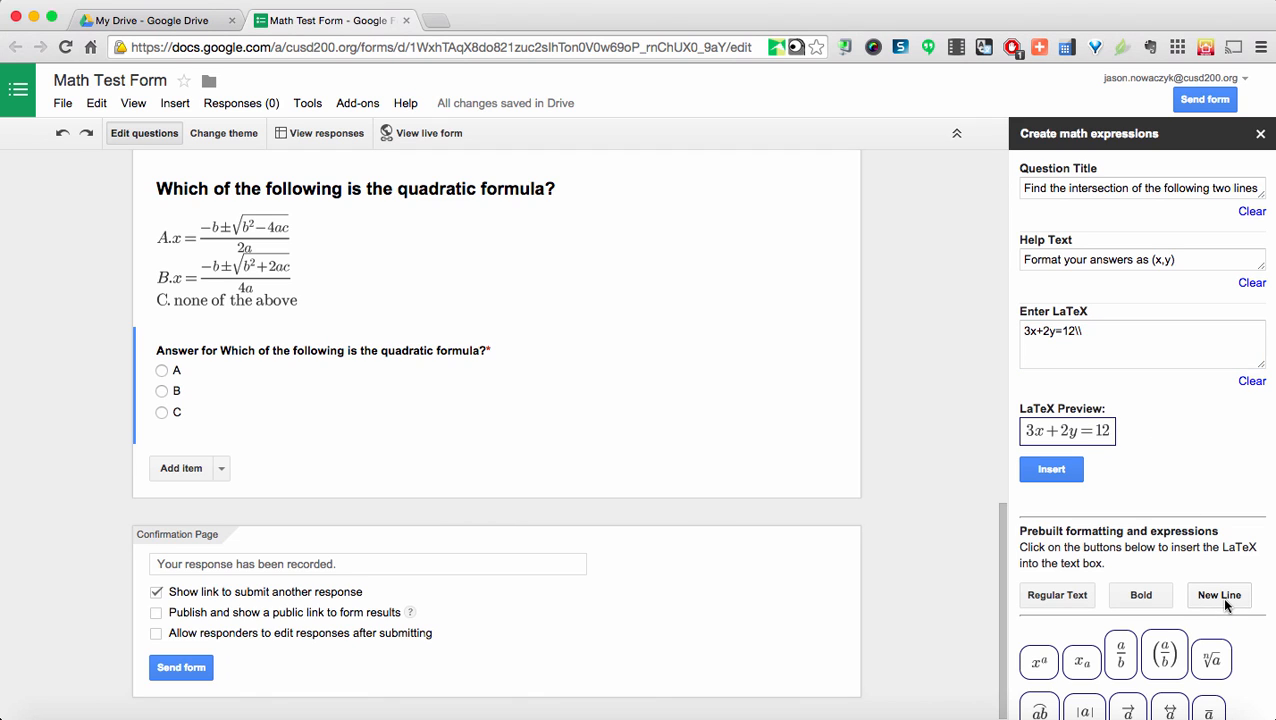
click(1108, 332)
text(x)
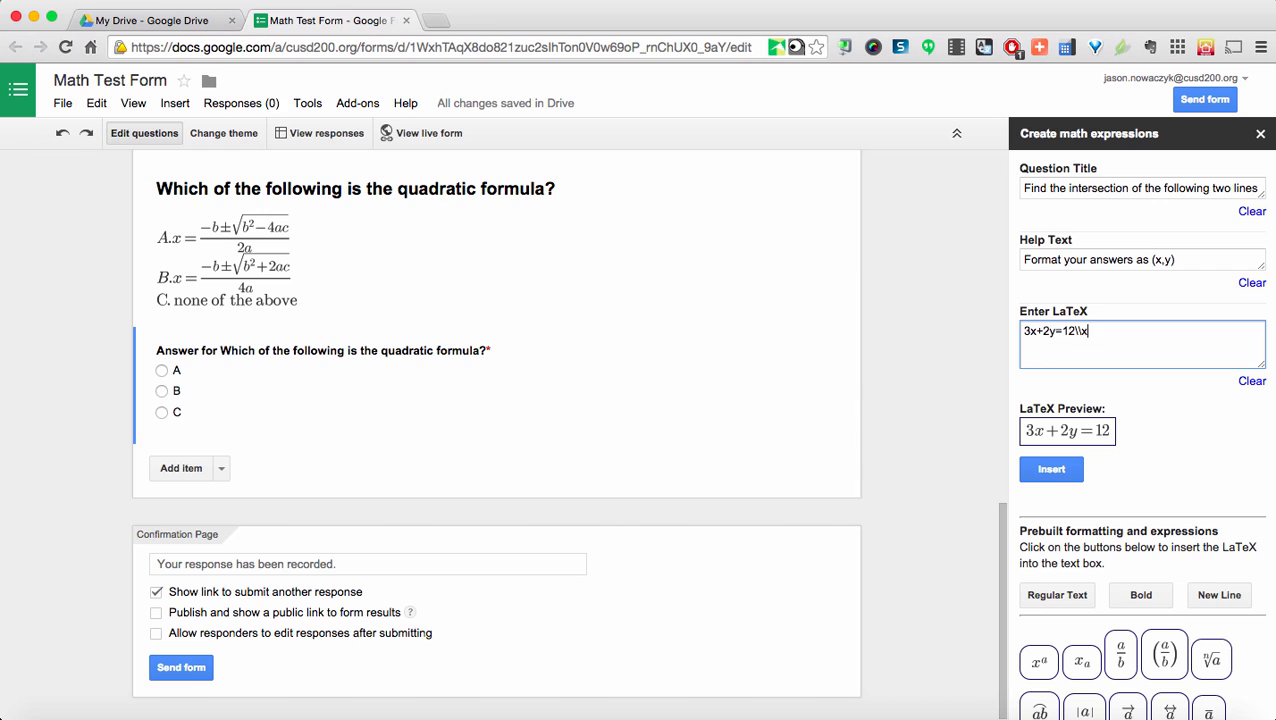
text(+y)
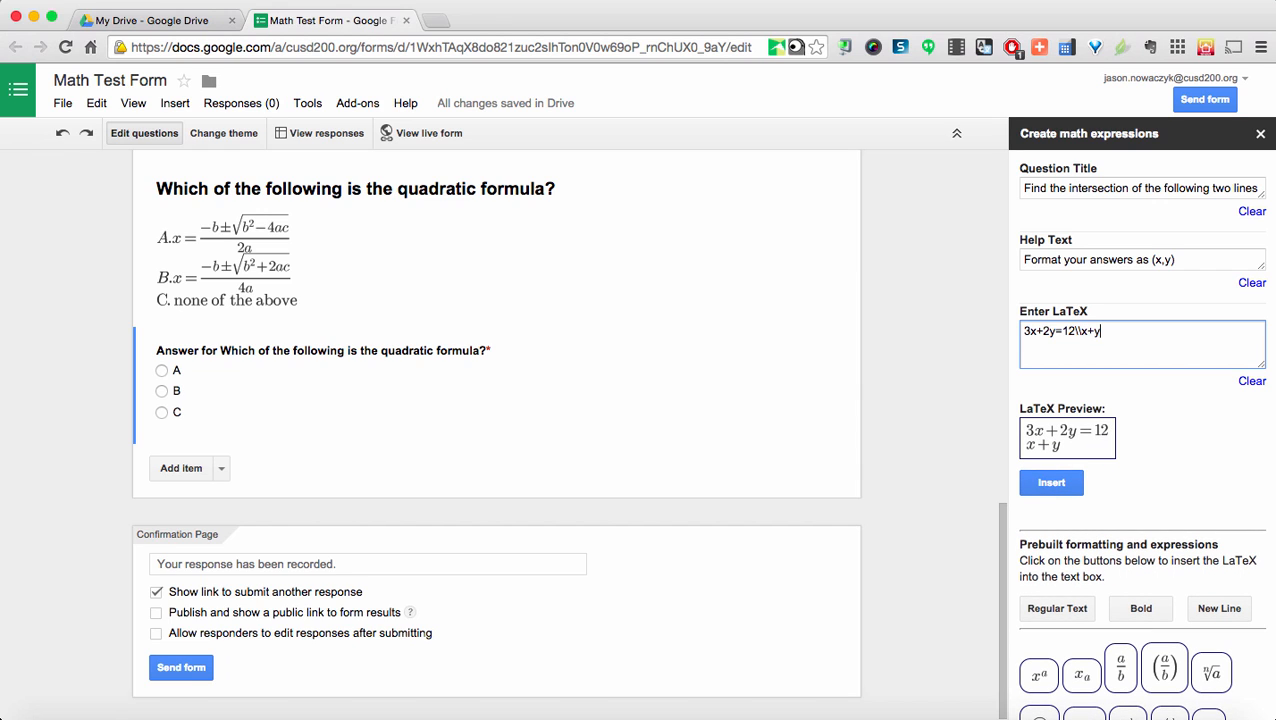
text(=4)
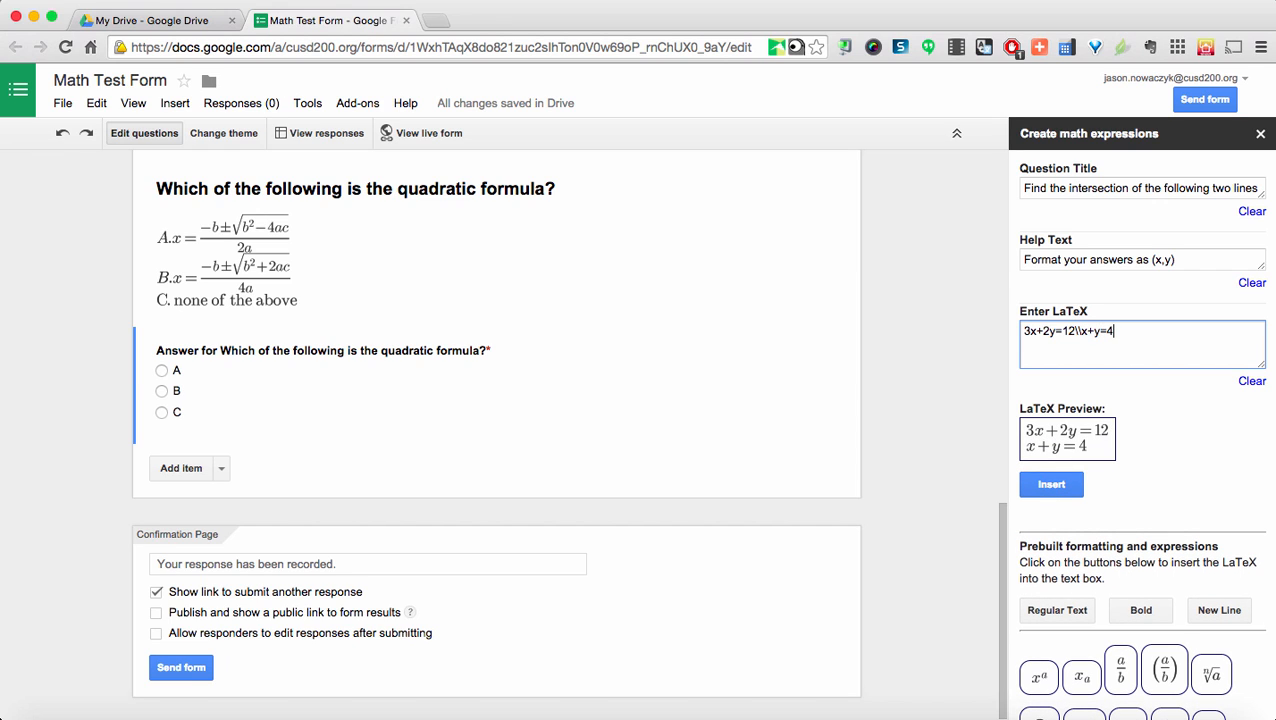
click(1052, 487)
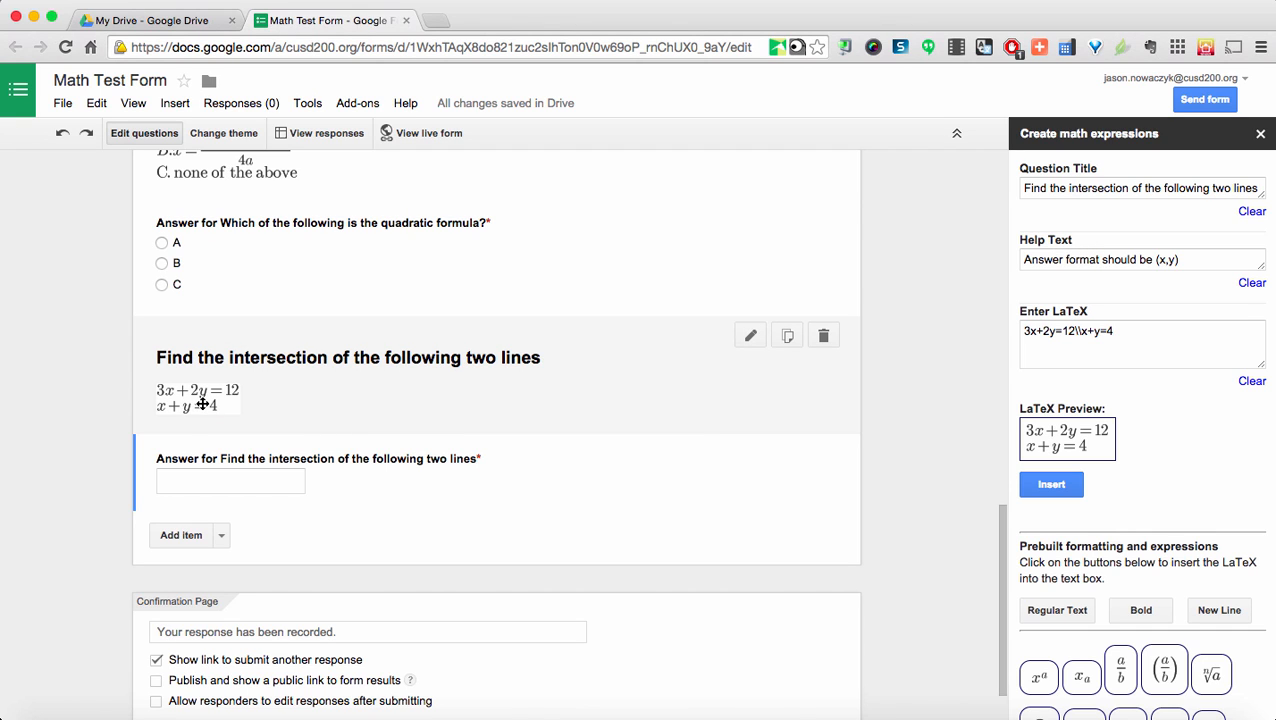
Add the help text "Answer format should be (x,y)" to the line intersection answer question and finish editing it
mouse_move(202, 404)
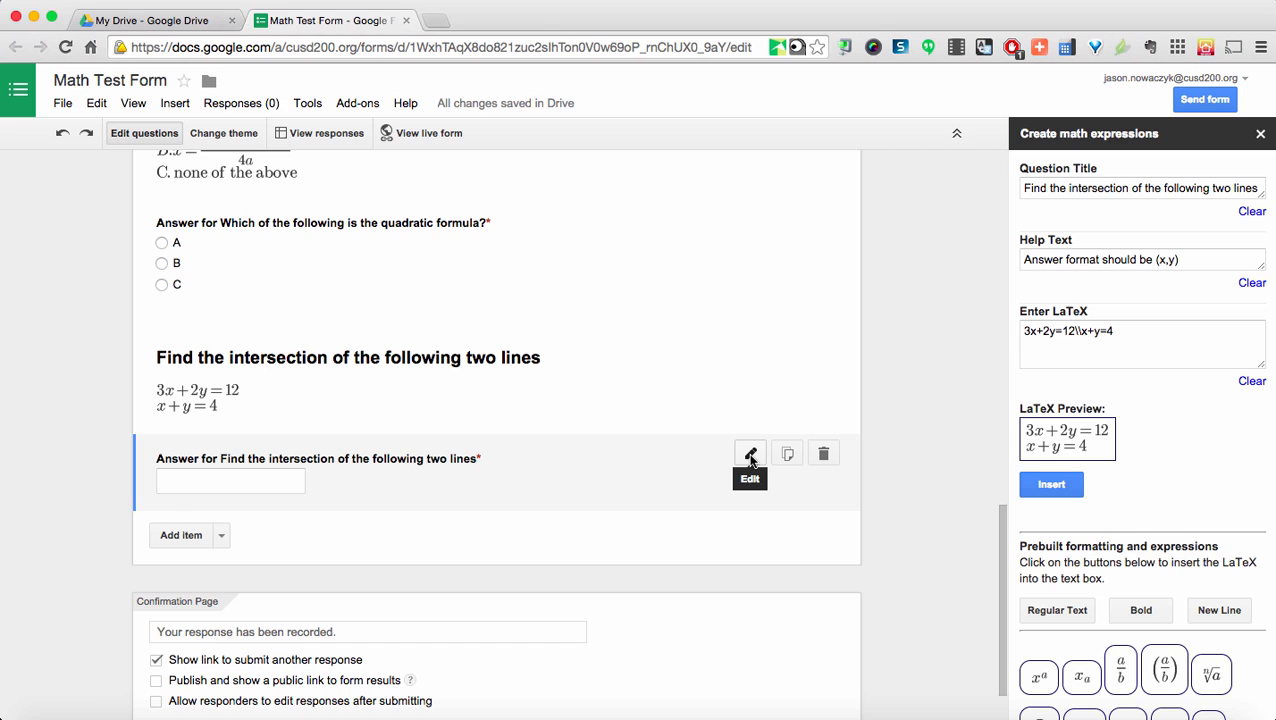
click(751, 456)
click(577, 502)
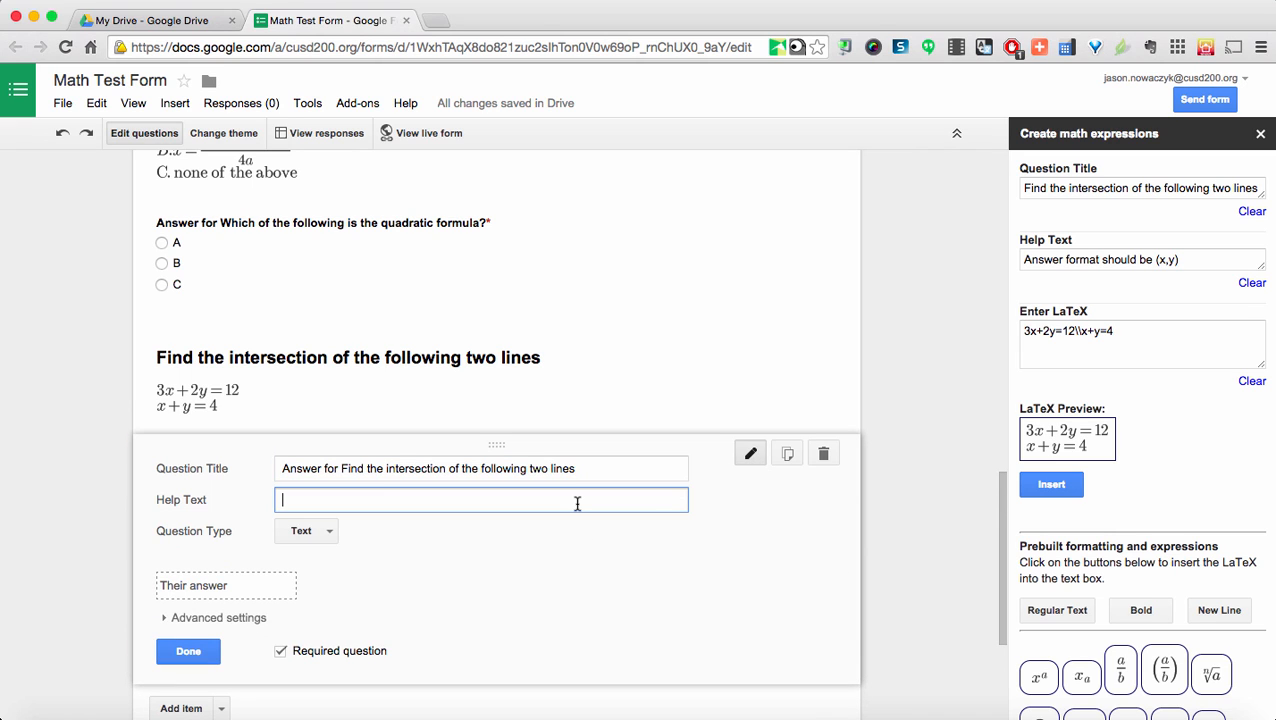
text(Answer format should be )
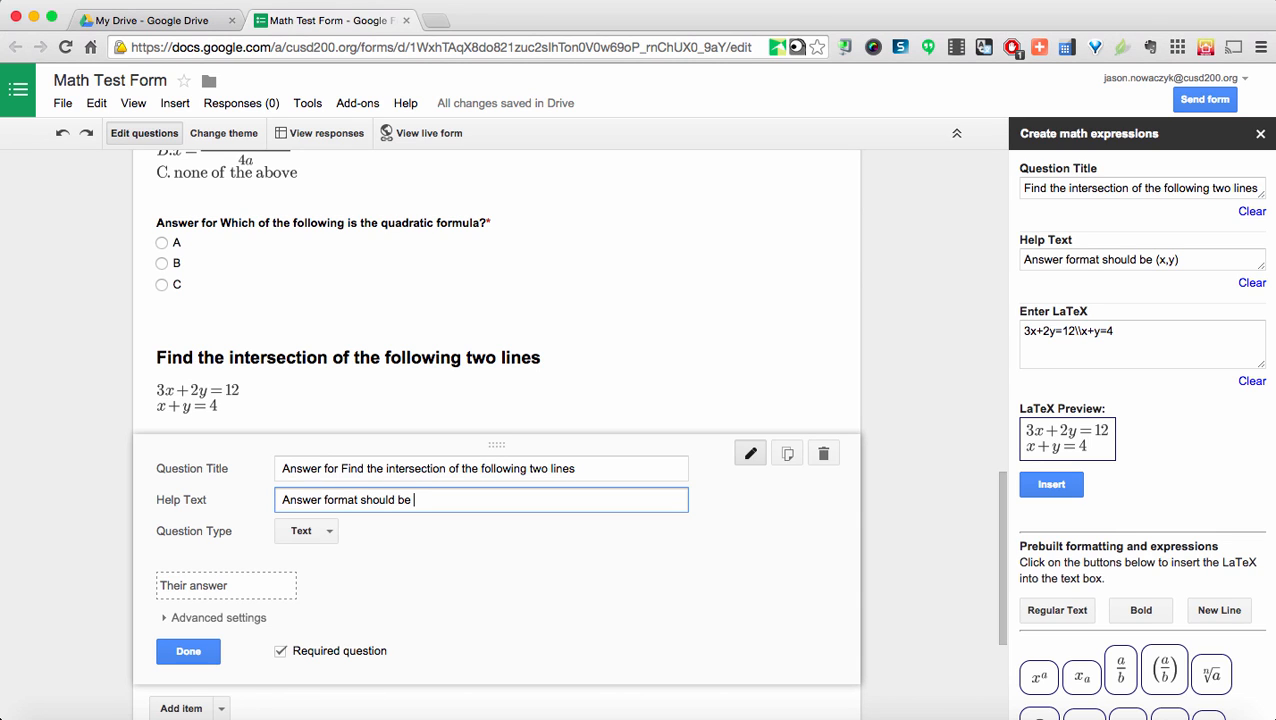
text((x,y))
click(184, 657)
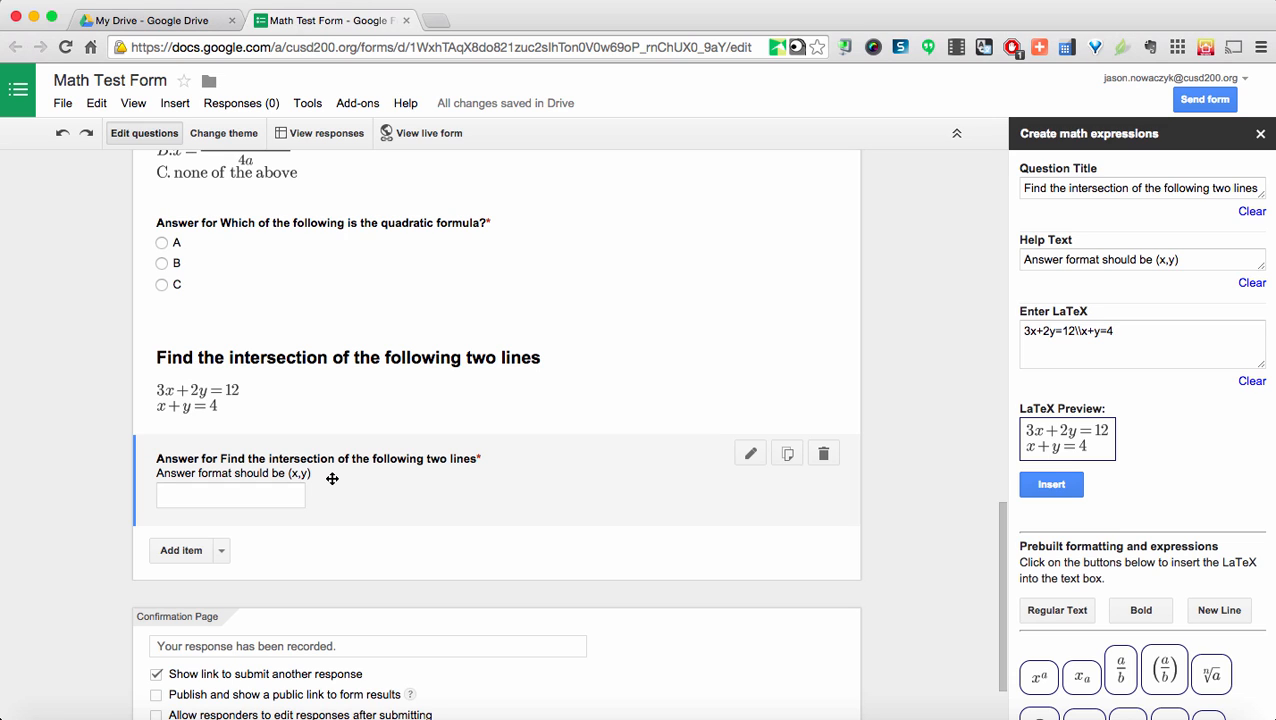
Start a g(Math) graph question titled "What is the y-intercept of this line"
click(358, 105)
mouse_move(398, 240)
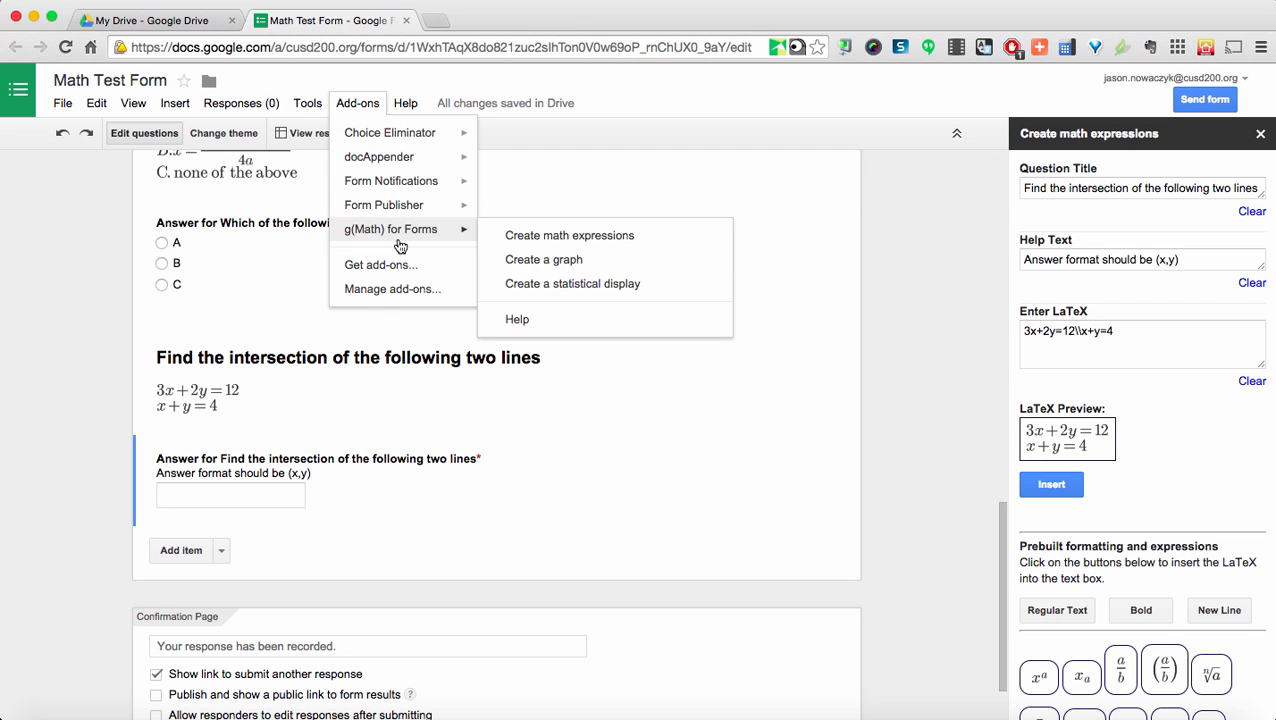
click(536, 260)
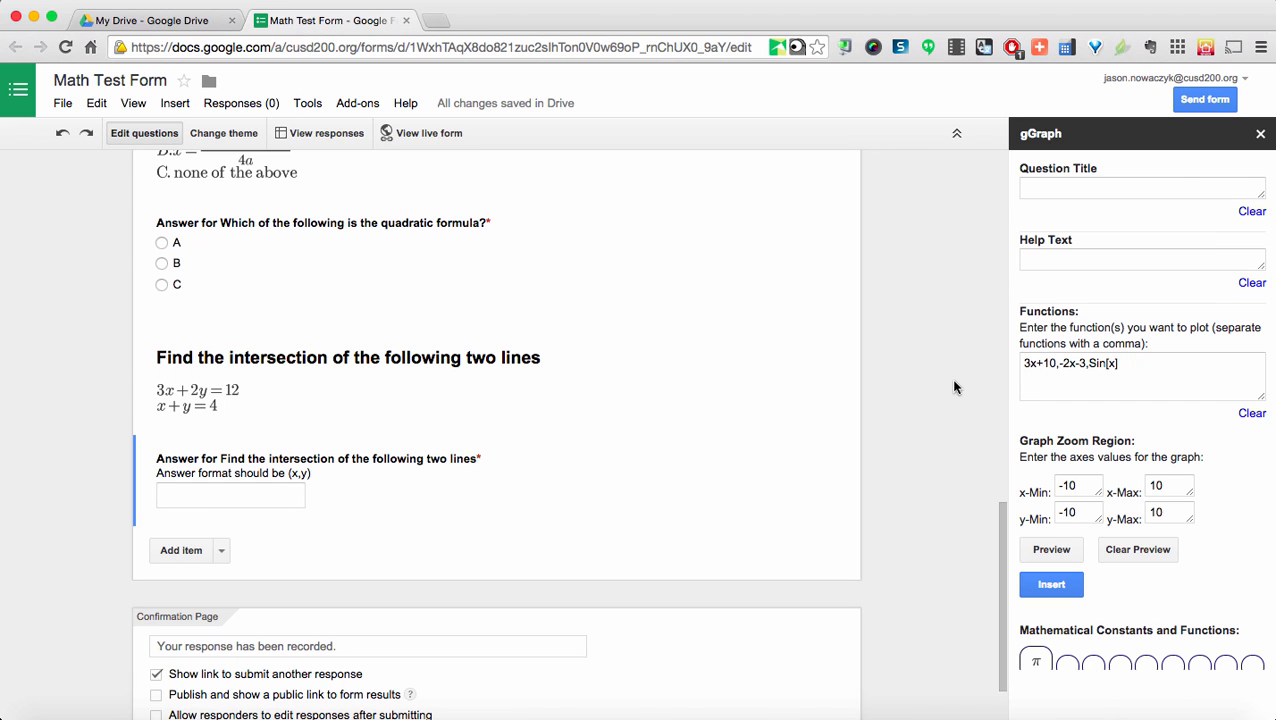
click(1153, 191)
text(What is the)
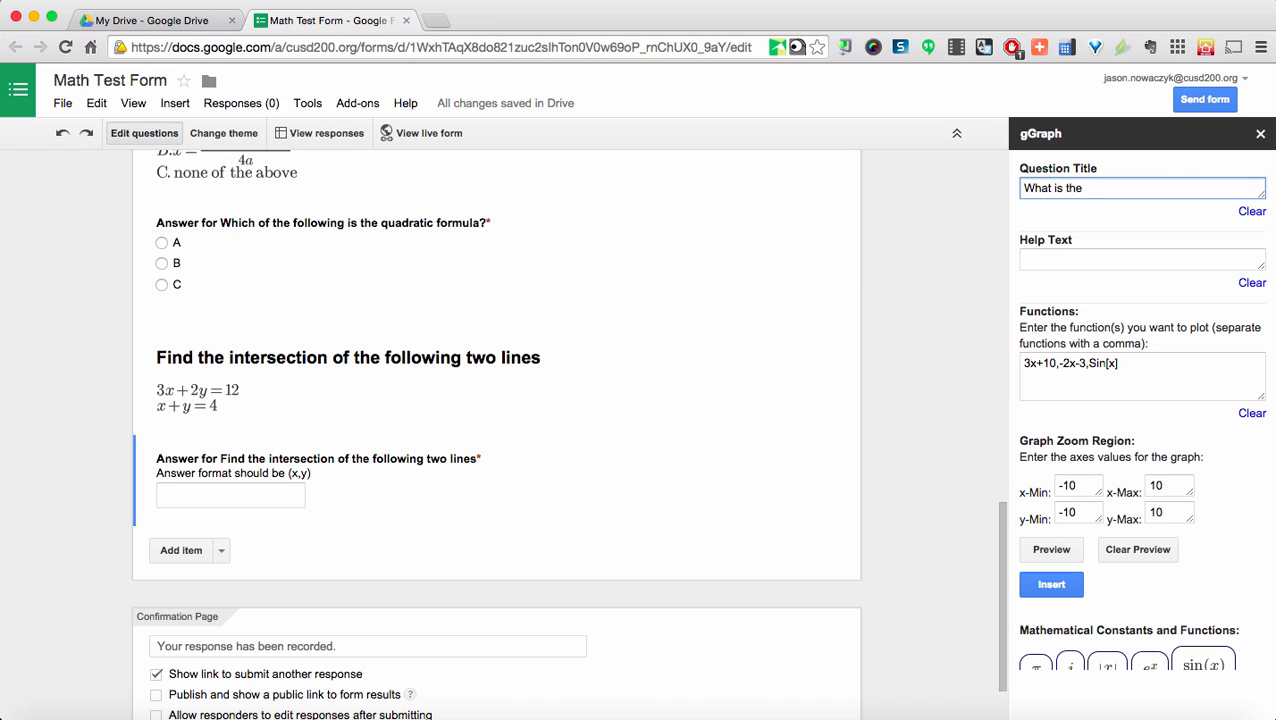
text( y-intercept of this line)
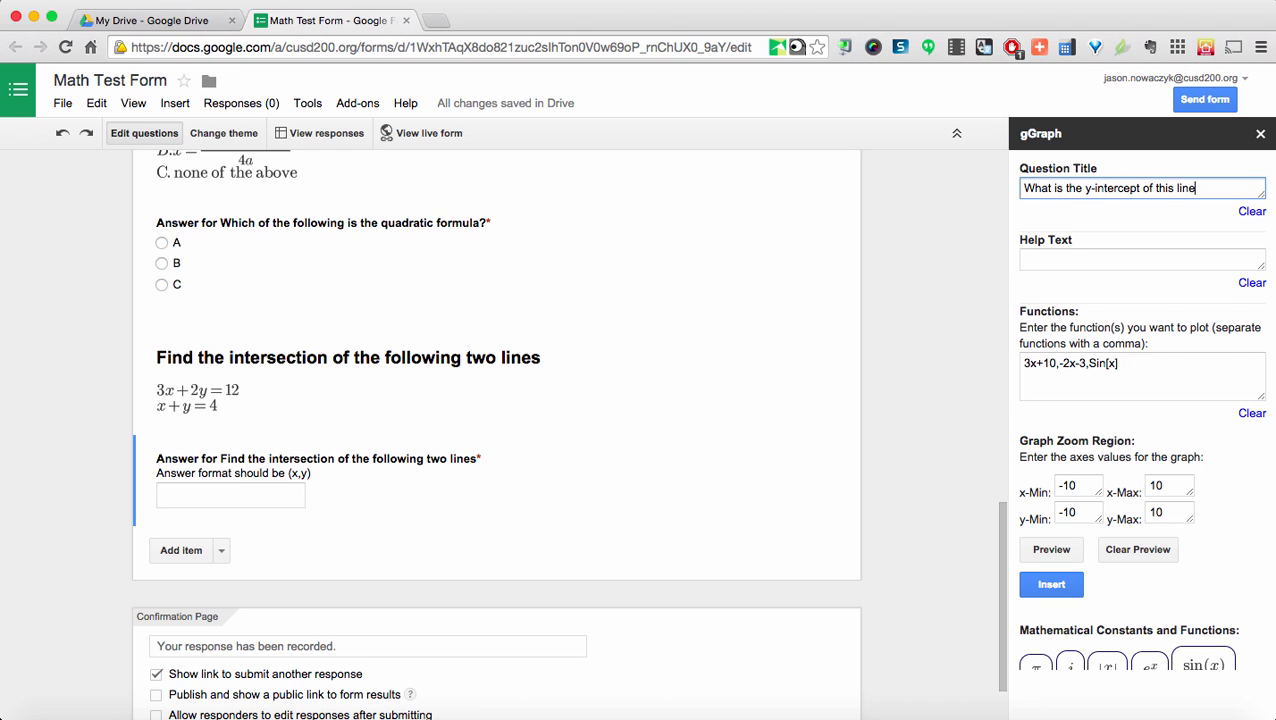
Replace the sample functions with y=2x+4, review the optional graph features, and insert the graph question into the form
drag(1148, 364, 1012, 364)
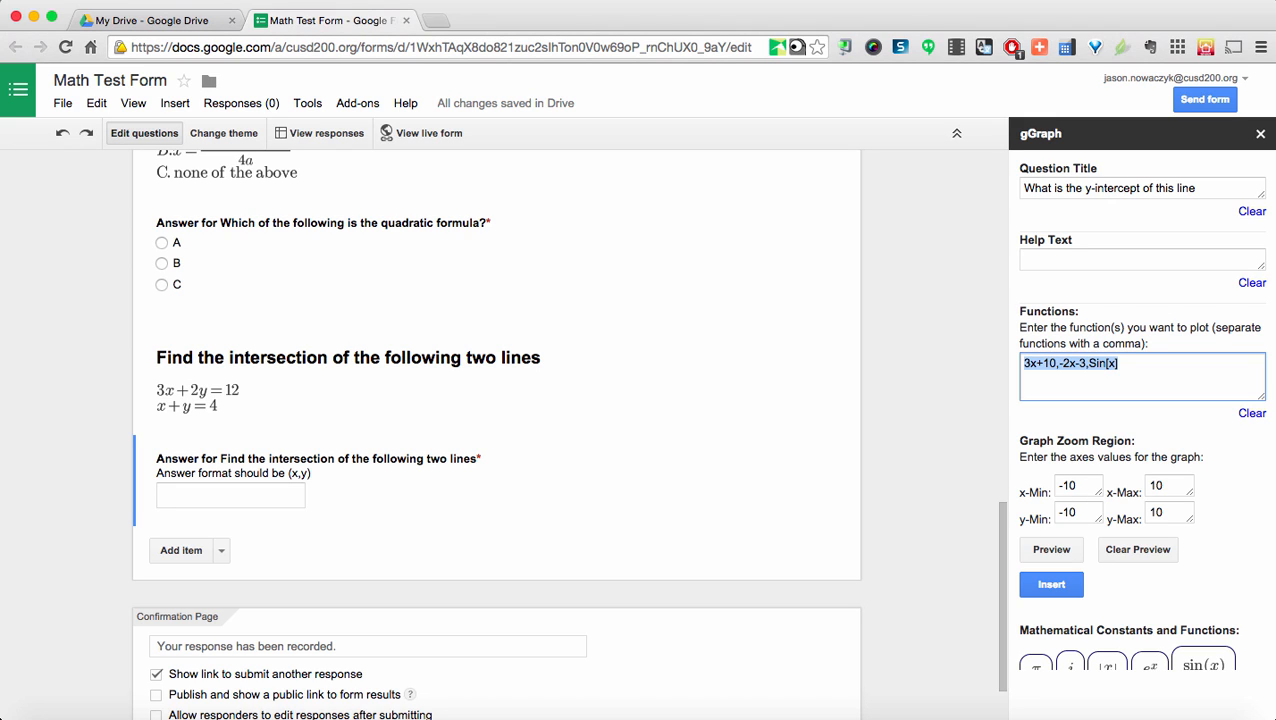
text(y=2x)
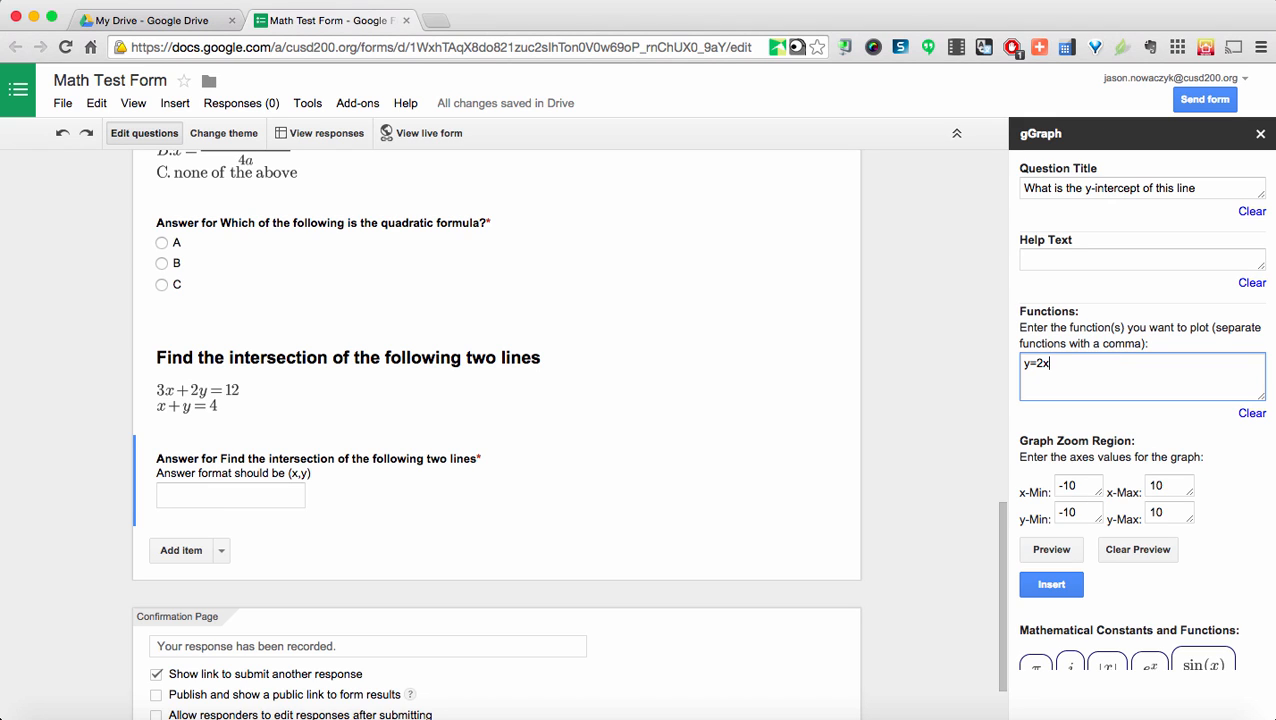
text(+4)
scroll(1245, 551, down, 3)
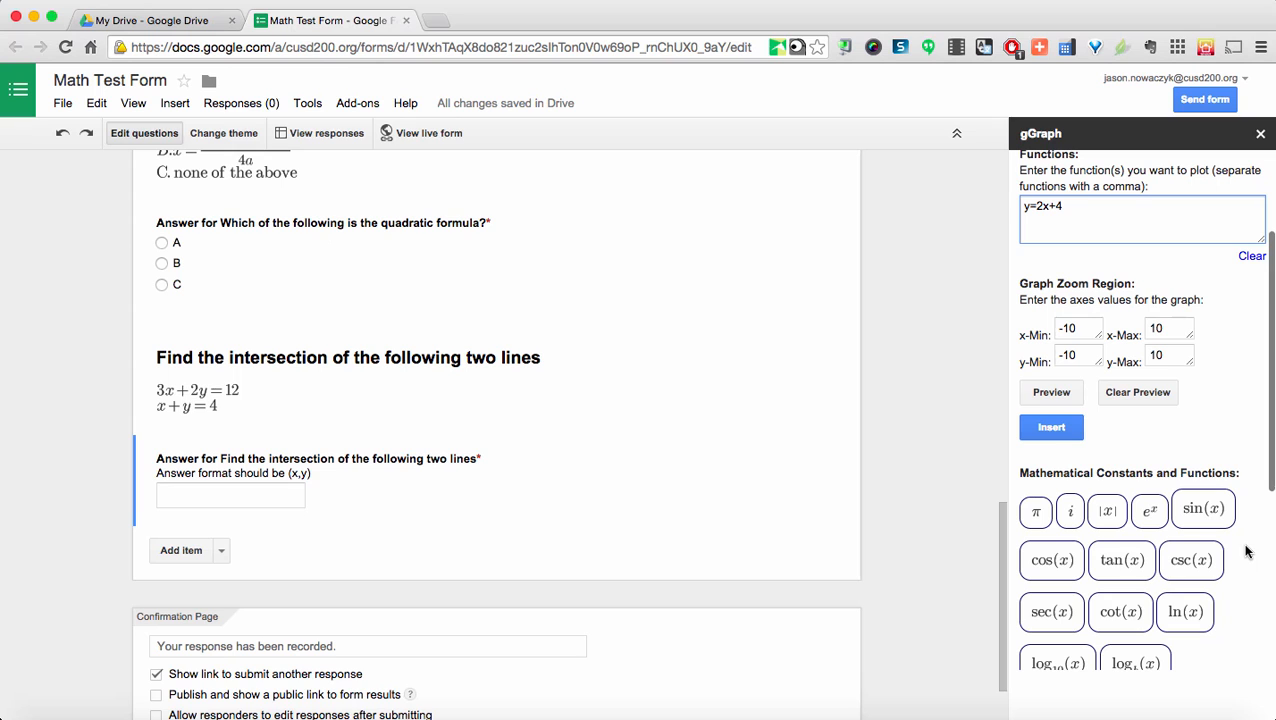
scroll(1101, 549, down, 4)
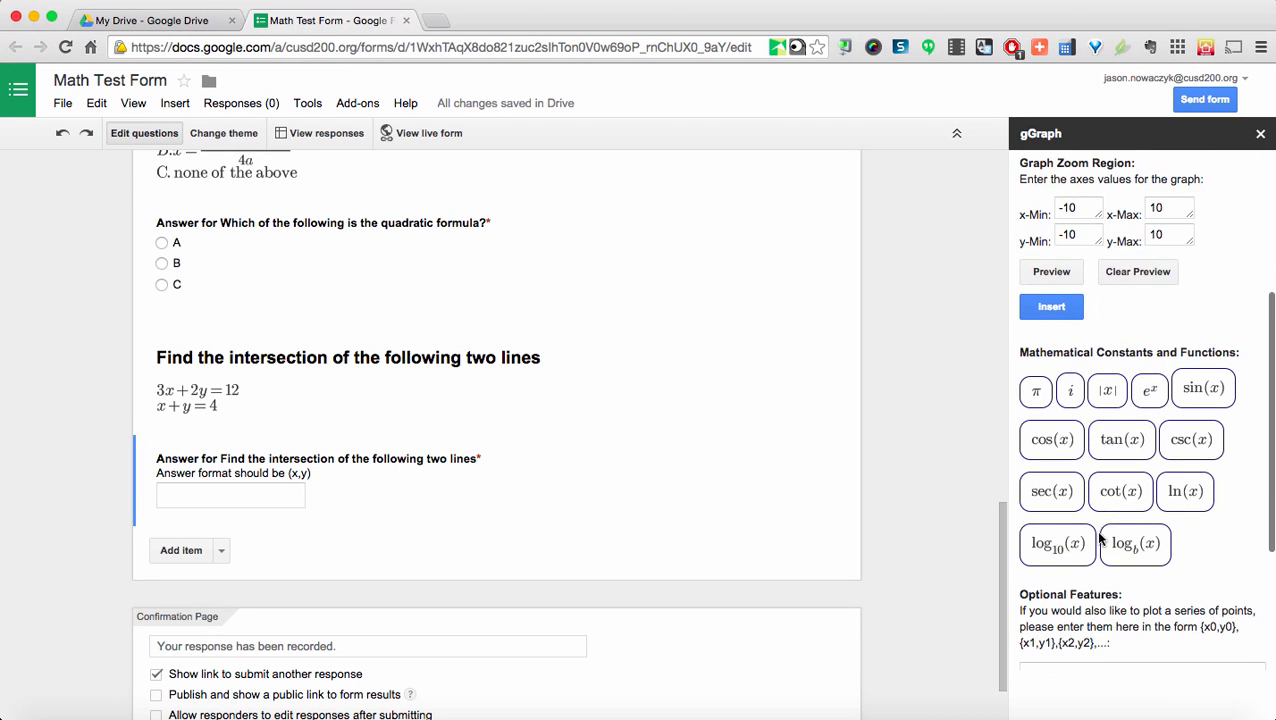
scroll(1101, 540, down, 3)
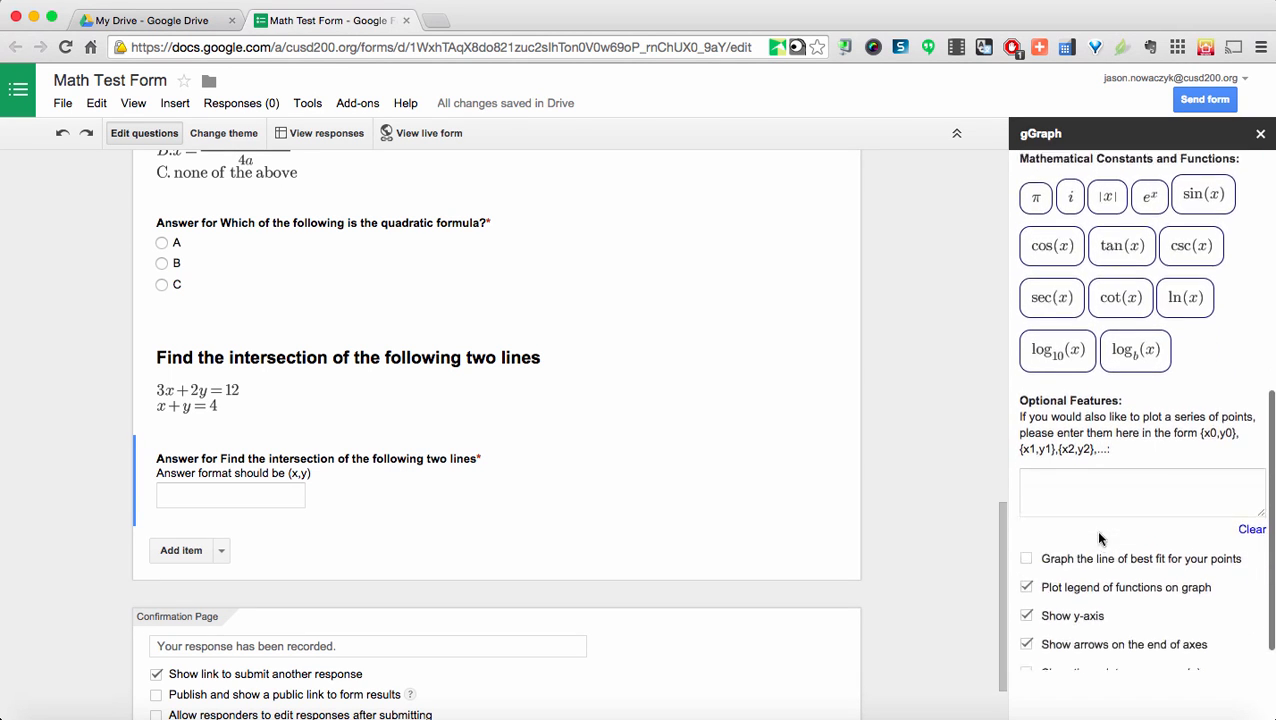
scroll(1101, 540, down, 1)
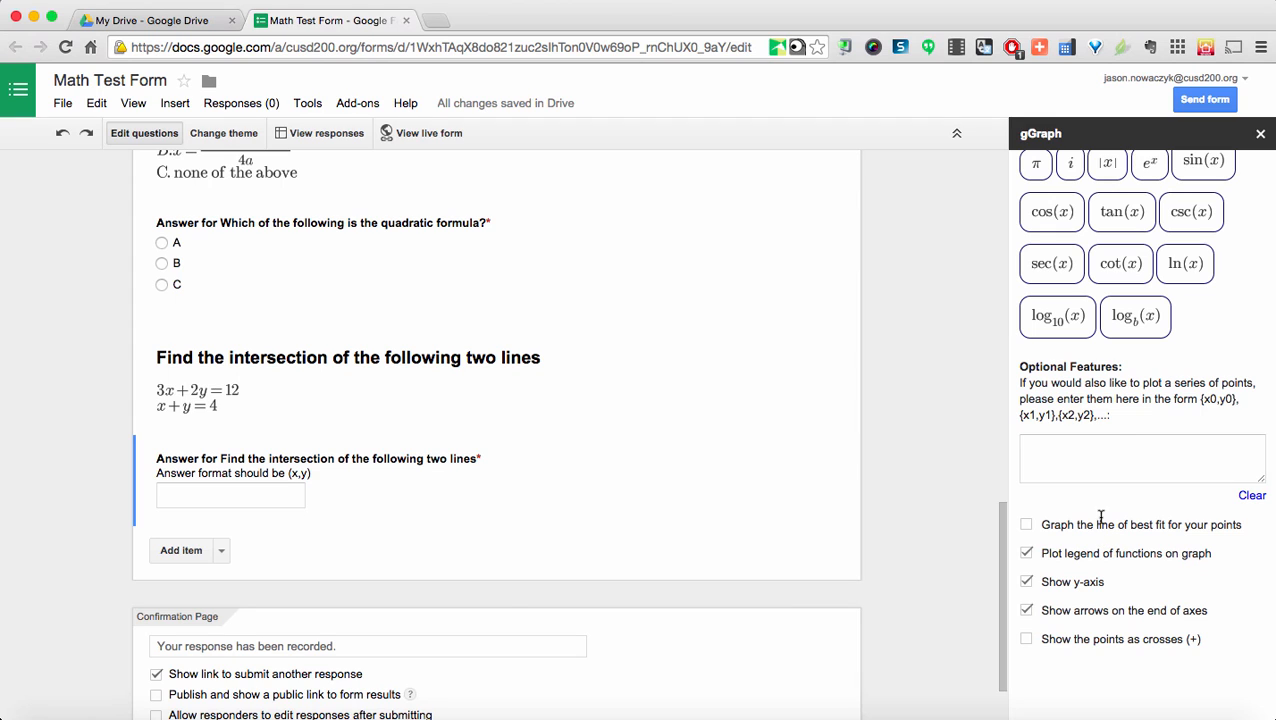
scroll(1068, 458, up, 10)
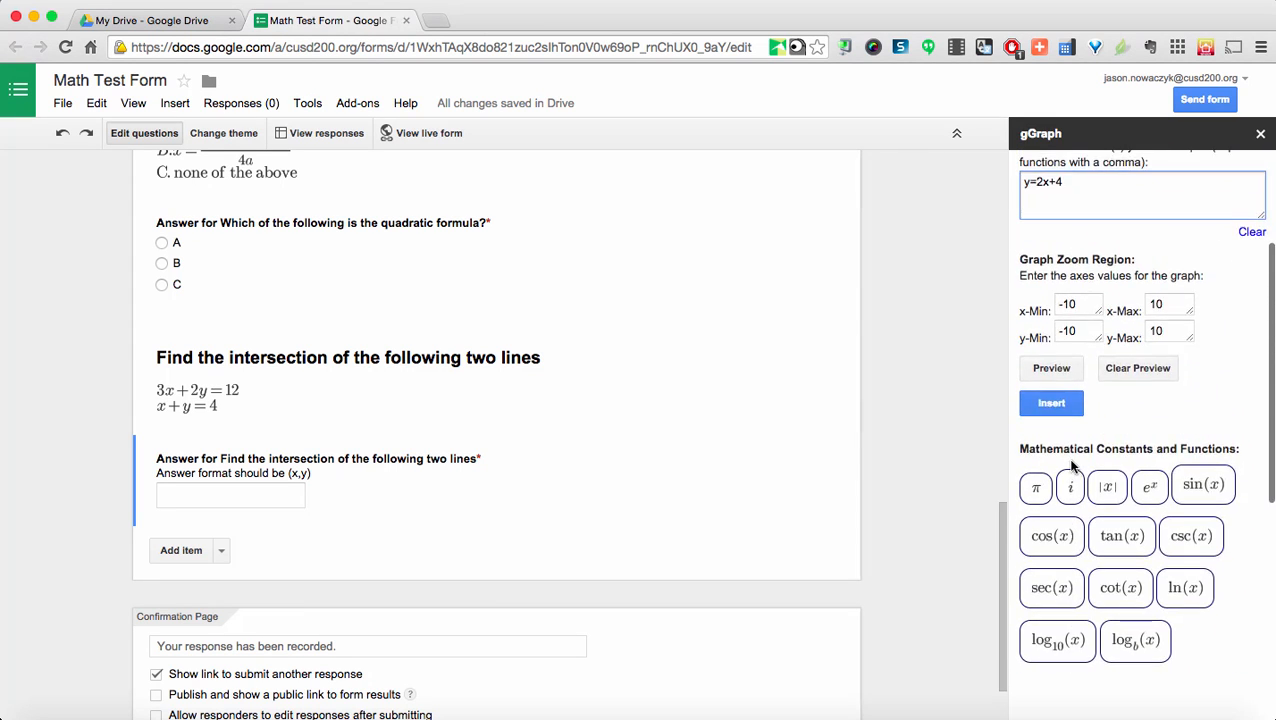
scroll(1070, 460, up, 1)
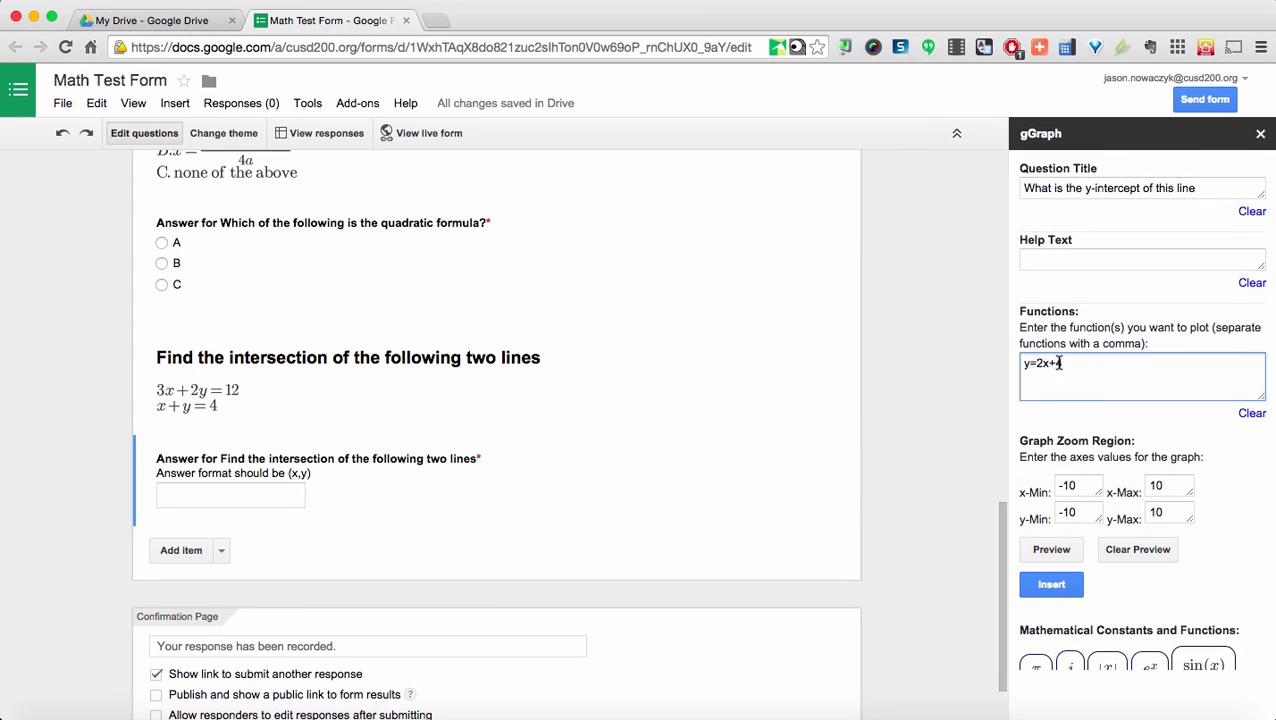
click(1052, 586)
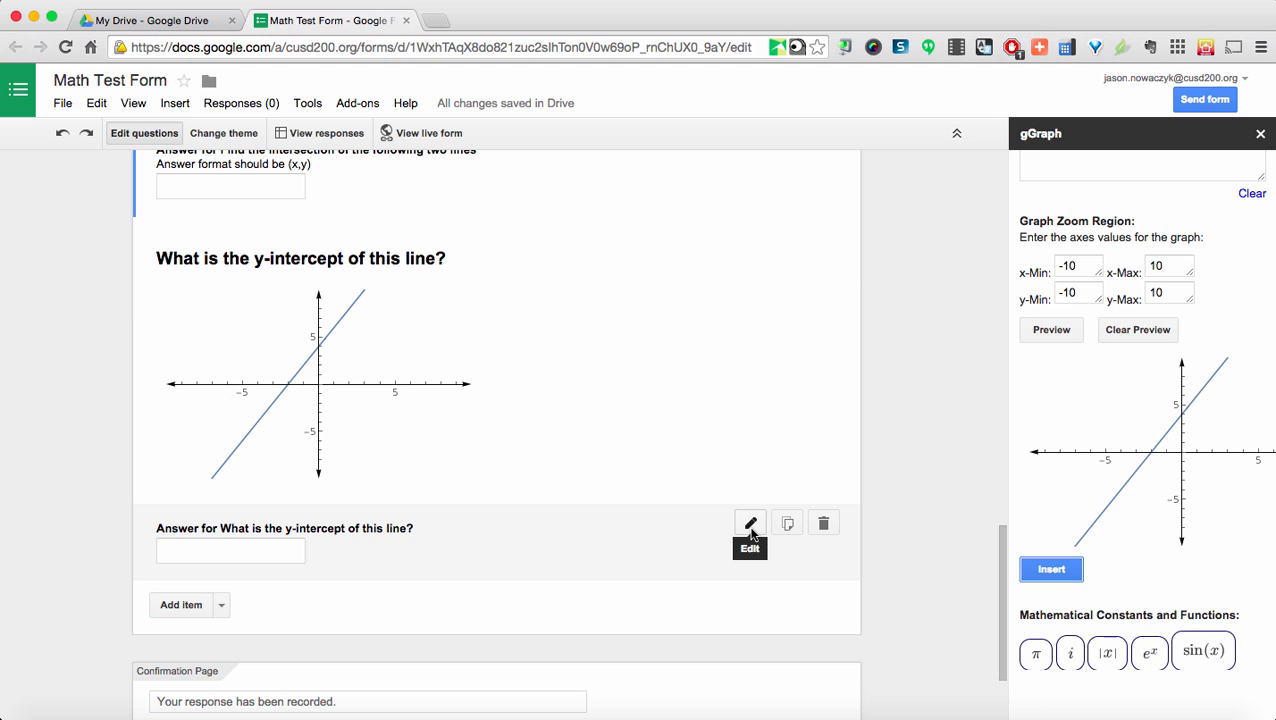
scroll(1127, 491, down, 5)
click(1127, 488)
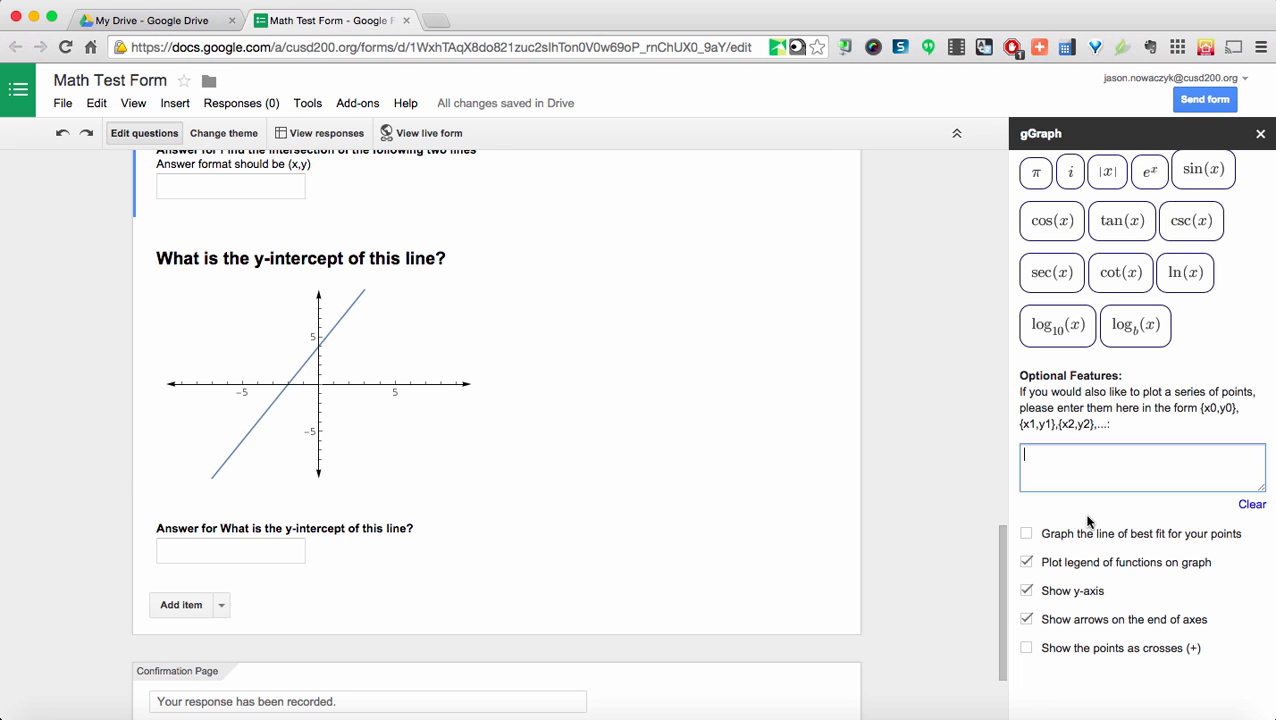
Start a g(Math) statistical display question titled "How many hrs of tv does the 75th percentile watch?"
click(357, 103)
mouse_move(395, 240)
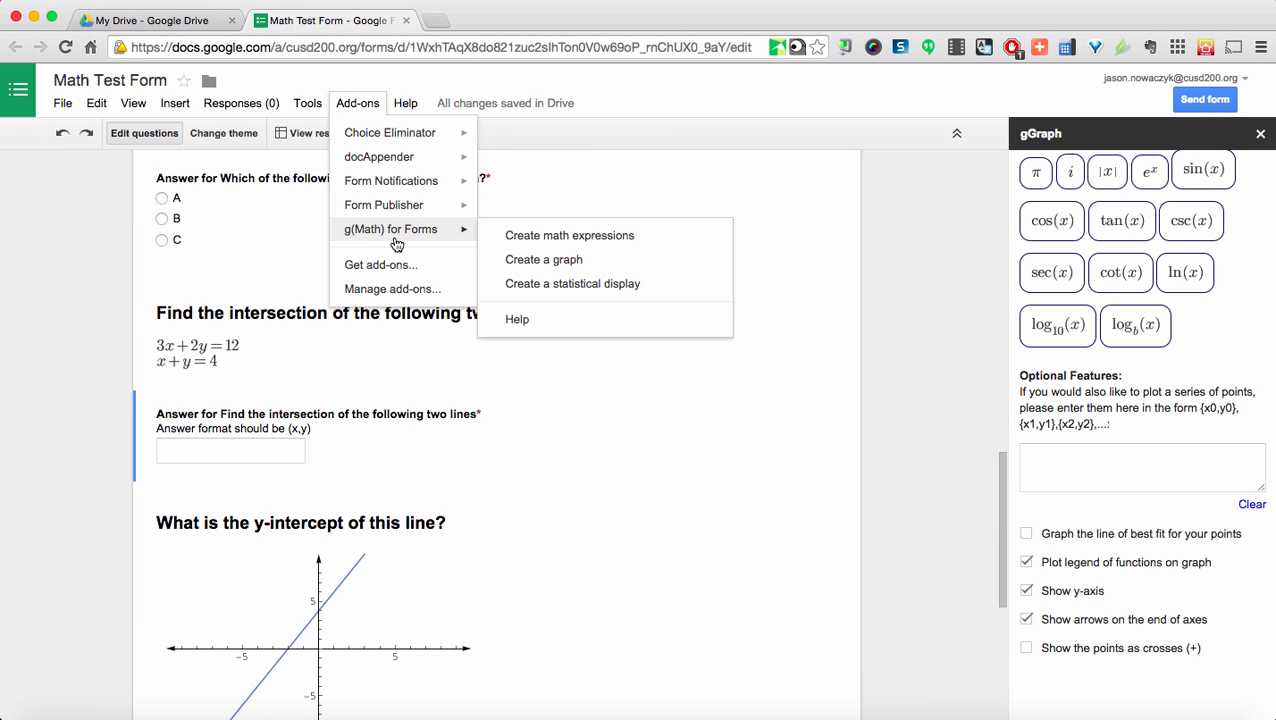
click(549, 289)
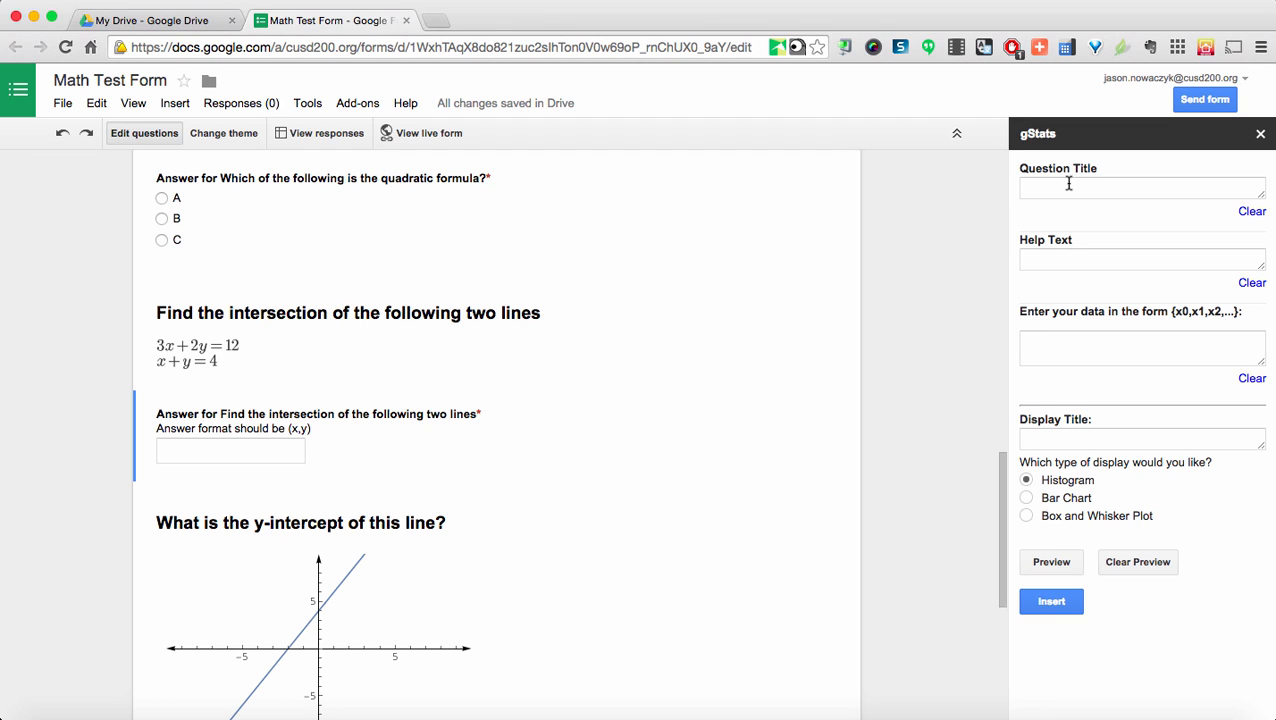
click(1068, 184)
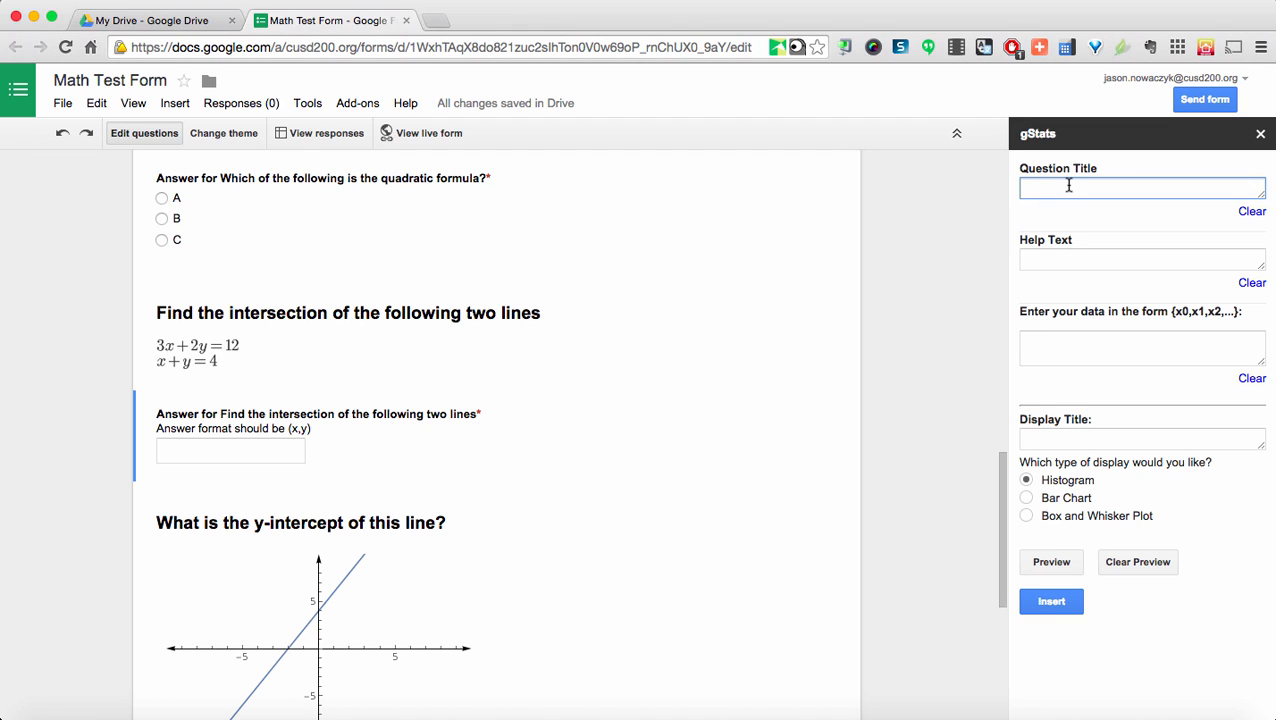
text(How many hrs of tv does teh)
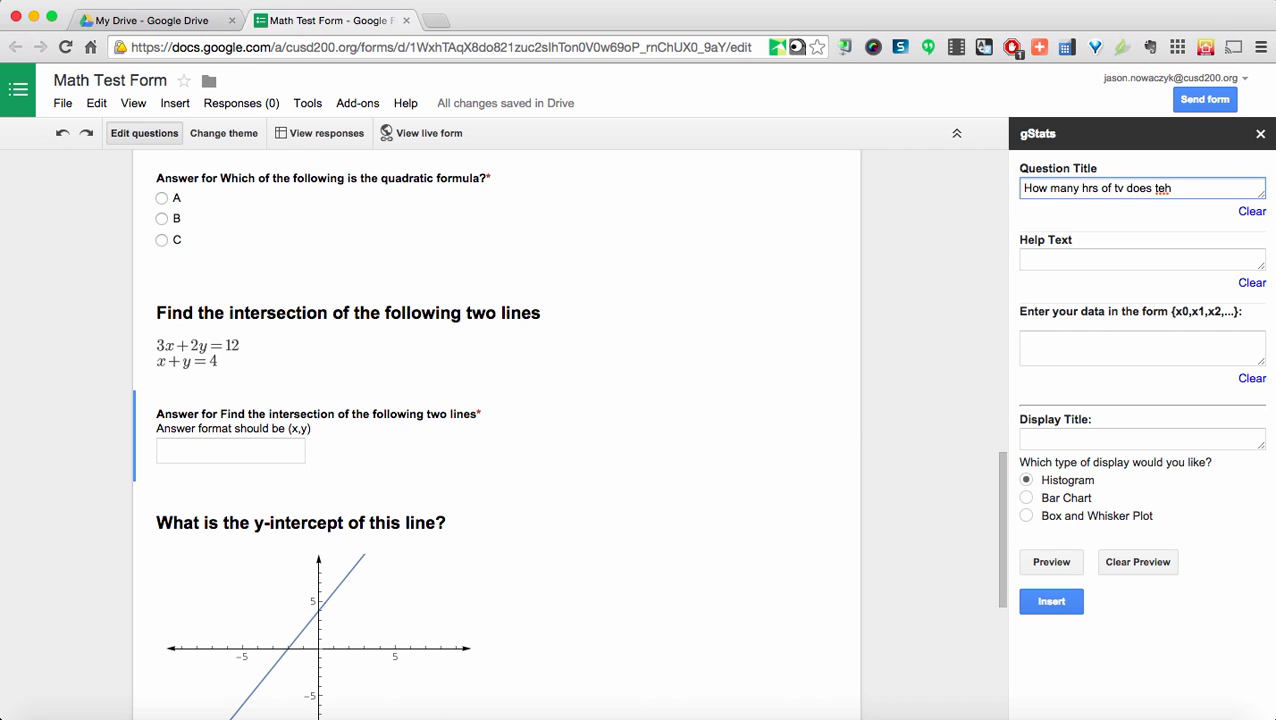
key(BackSpace)
key(BackSpace)
text(he 75th percentiel)
key(BackSpace)
text(le watch?)
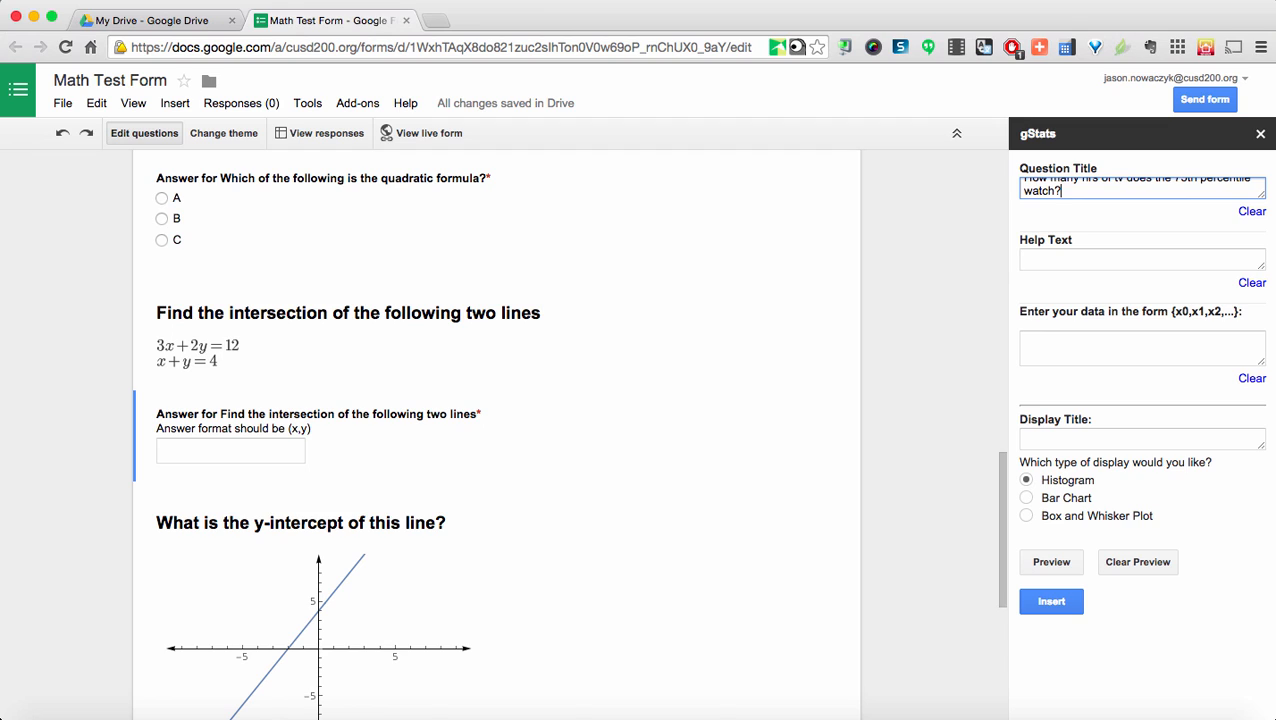
Enter the data {3,3,3,3,3,3,3,4,5,8,10,12,12,12,} and set the display title to "Number of hours watching tv"
click(1096, 344)
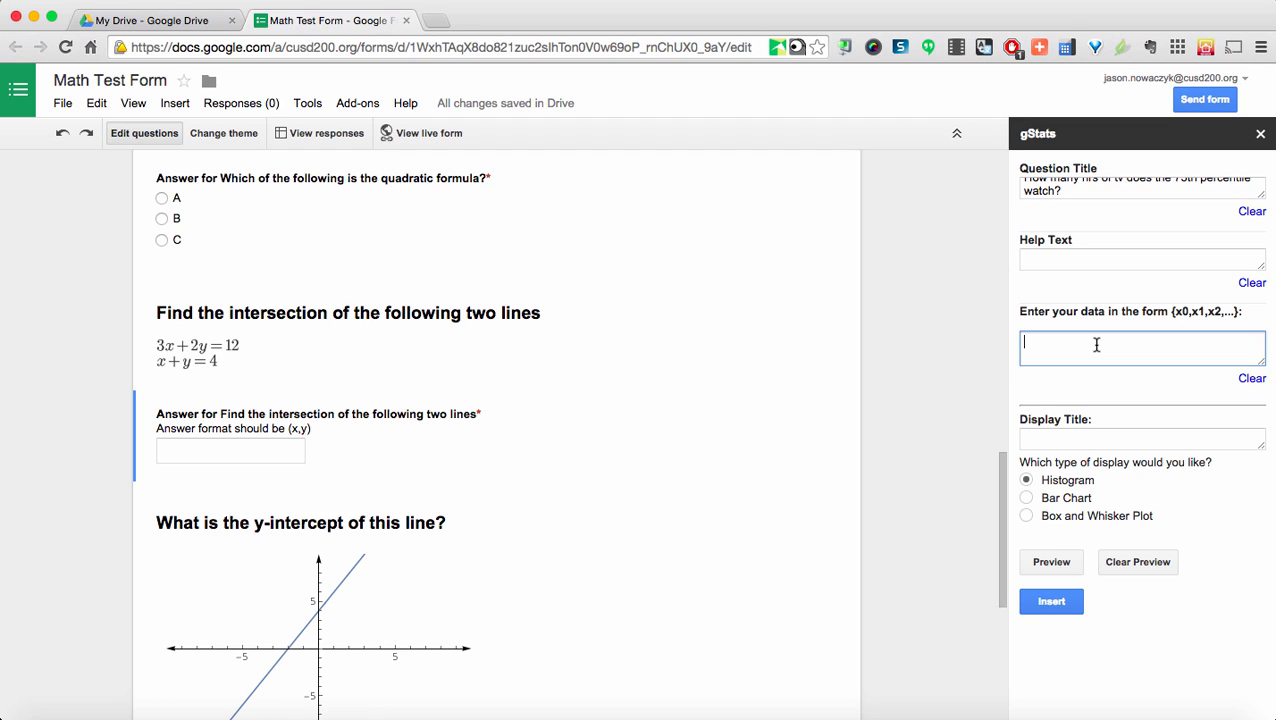
text({3,3,3,3,3,3,3,4,5,8,)
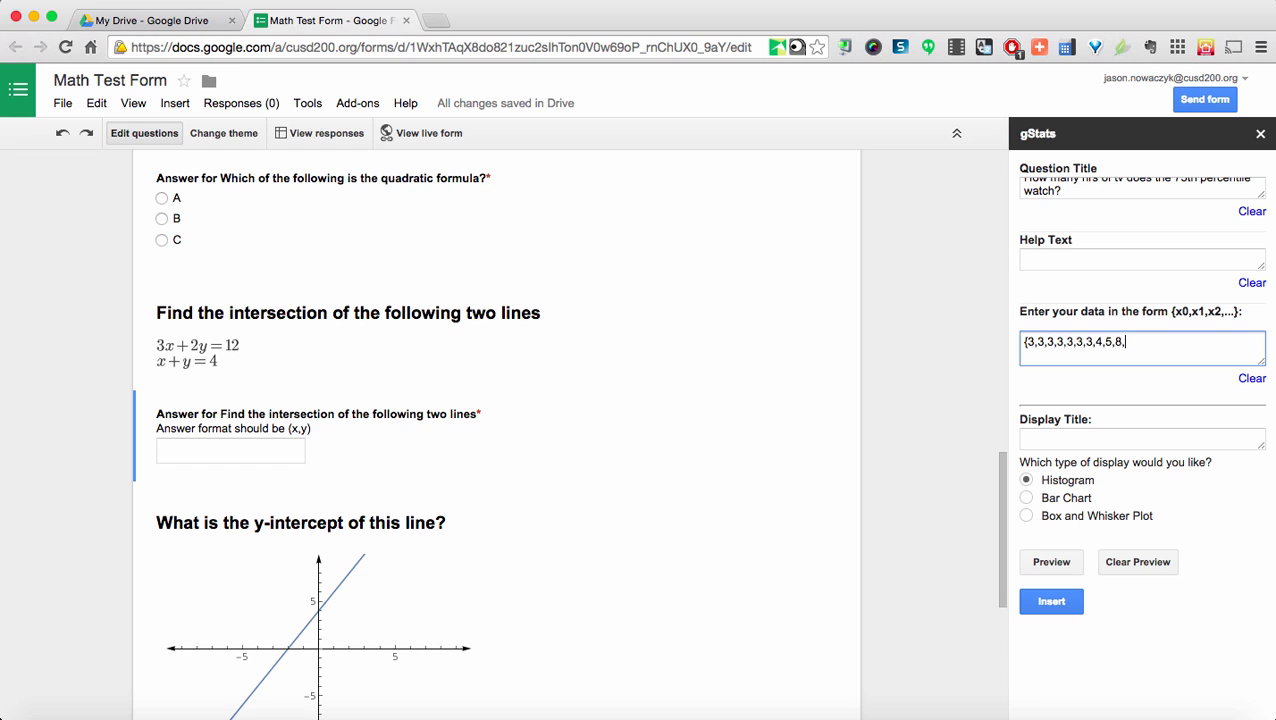
text(10,12,12,12,})
click(1120, 438)
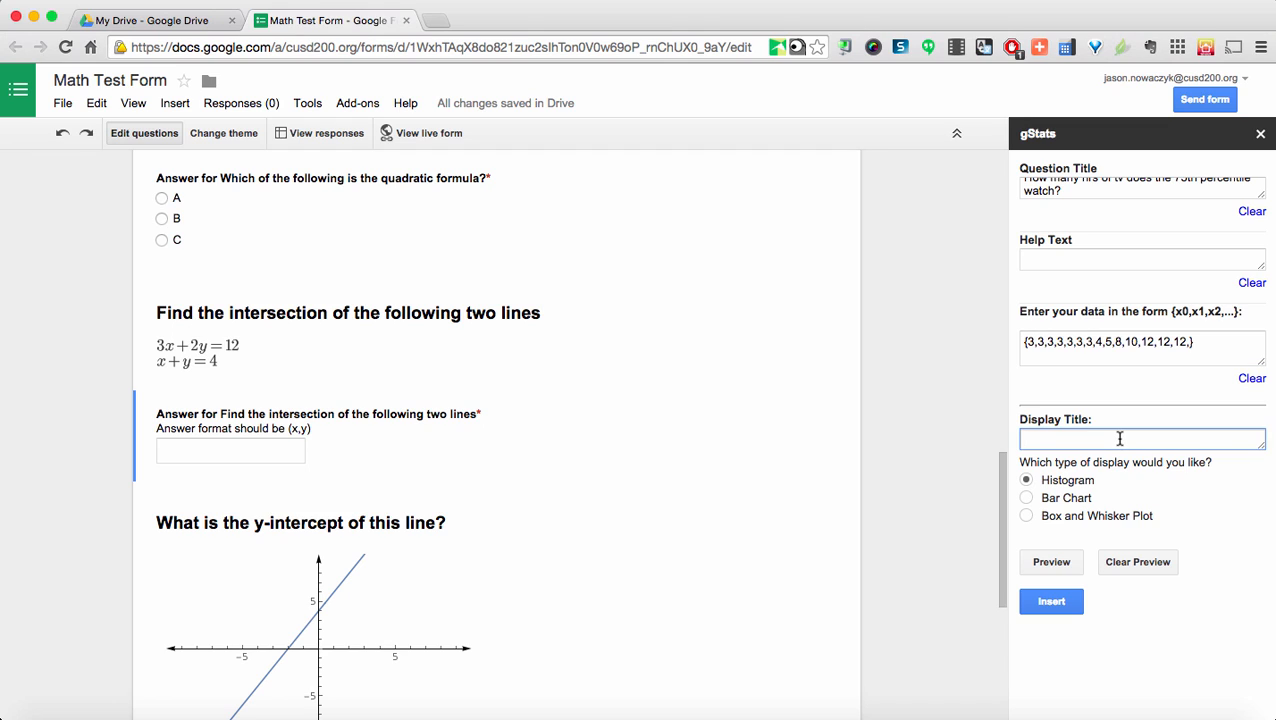
text(Number of hours watching tv)
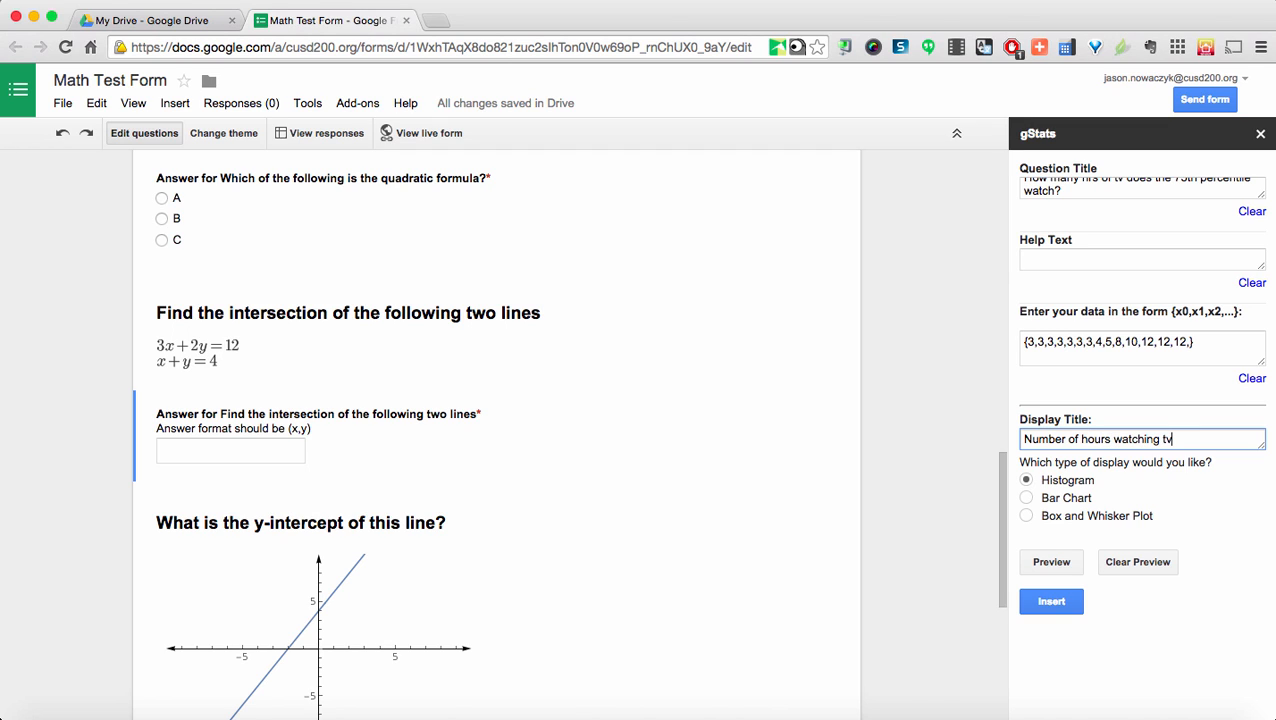
Choose a box and whisker plot as the display type, preview it, and insert the statistical display question into the form
click(1027, 516)
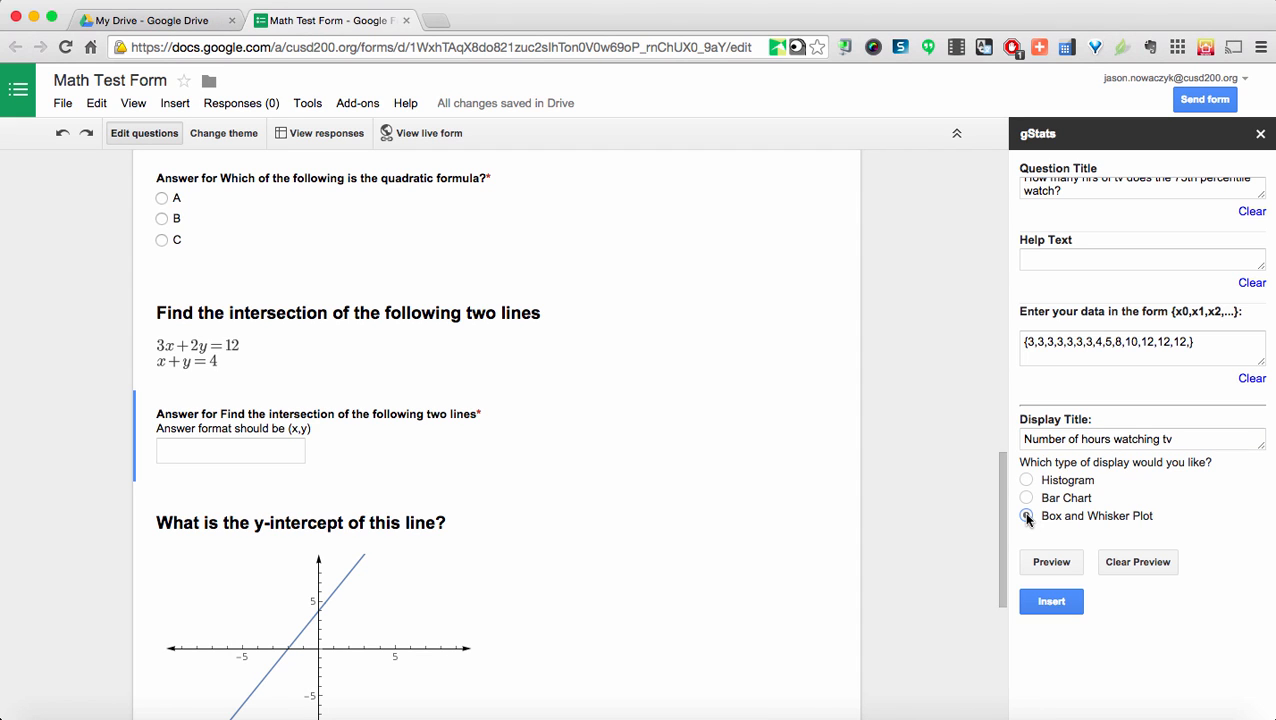
click(1051, 562)
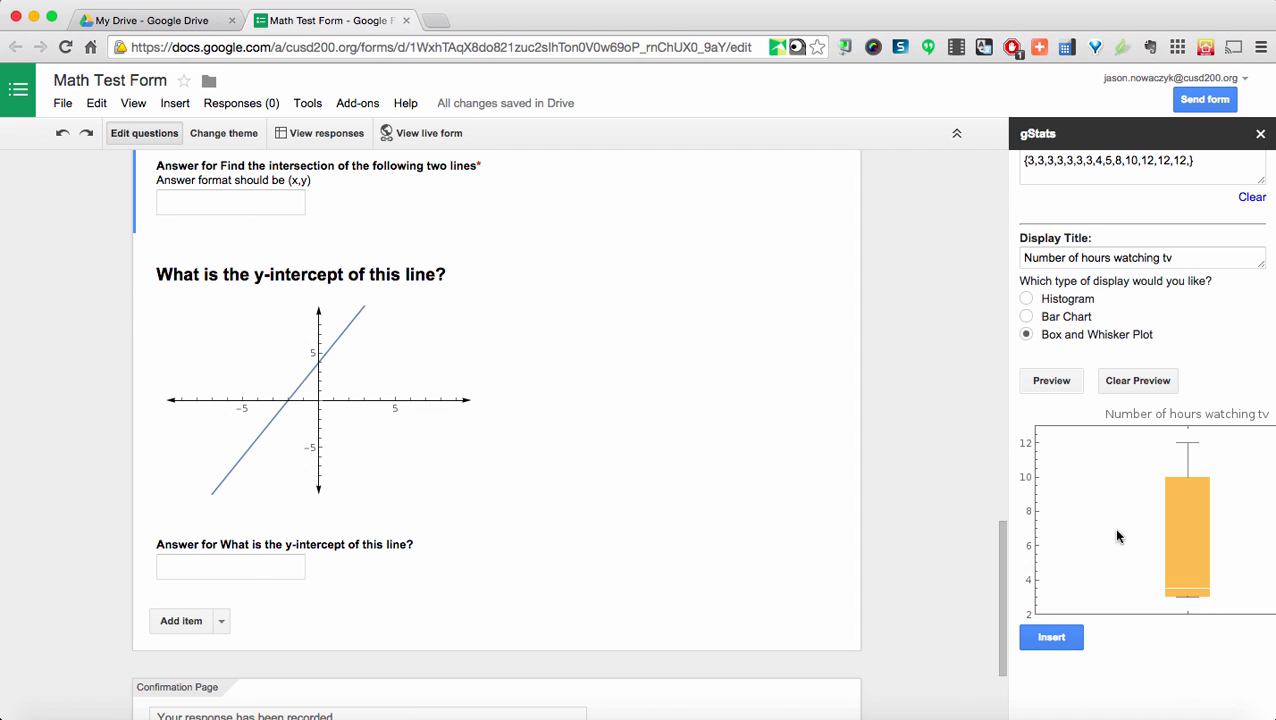
click(1057, 637)
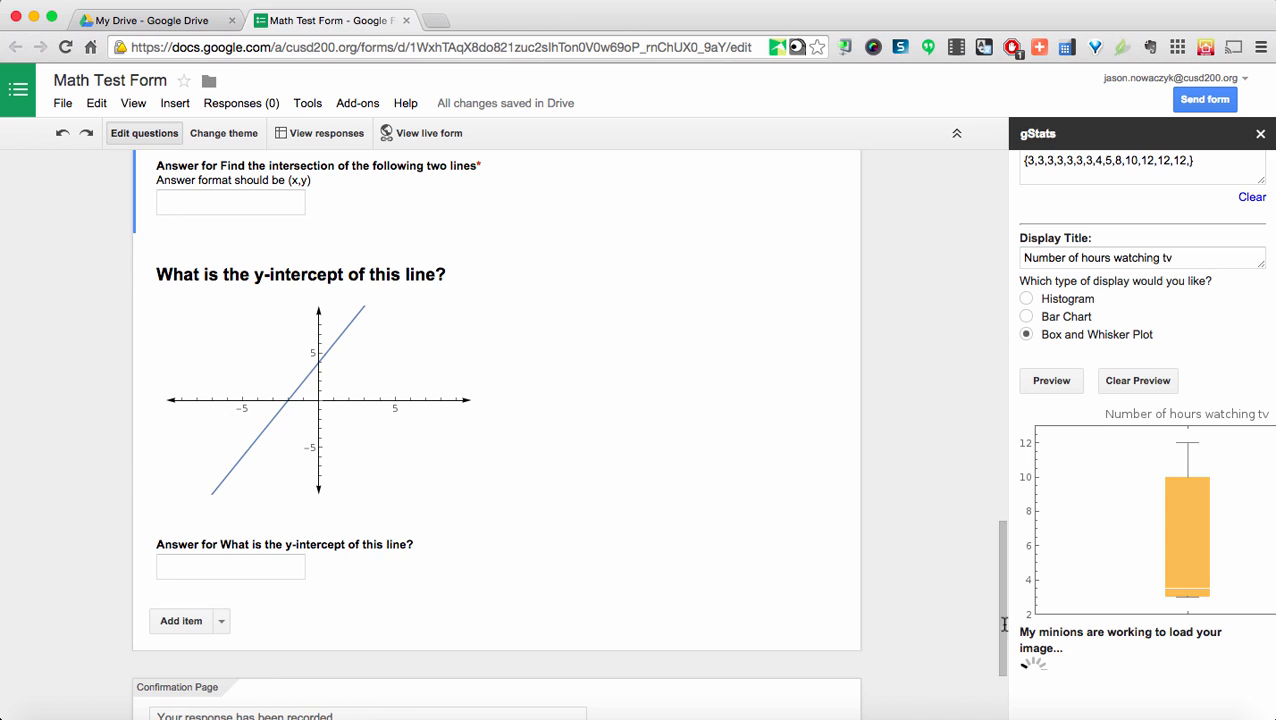
scroll(888, 596, up, 3)
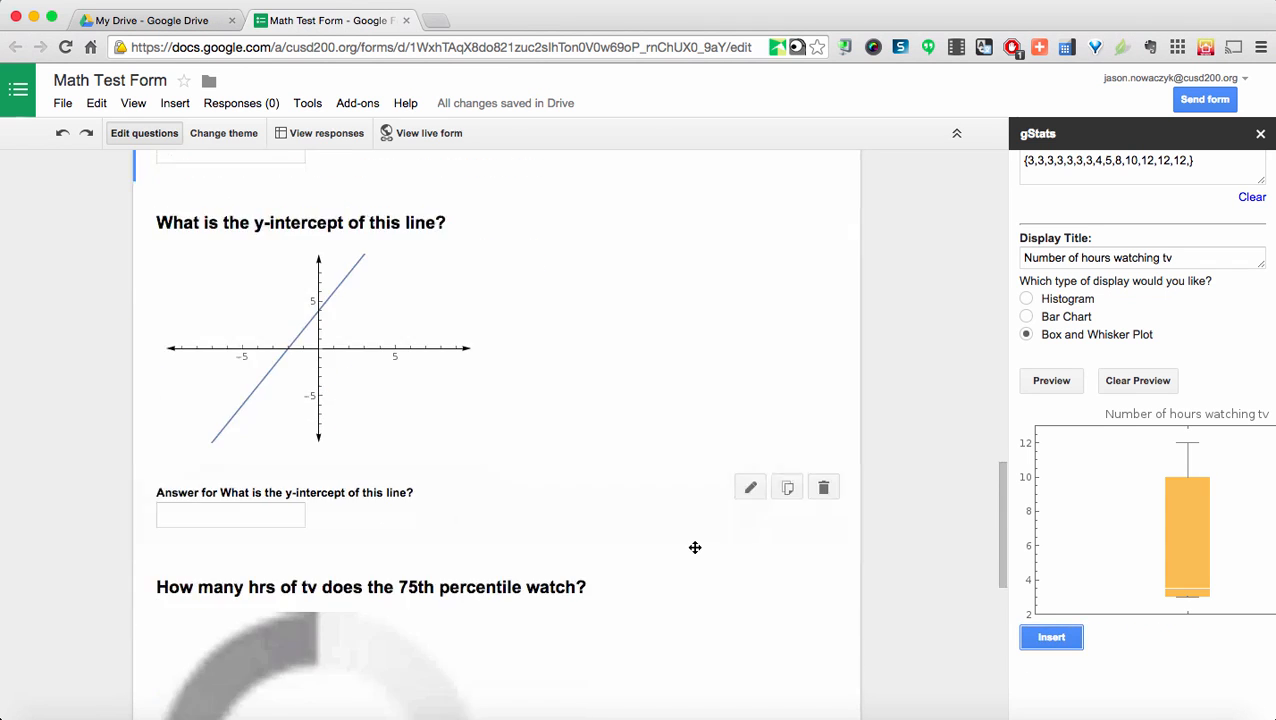
scroll(695, 547, down, 1)
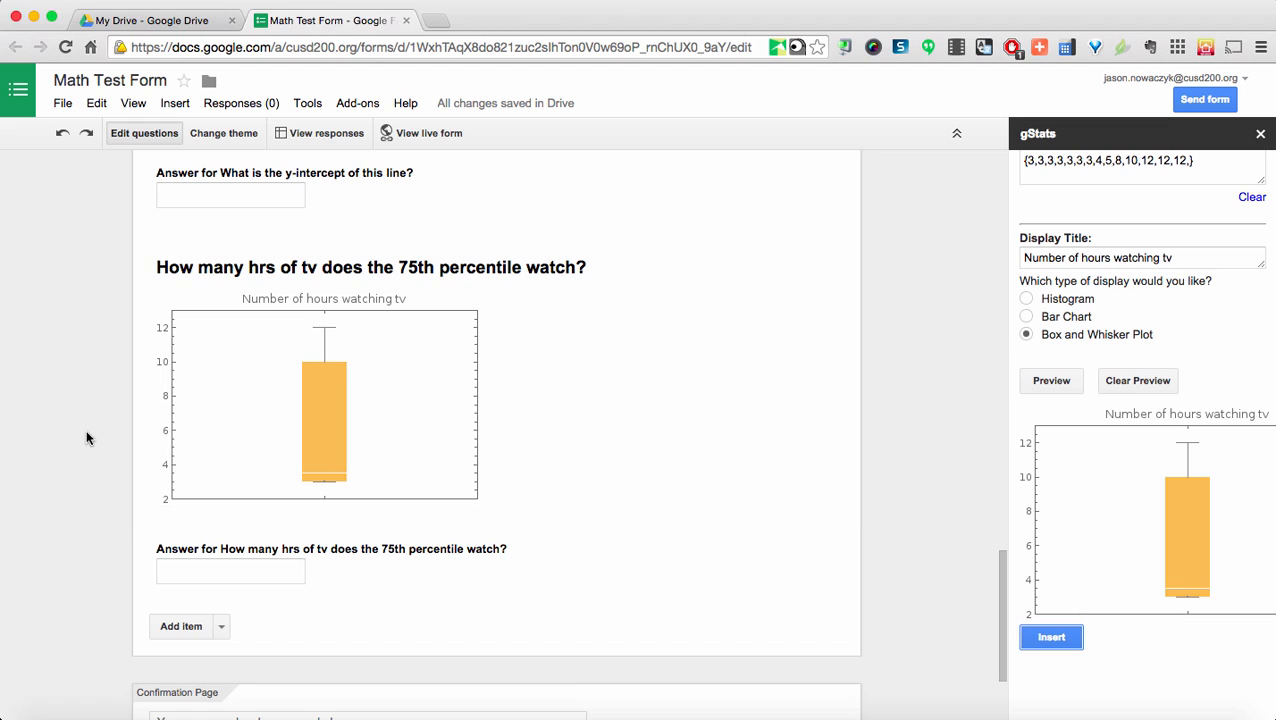
scroll(86, 437, down, 1)
scroll(610, 452, up, 7)
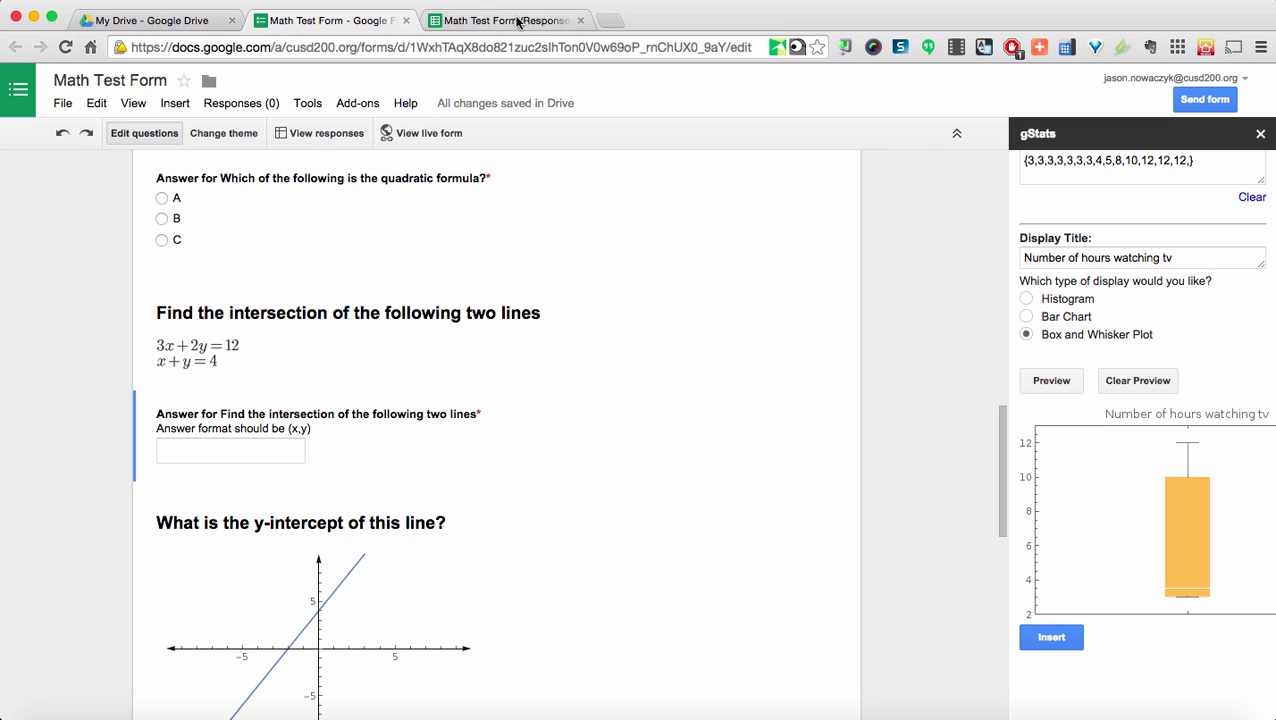
Switch to the Math Test Form (Responses) spreadsheet and start grading the assignment with Flubaroo
click(516, 20)
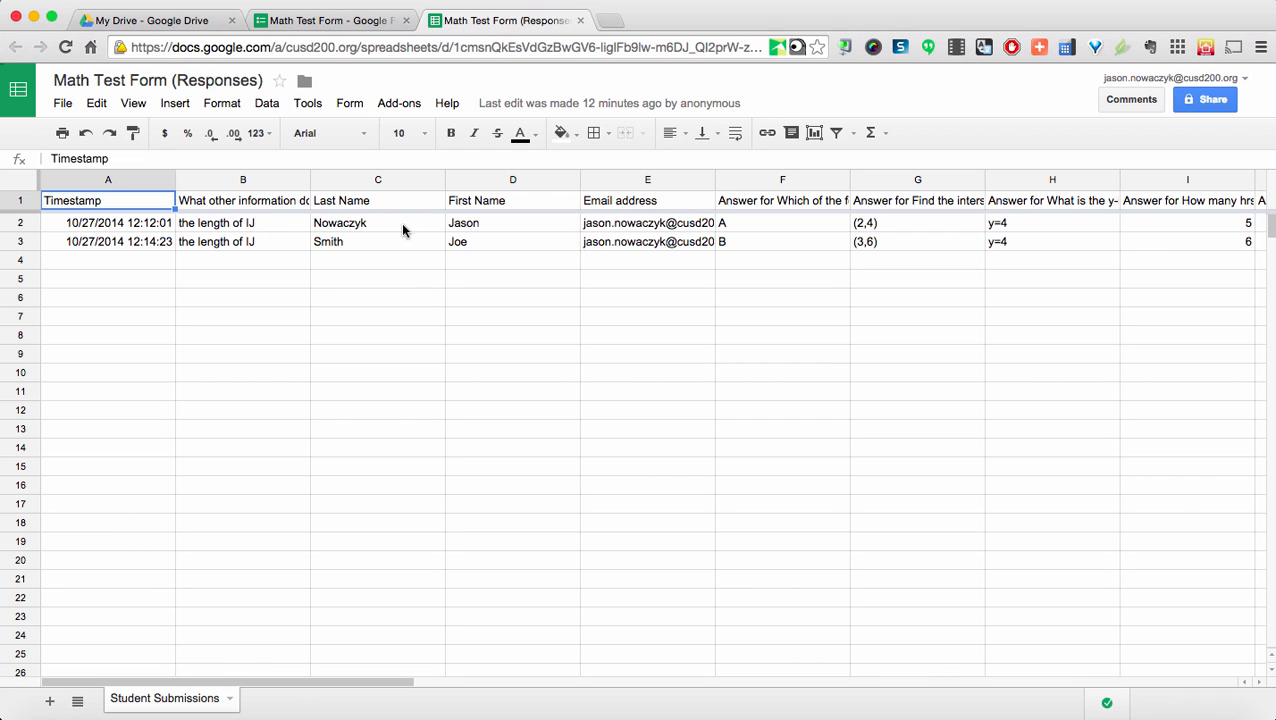
click(393, 108)
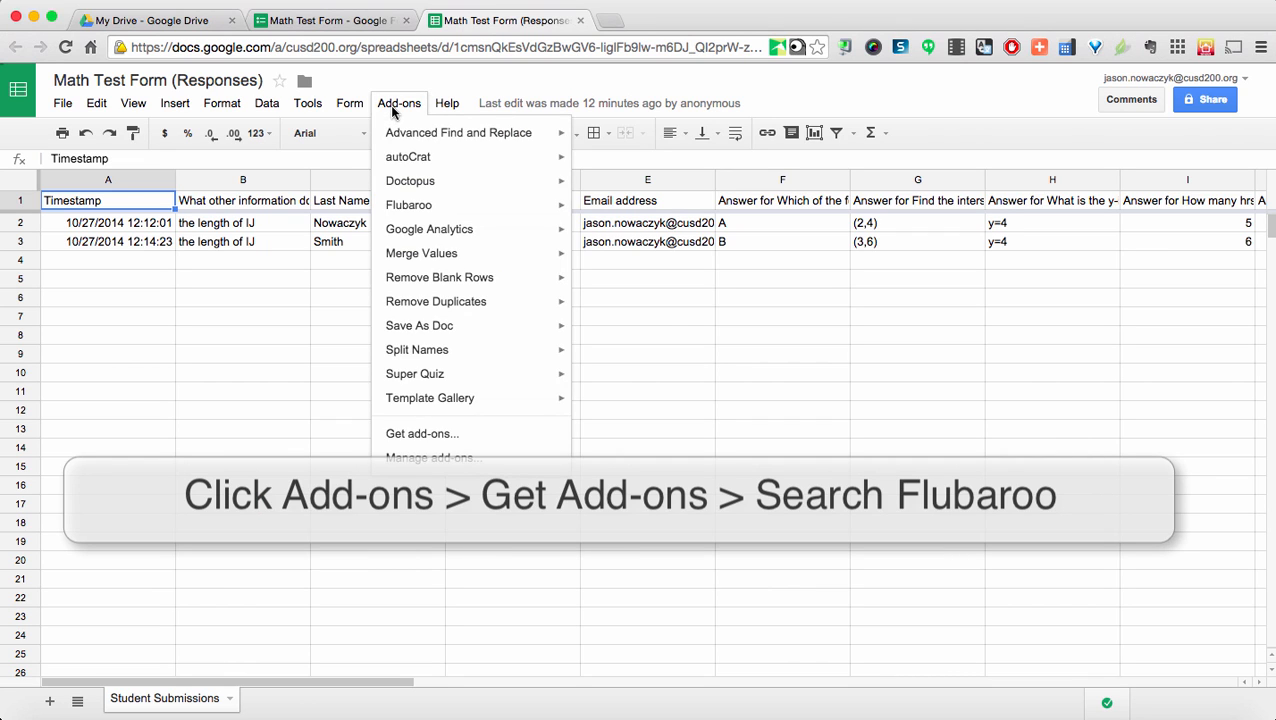
mouse_move(487, 207)
click(603, 213)
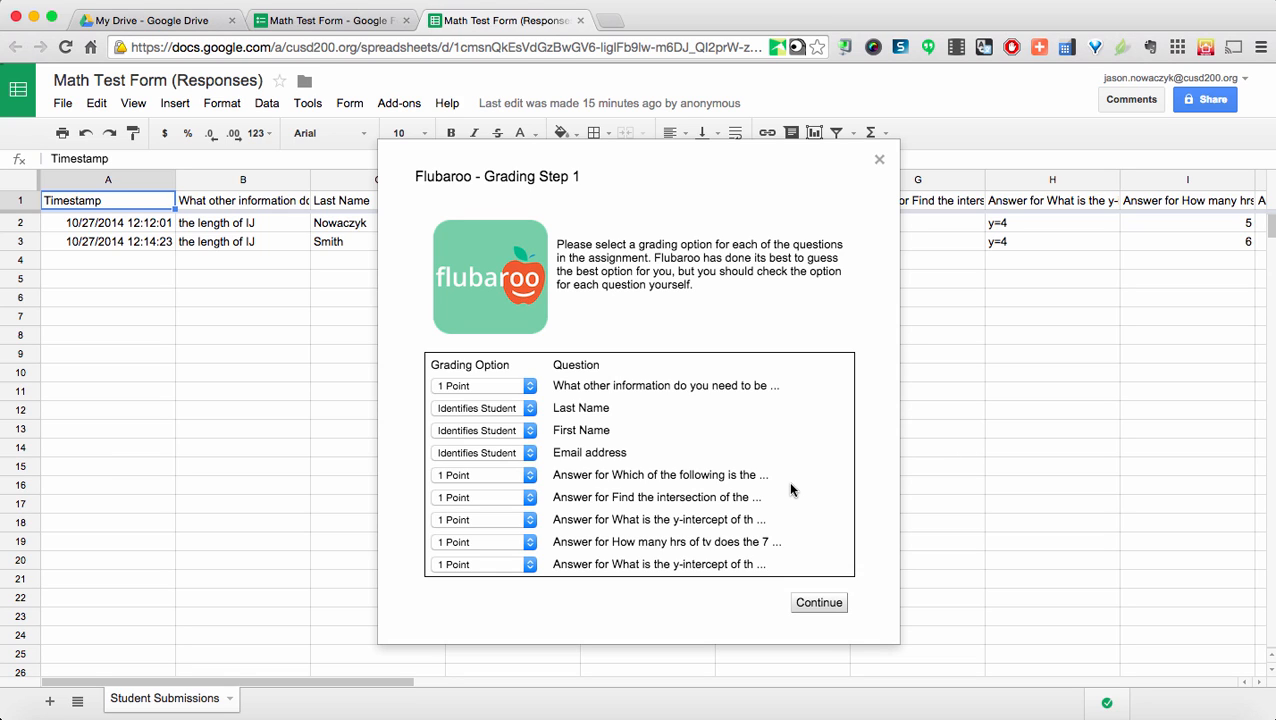
Review the grading options and accept 1 Point per question, with the last name, first name and email fields identifying the student
click(528, 388)
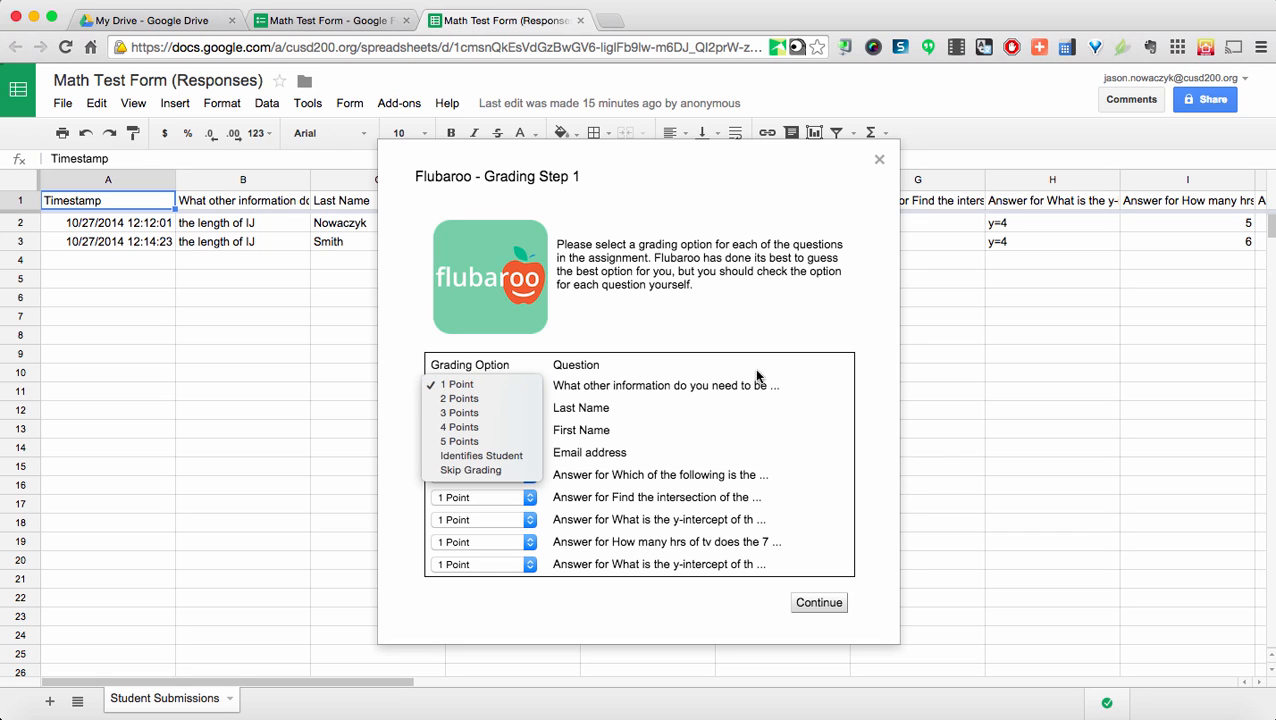
click(763, 330)
scroll(699, 417, down, 2)
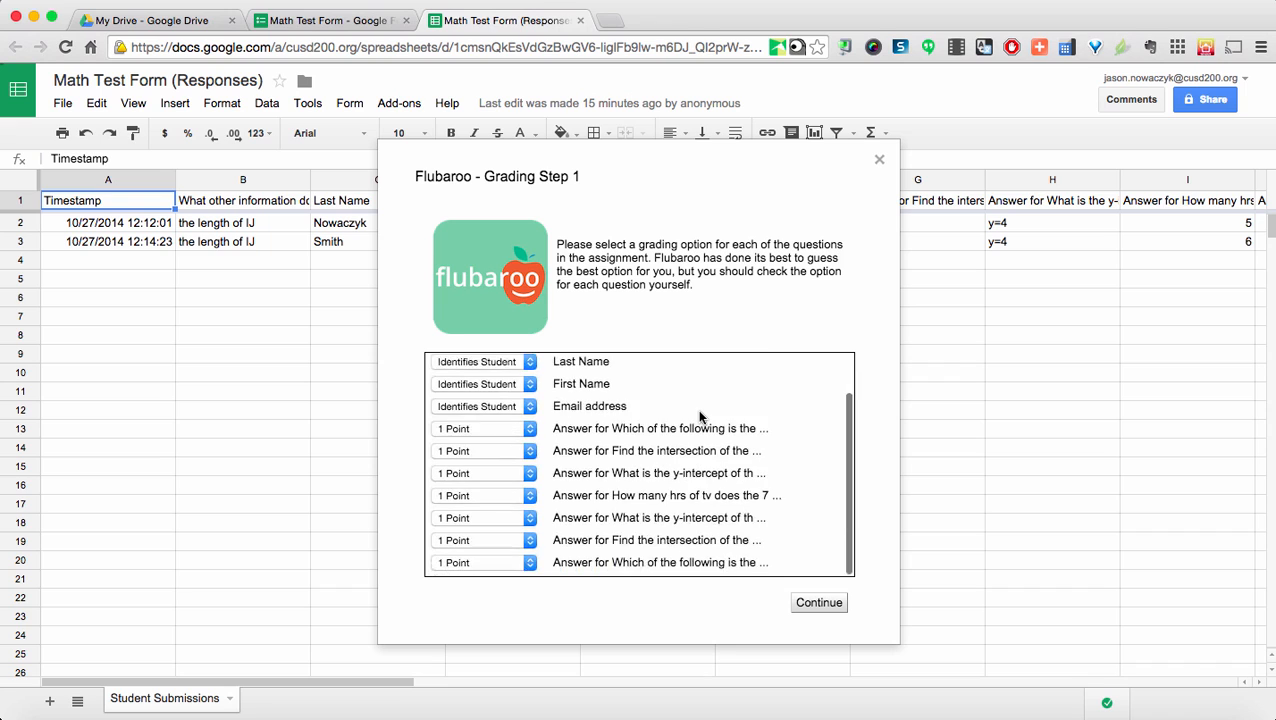
scroll(699, 417, up, 2)
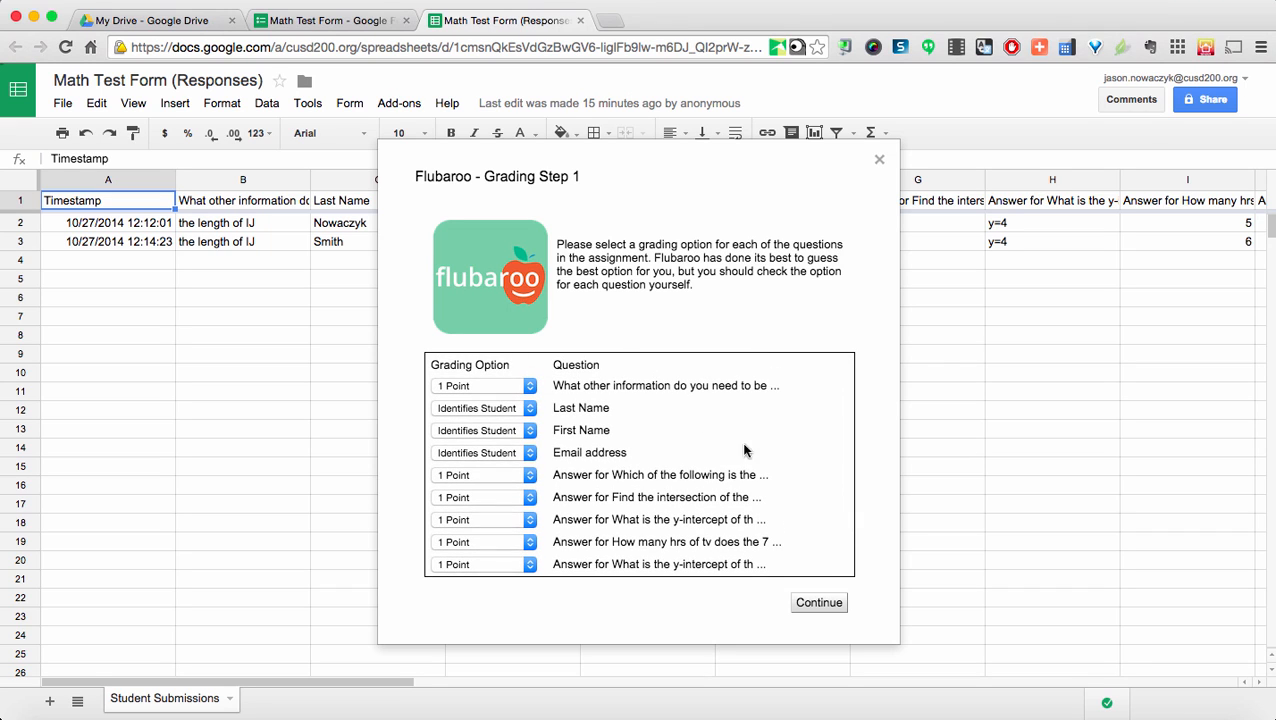
click(820, 603)
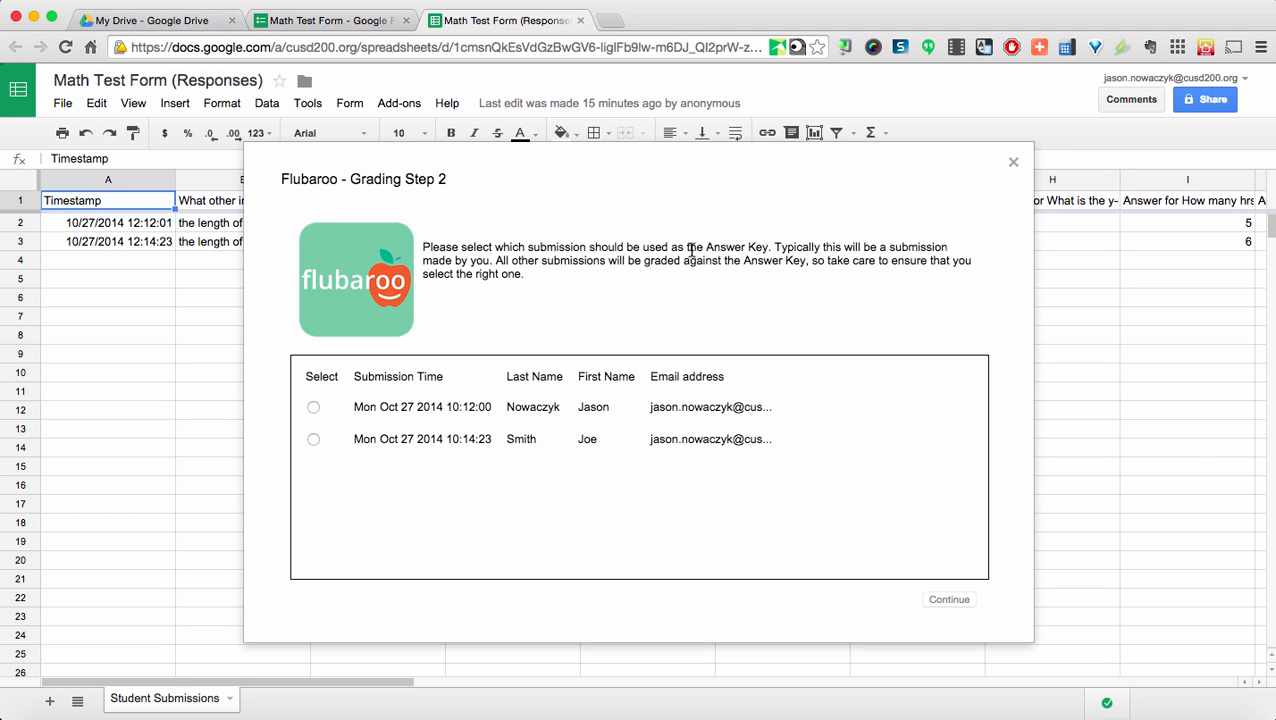
Grade the submissions using the first submission as the answer key, and review the per-question scores in the Grades sheet
click(314, 409)
click(950, 600)
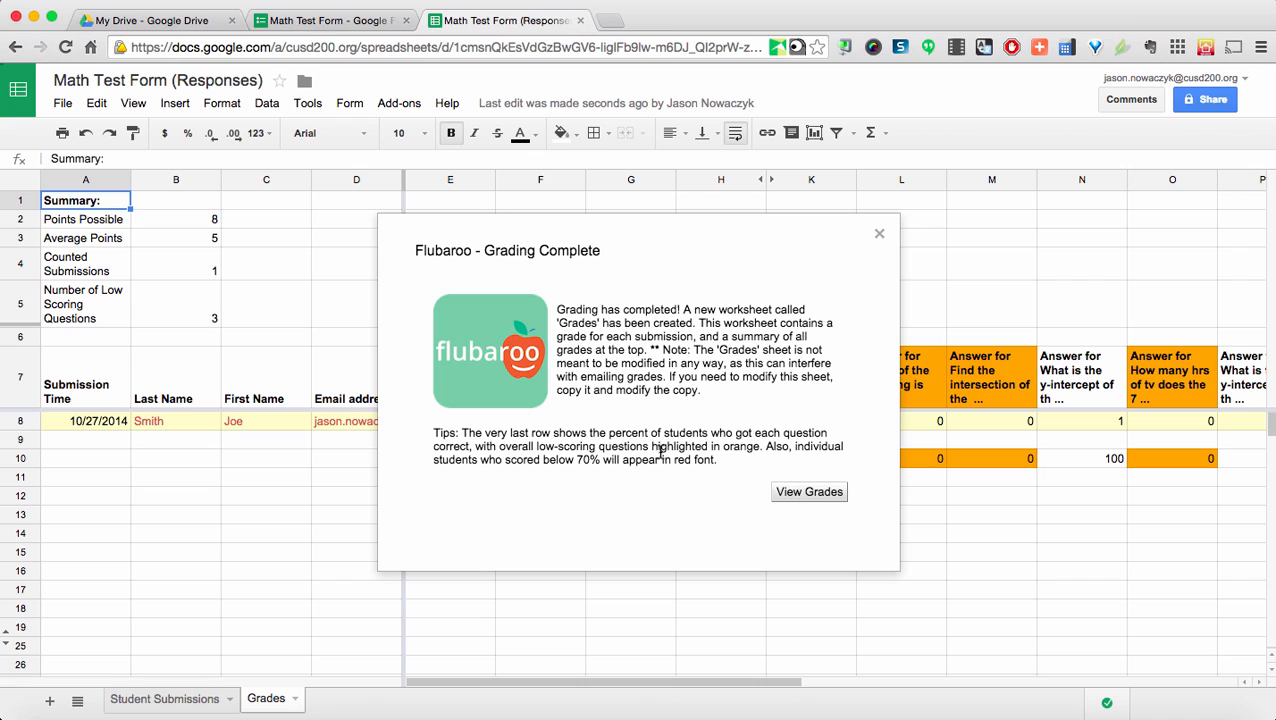
click(794, 495)
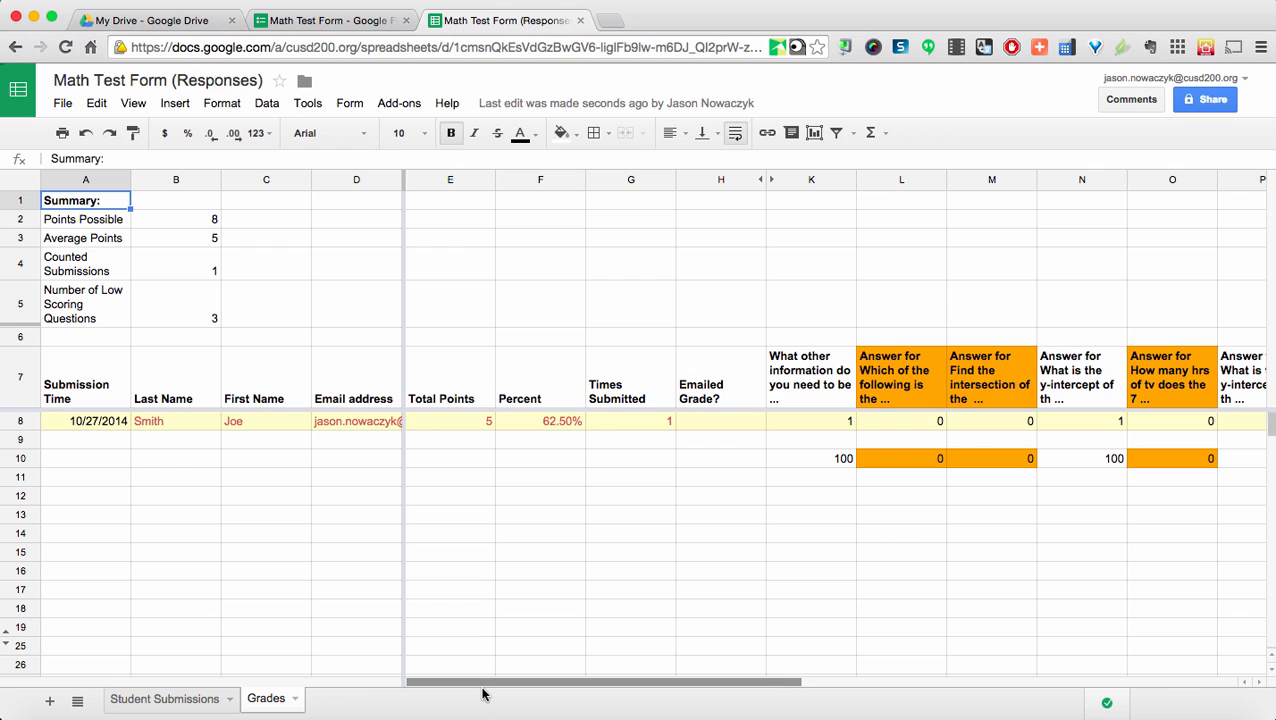
drag(483, 682, 634, 682)
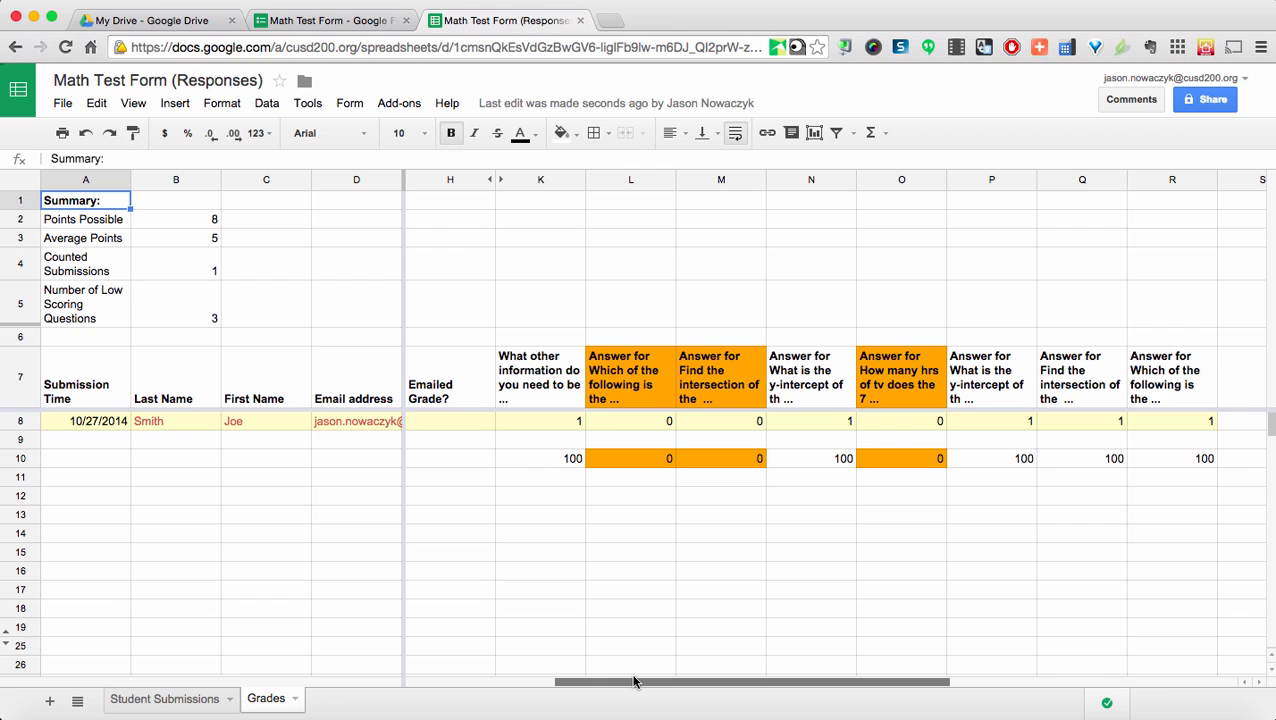
drag(634, 682, 470, 700)
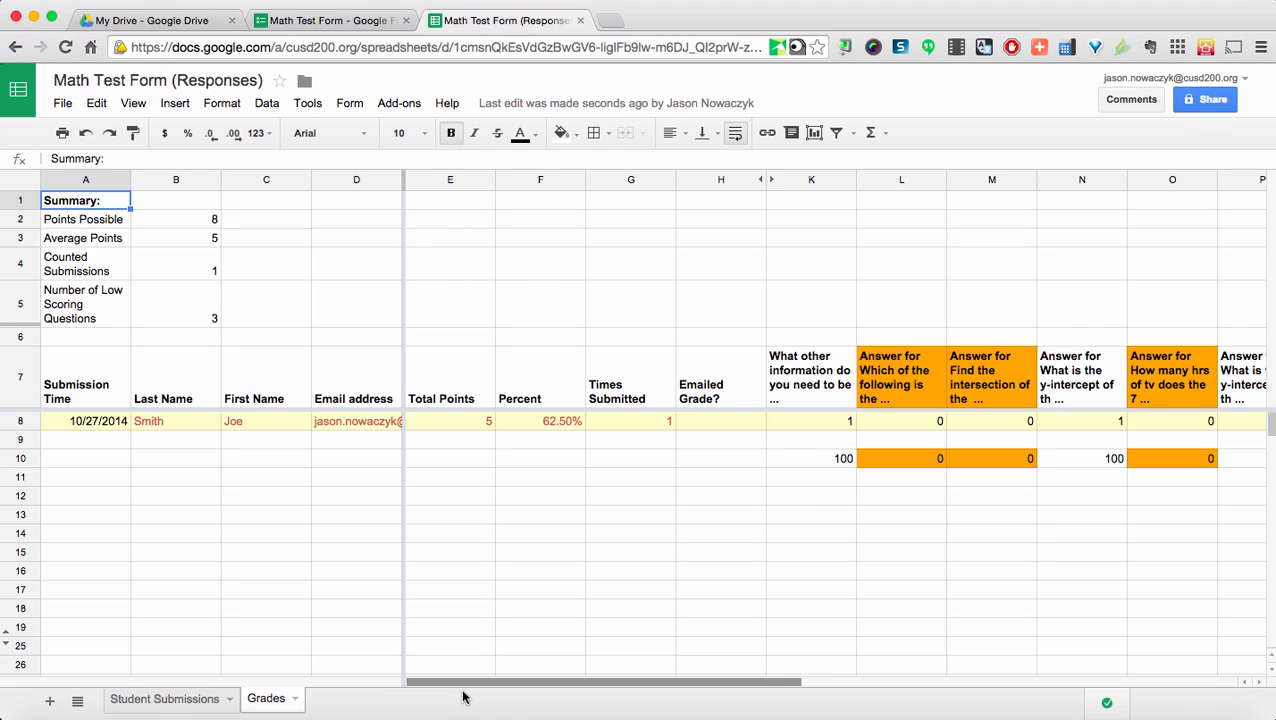
Bring up Flubaroo's option for emailing the grades
click(406, 104)
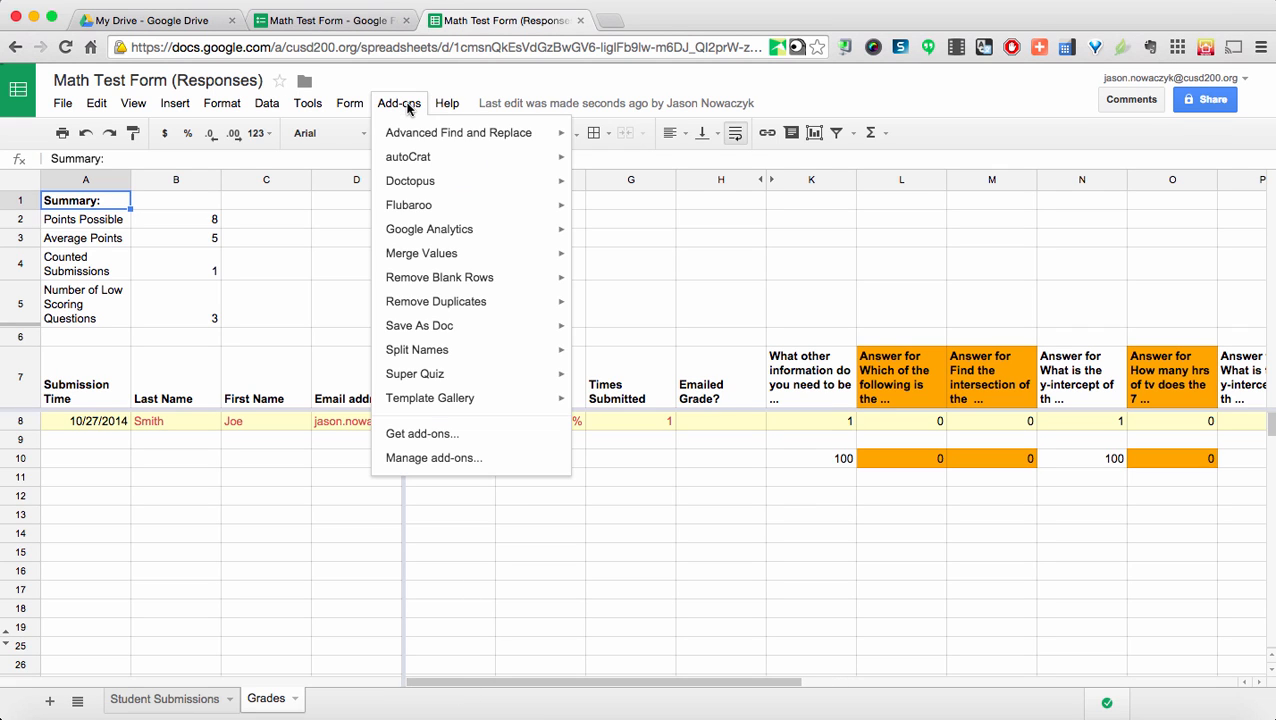
mouse_move(561, 205)
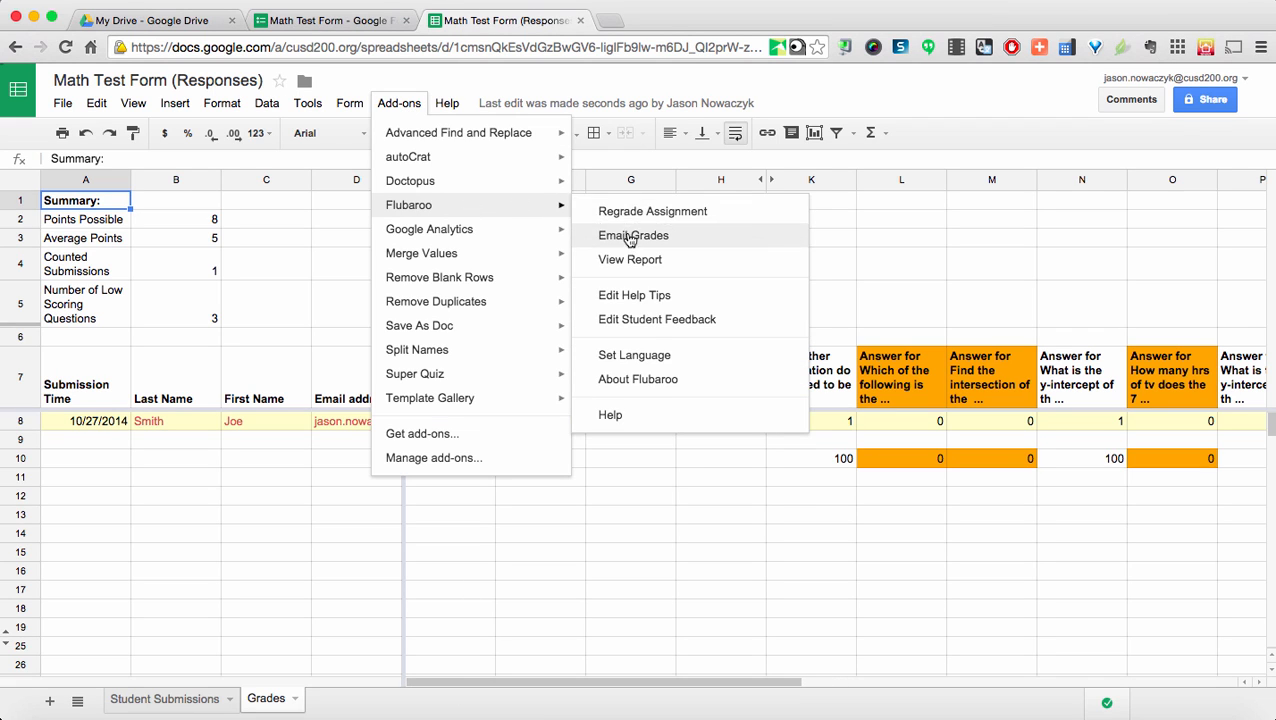